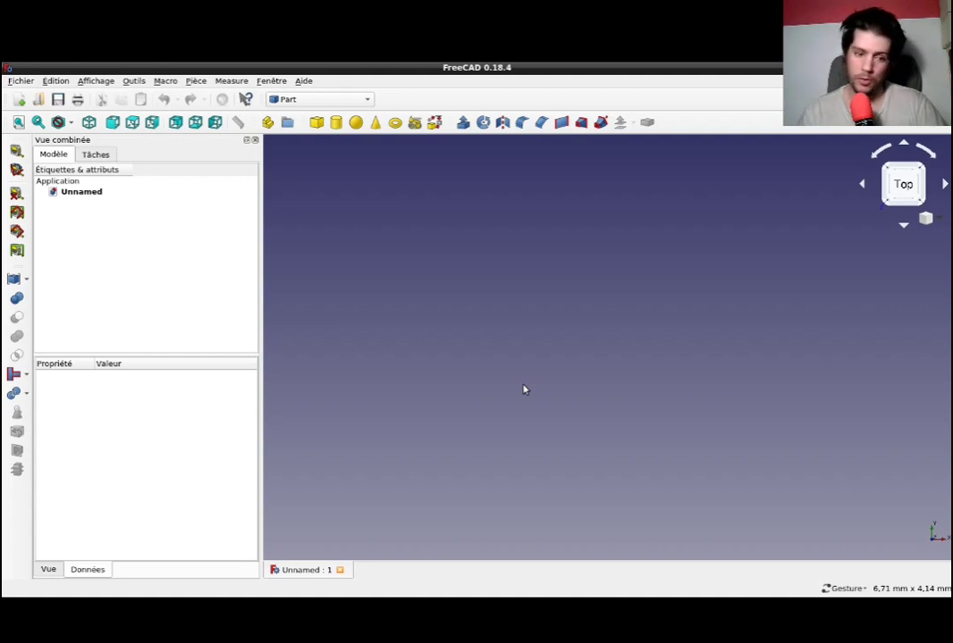
# Preview the Join options (Connect, Embed, Cutout), then open the Part Primitives list
pyautogui.click(27, 377)
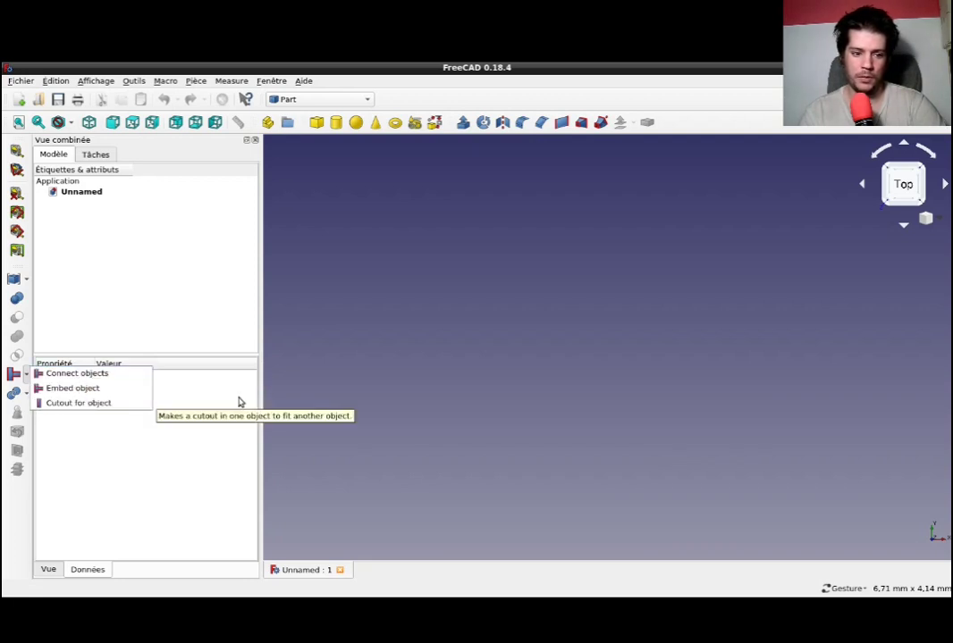
pyautogui.click(356, 399)
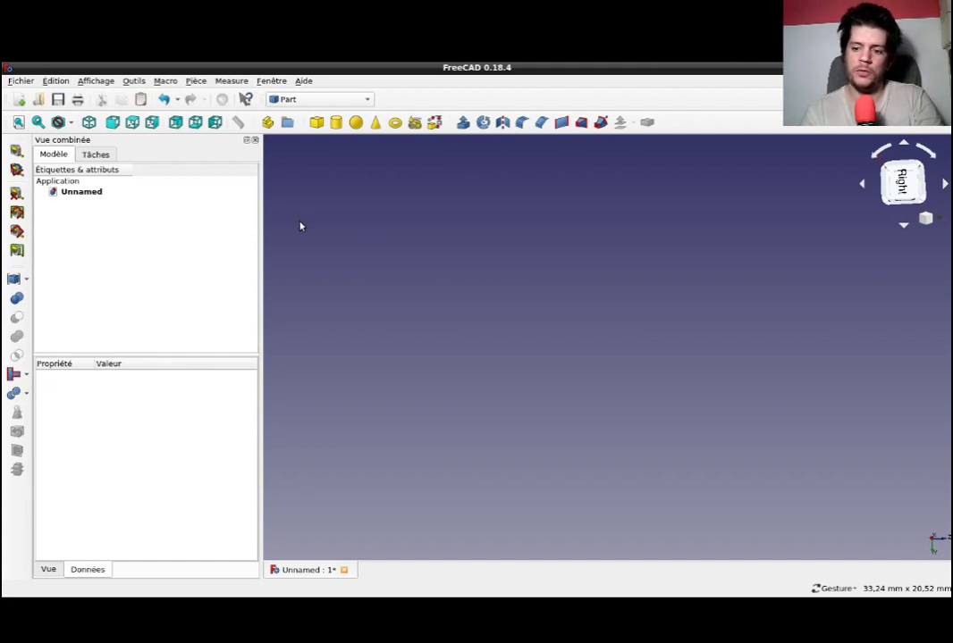
pyautogui.click(197, 82)
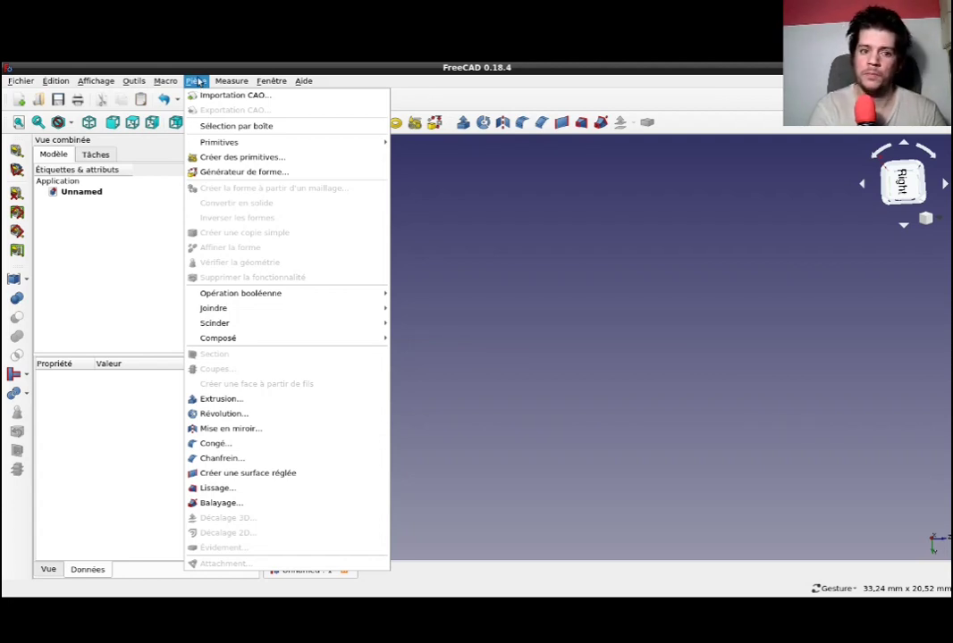
pyautogui.moveTo(219, 142)
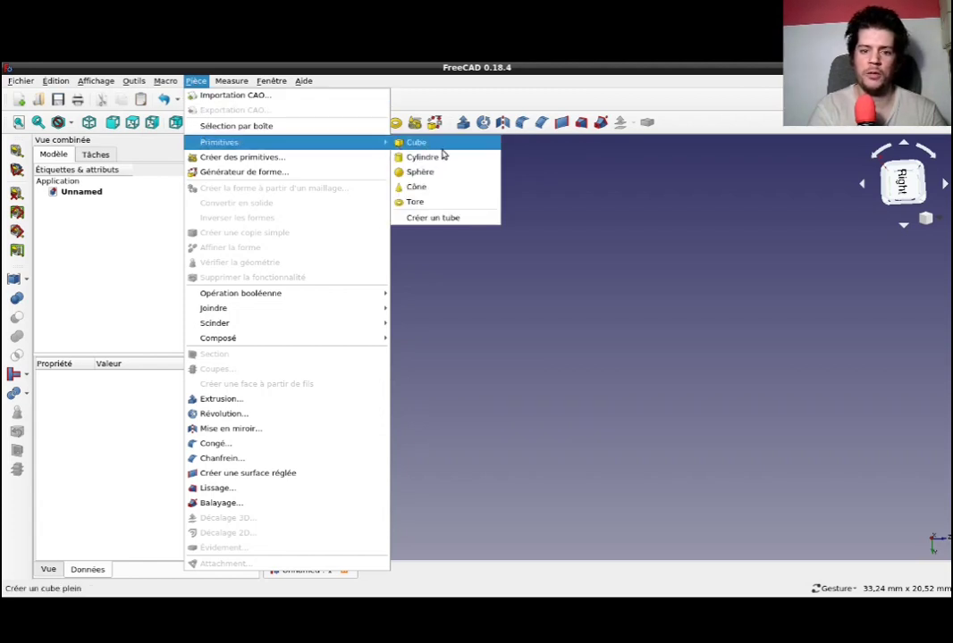
# Create a tube 10 mm high with 2 and 5 mm radii and paste a copy, Tube001
pyautogui.click(460, 219)
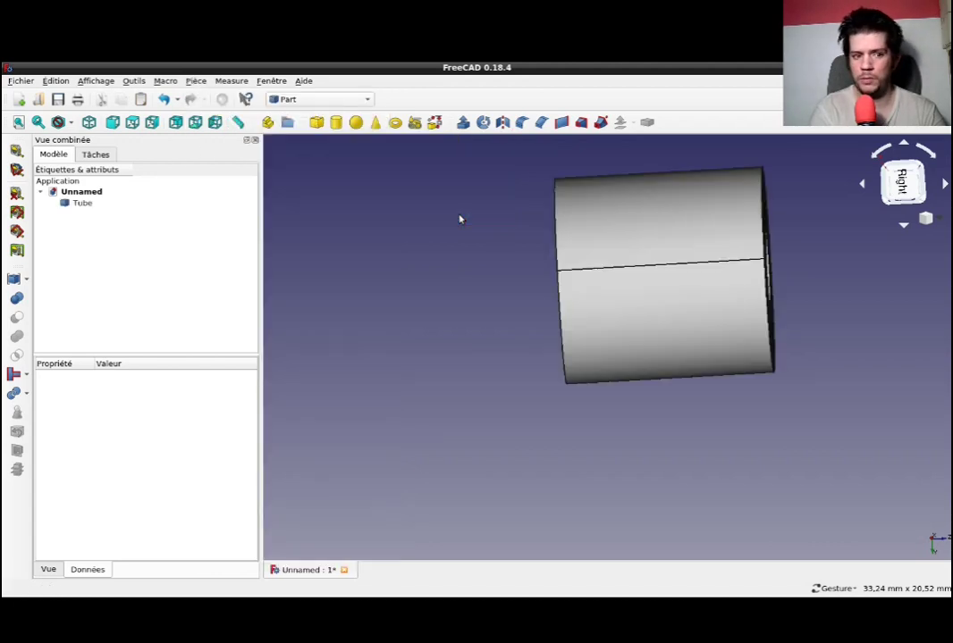
pyautogui.press('0')
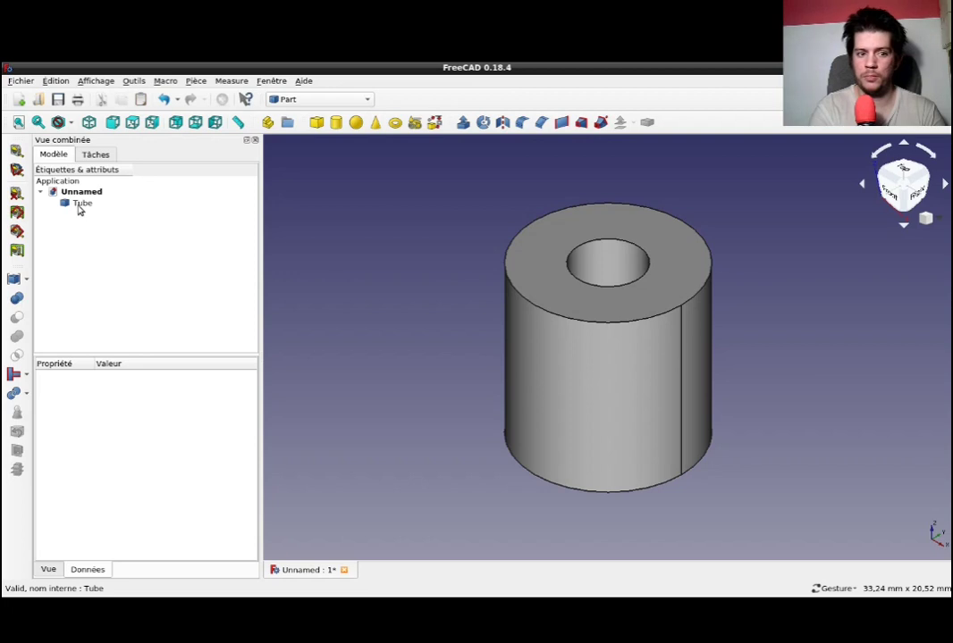
pyautogui.click(78, 205)
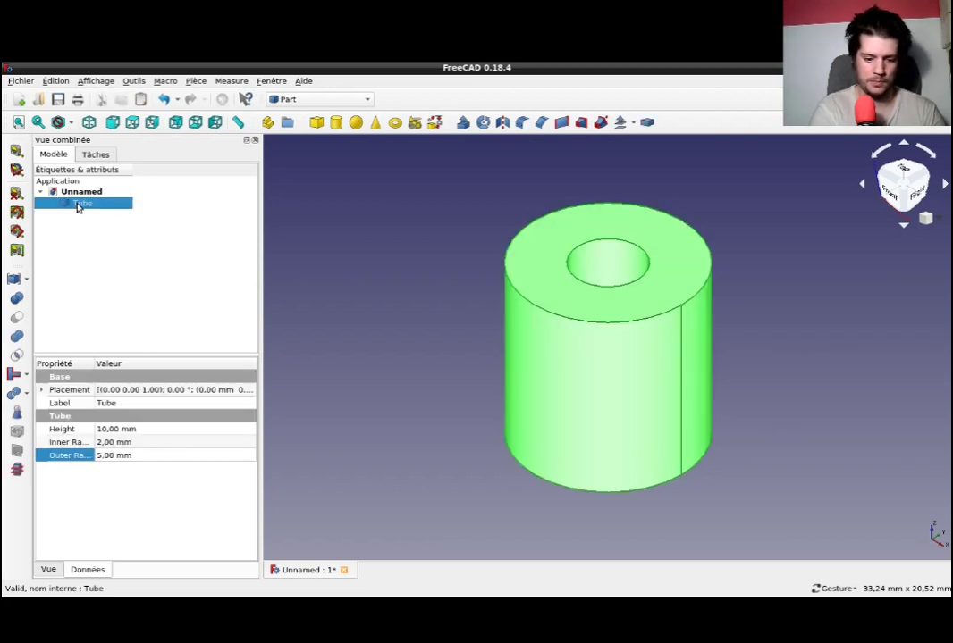
pyautogui.hotkey('ctrl', 'v')
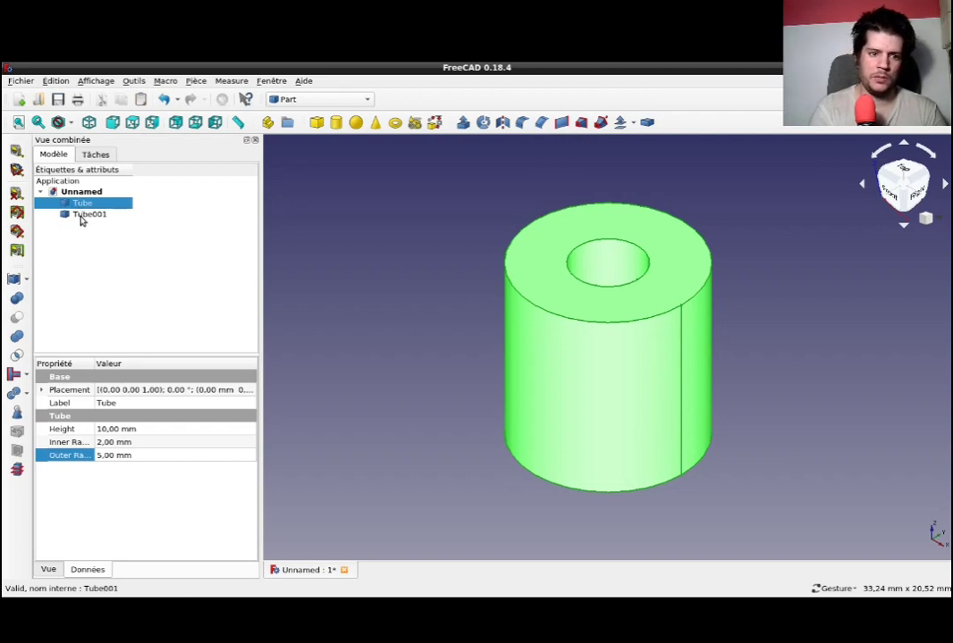
pyautogui.click(81, 217)
# Rotate Tube001 by -15° about the X axis so it crosses the original tube
pyautogui.doubleClick(82, 217)
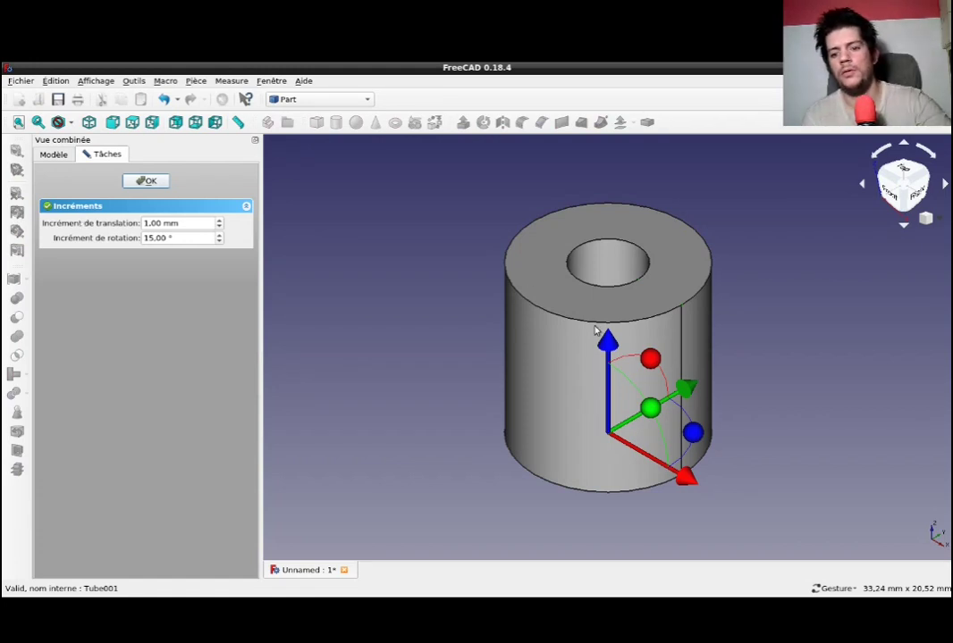
pyautogui.moveTo(656, 360); pyautogui.dragTo(683, 363)
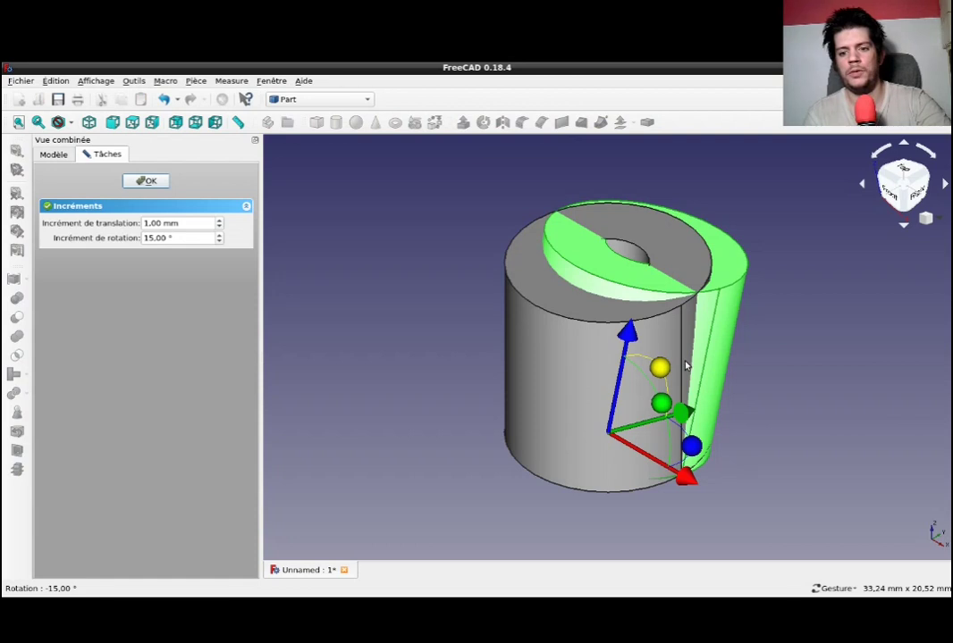
pyautogui.click(157, 181)
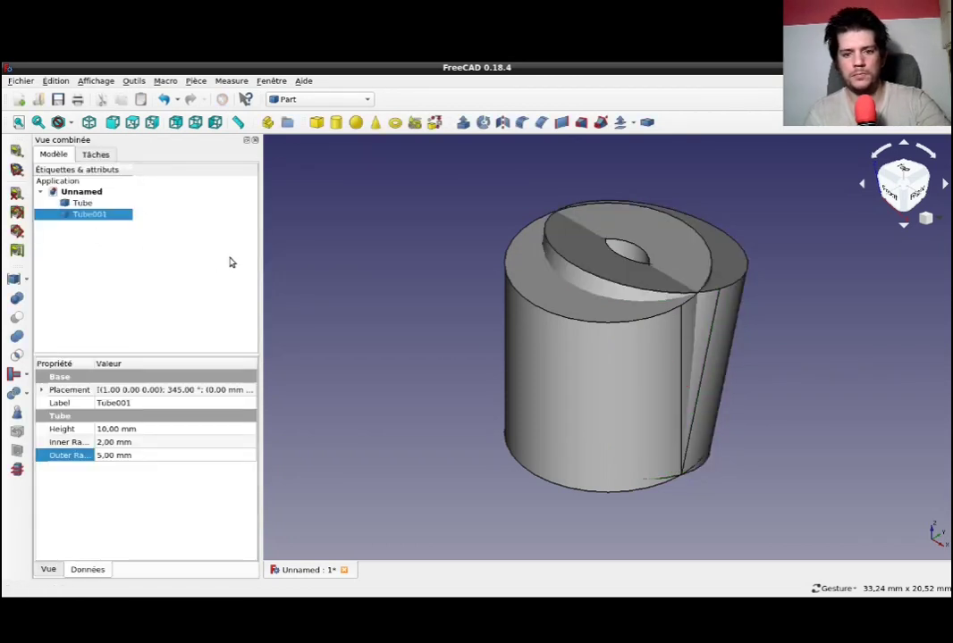
pyautogui.moveTo(818, 268)
pyautogui.mouseDown()
pyautogui.moveTo(774, 299)
pyautogui.moveTo(783, 346)
pyautogui.moveTo(770, 317)
pyautogui.mouseUp()
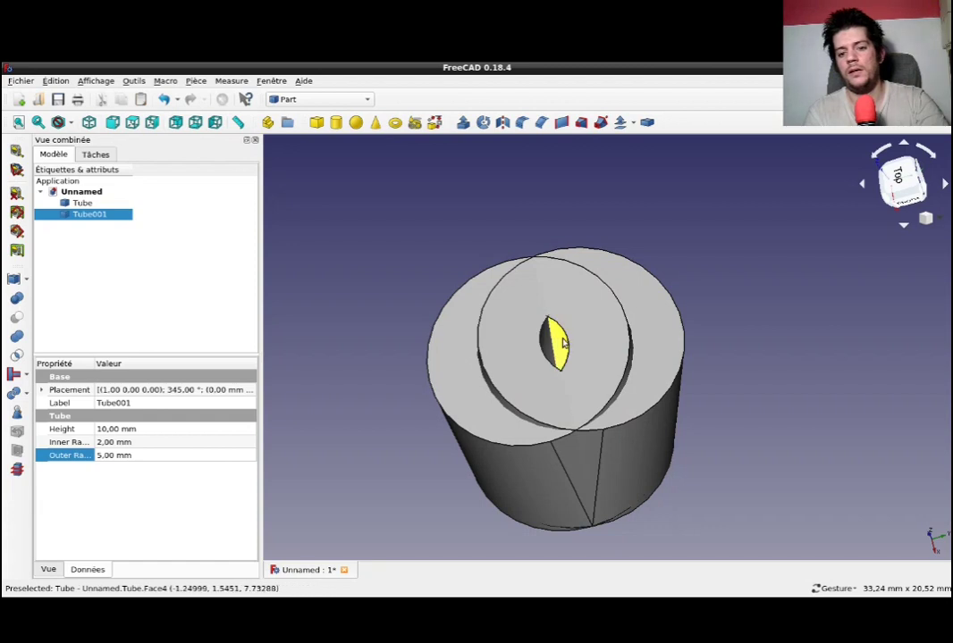
pyautogui.moveTo(560, 343)
pyautogui.mouseDown()
pyautogui.moveTo(572, 381)
pyautogui.moveTo(572, 322)
pyautogui.mouseUp()
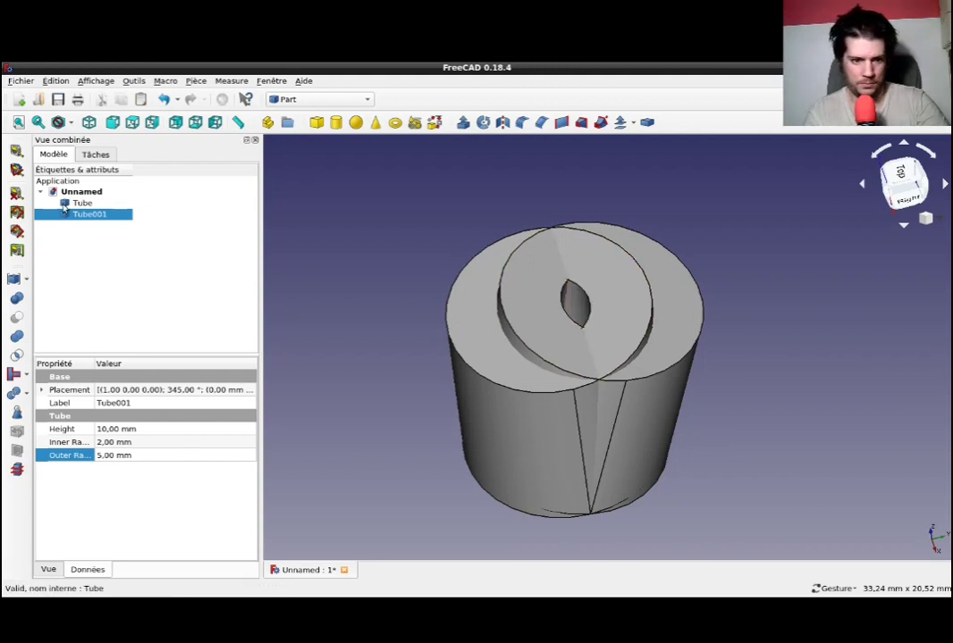
# Join Tube and Tube001 with Connect objects so their bores merge into one passage
pyautogui.keyDown('ctrl'); pyautogui.click(82, 204); pyautogui.keyUp('ctrl')
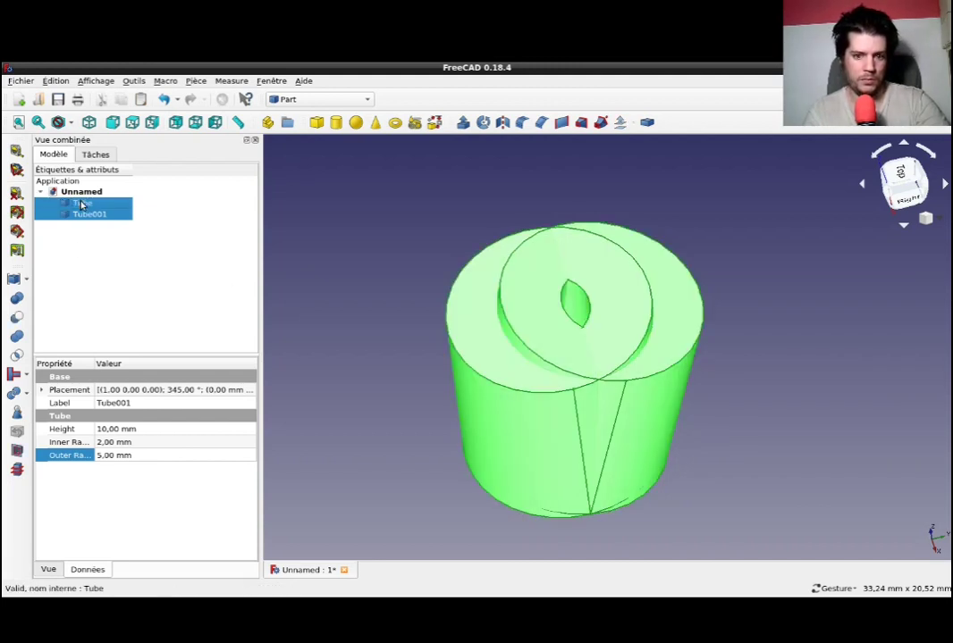
pyautogui.click(11, 376)
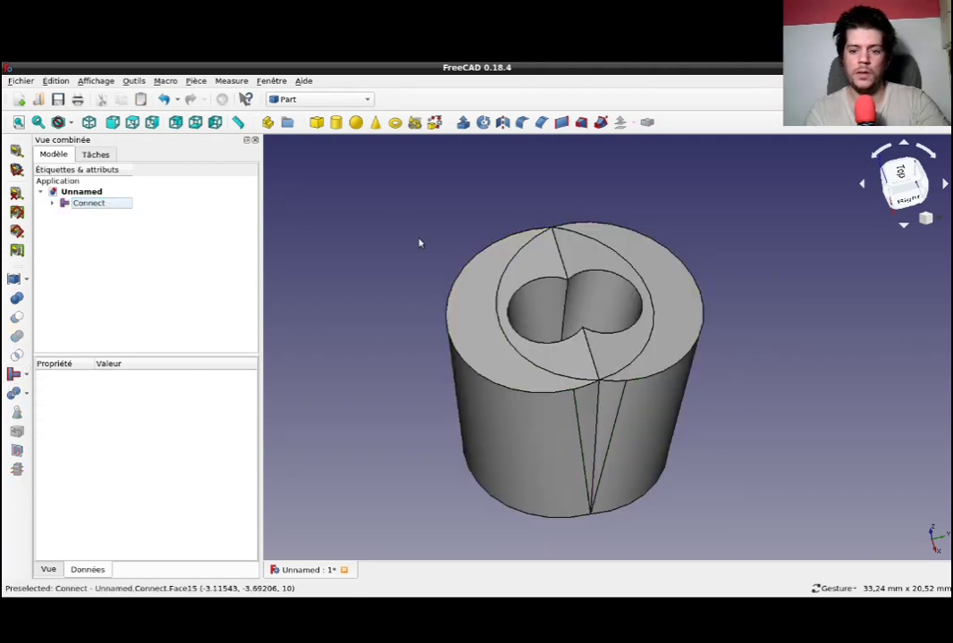
pyautogui.moveTo(400, 226)
pyautogui.mouseDown()
pyautogui.moveTo(436, 276)
pyautogui.moveTo(489, 315)
pyautogui.moveTo(570, 335)
pyautogui.moveTo(562, 352)
pyautogui.moveTo(863, 365)
pyautogui.moveTo(772, 340)
pyautogui.moveTo(577, 313)
pyautogui.mouseUp()
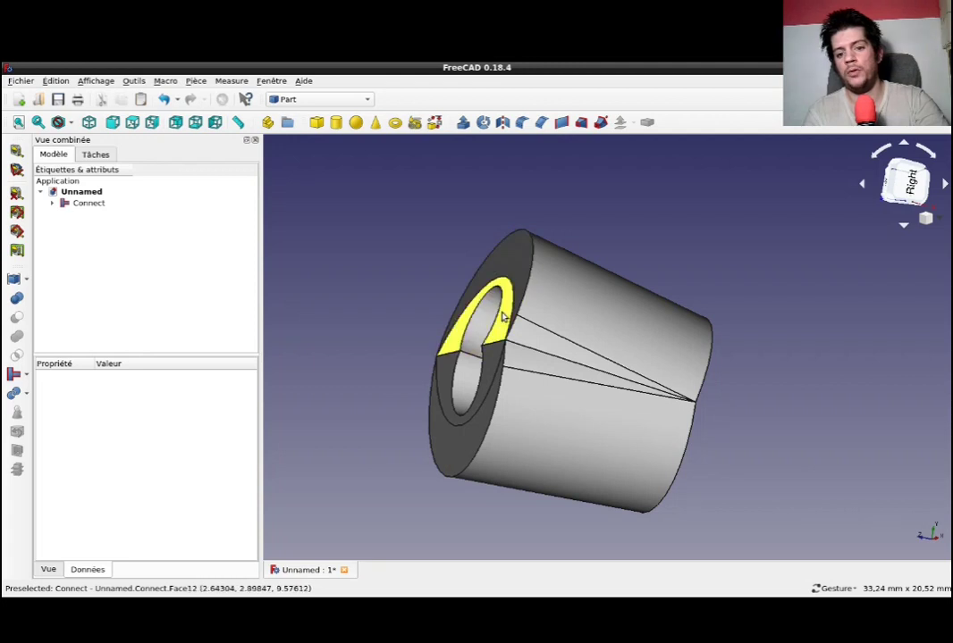
pyautogui.press('2')
pyautogui.moveTo(515, 347)
pyautogui.mouseDown()
pyautogui.moveTo(541, 343)
pyautogui.moveTo(500, 339)
pyautogui.mouseUp()
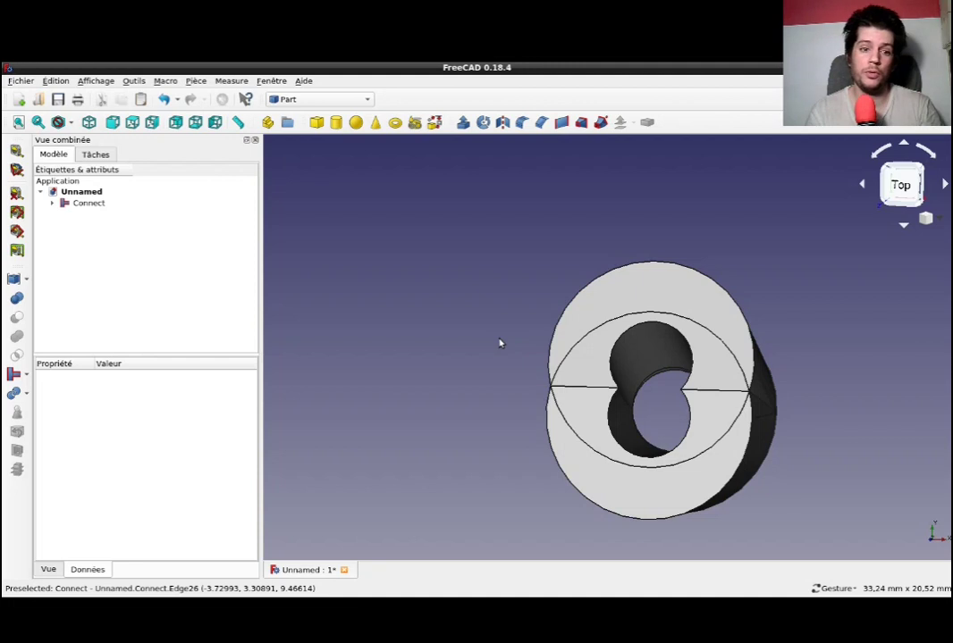
# Undo the Connect, paste Tube002 tilted 15° about Y, and paste another copy, Tube003
pyautogui.hotkey('ctrl', 'z')
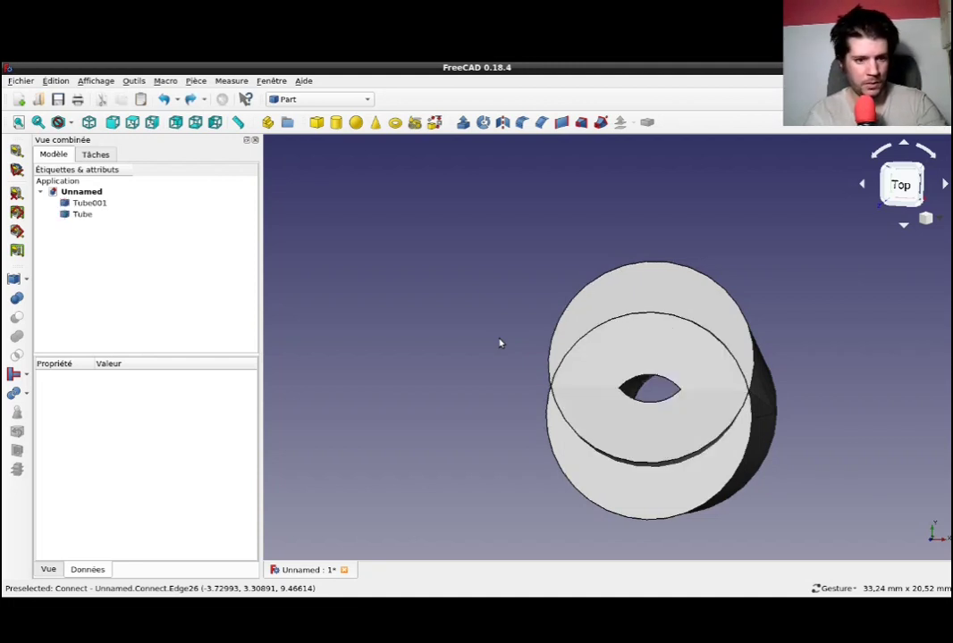
pyautogui.hotkey('ctrl', 'v')
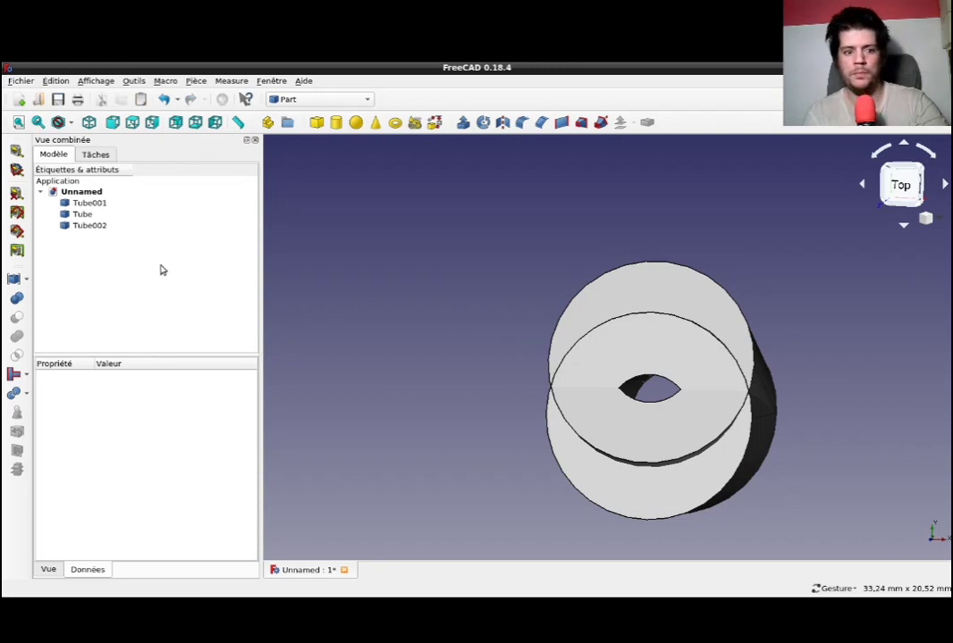
pyautogui.doubleClick(89, 226)
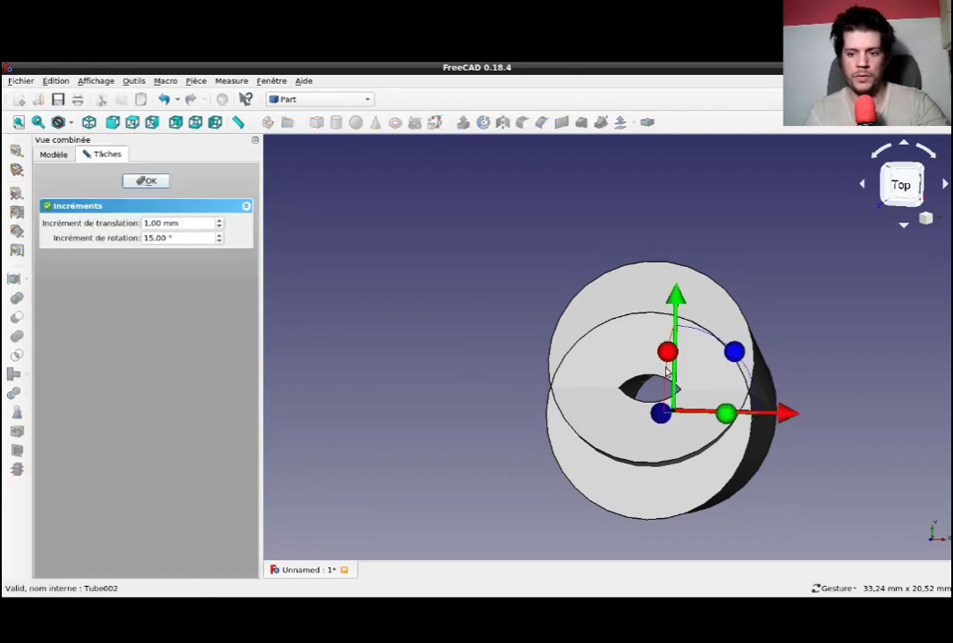
pyautogui.moveTo(766, 513)
pyautogui.mouseDown()
pyautogui.moveTo(766, 451)
pyautogui.moveTo(714, 417)
pyautogui.mouseUp()
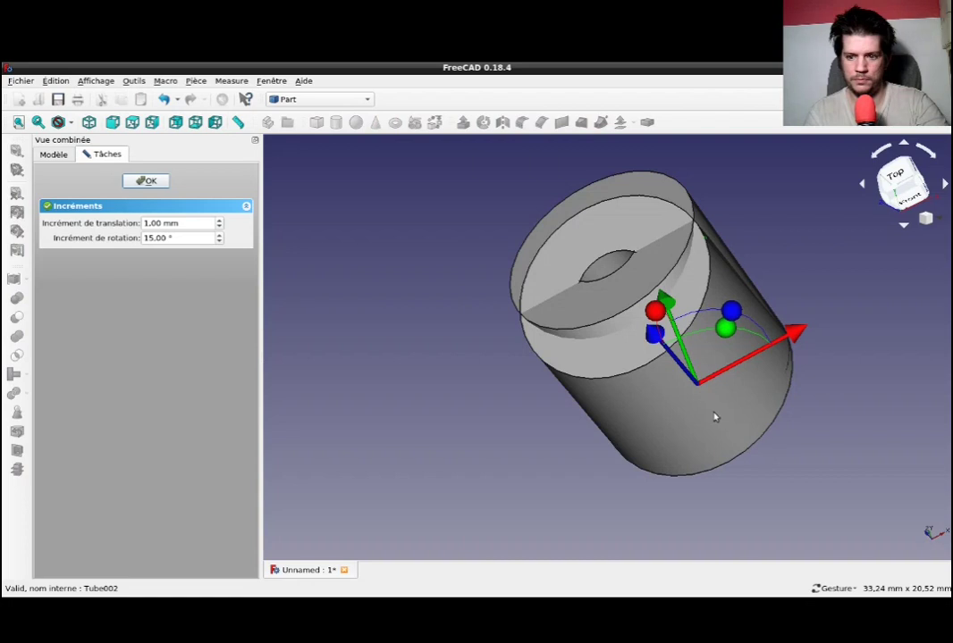
pyautogui.moveTo(726, 336); pyautogui.dragTo(747, 329)
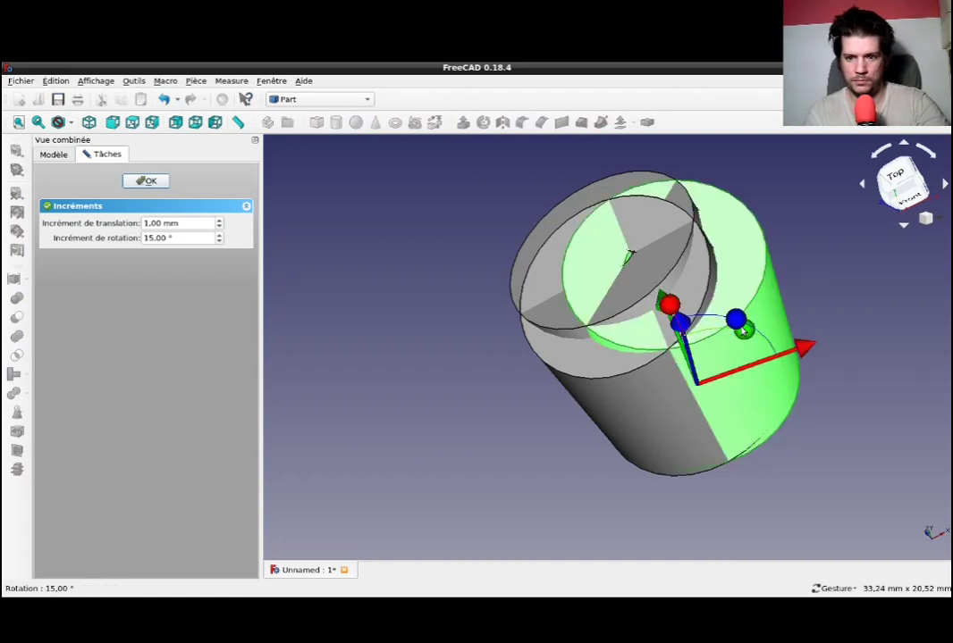
pyautogui.click(149, 181)
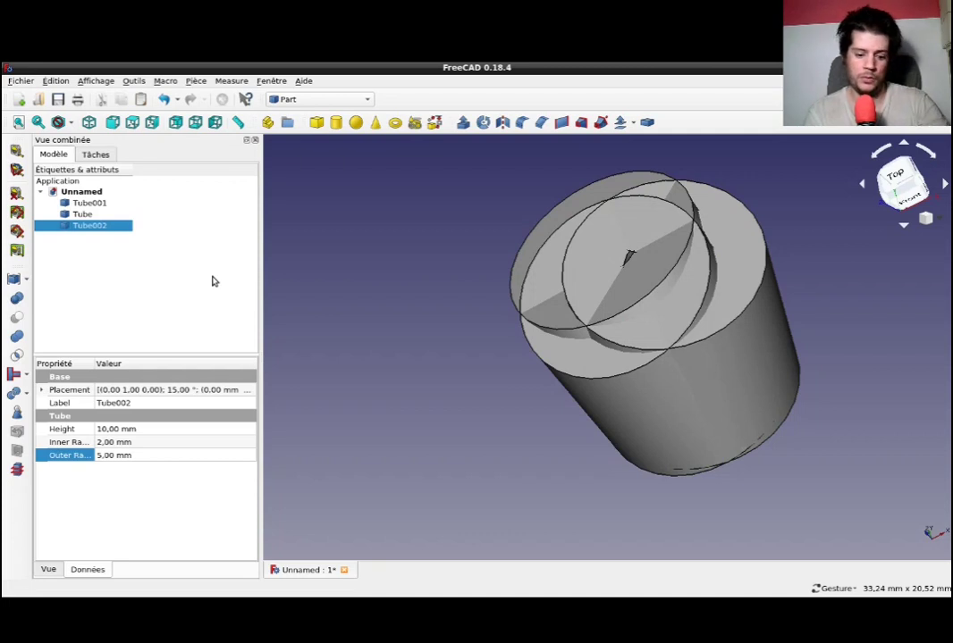
pyautogui.hotkey('ctrl', 'v')
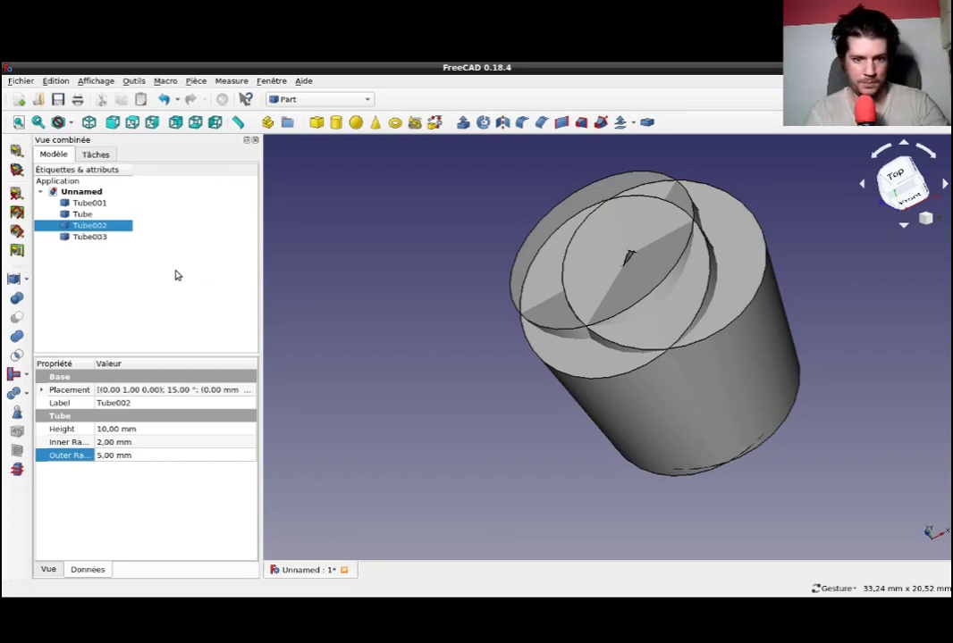
# Tilt Tube003 to -15° (placement angle 312.69°) so it overlaps the other tubes
pyautogui.click(85, 238)
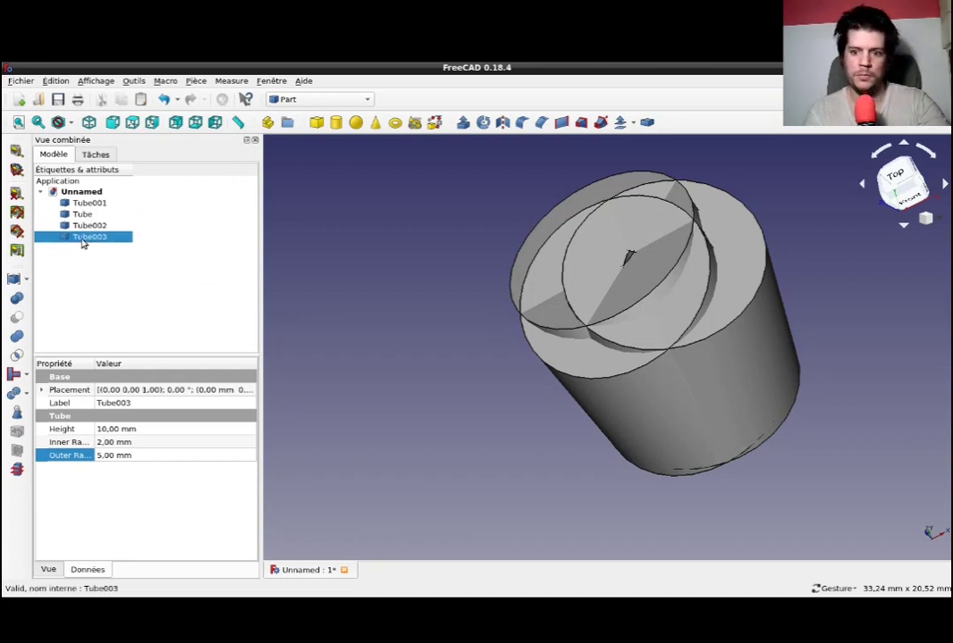
pyautogui.doubleClick(82, 240)
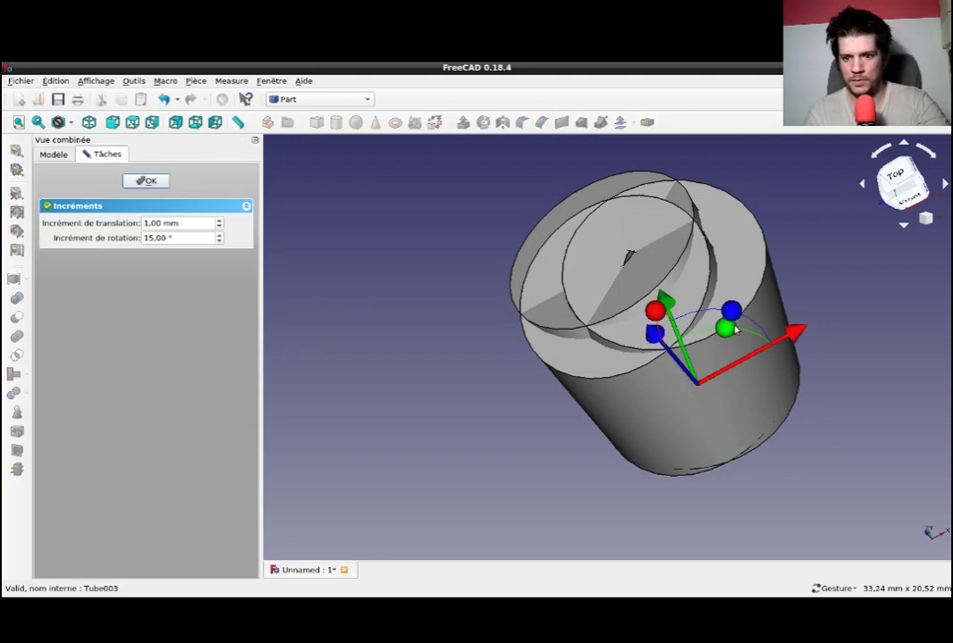
pyautogui.moveTo(731, 315); pyautogui.dragTo(698, 329)
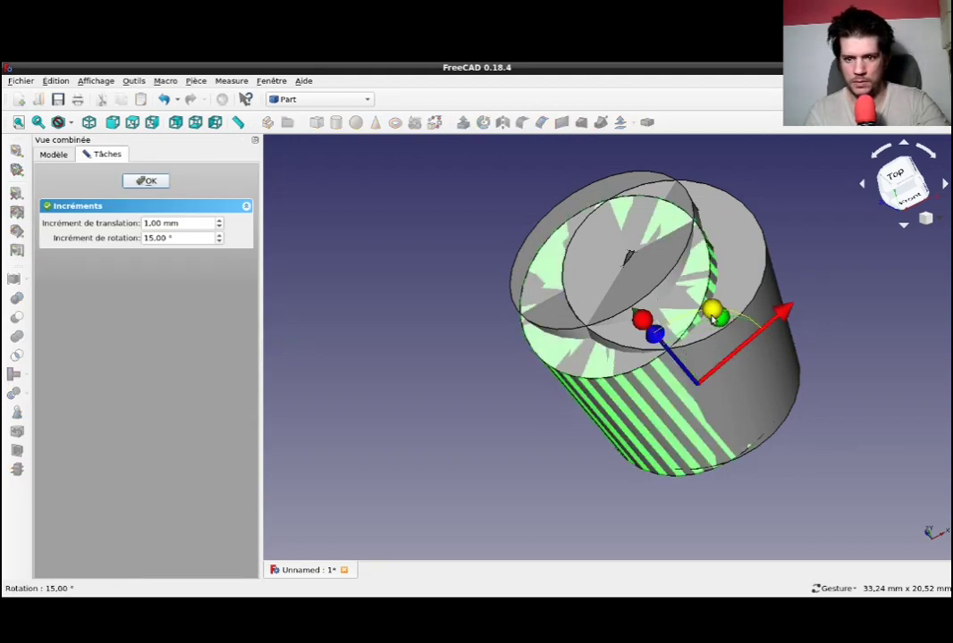
pyautogui.moveTo(693, 332); pyautogui.dragTo(679, 349)
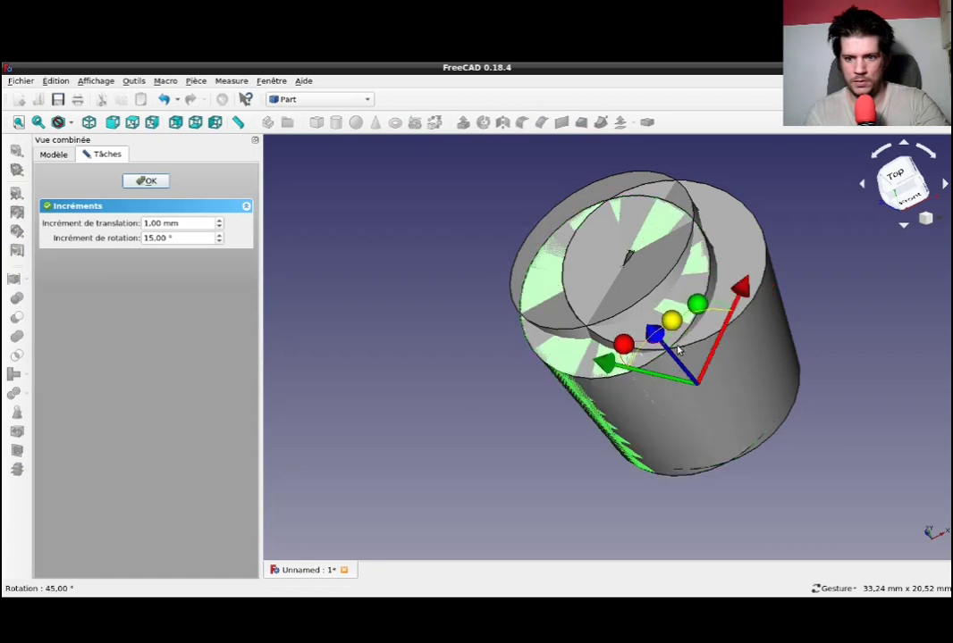
pyautogui.moveTo(421, 381)
pyautogui.mouseDown()
pyautogui.moveTo(509, 408)
pyautogui.moveTo(497, 393)
pyautogui.mouseUp()
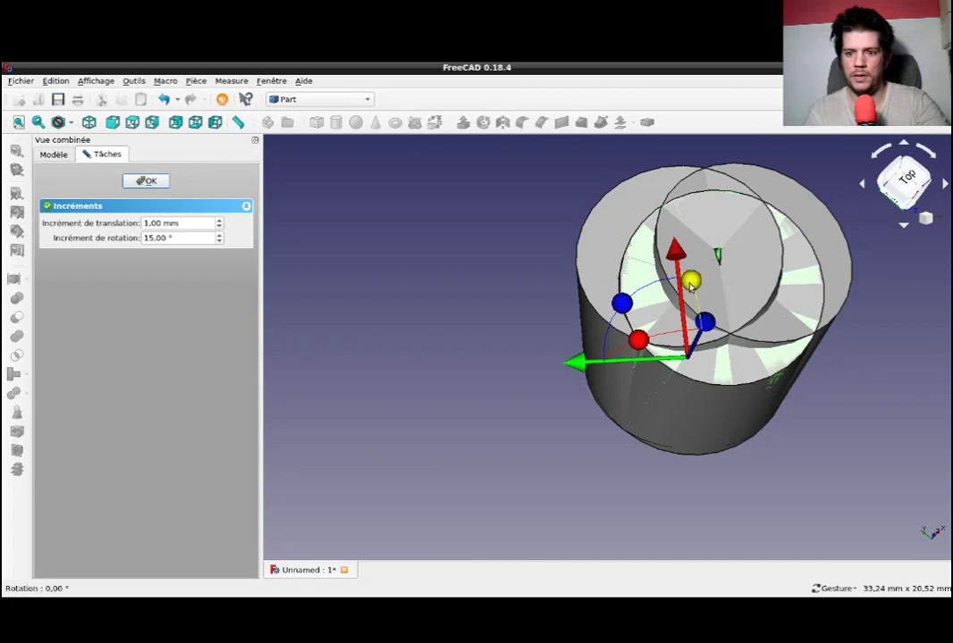
pyautogui.moveTo(690, 280); pyautogui.dragTo(695, 295)
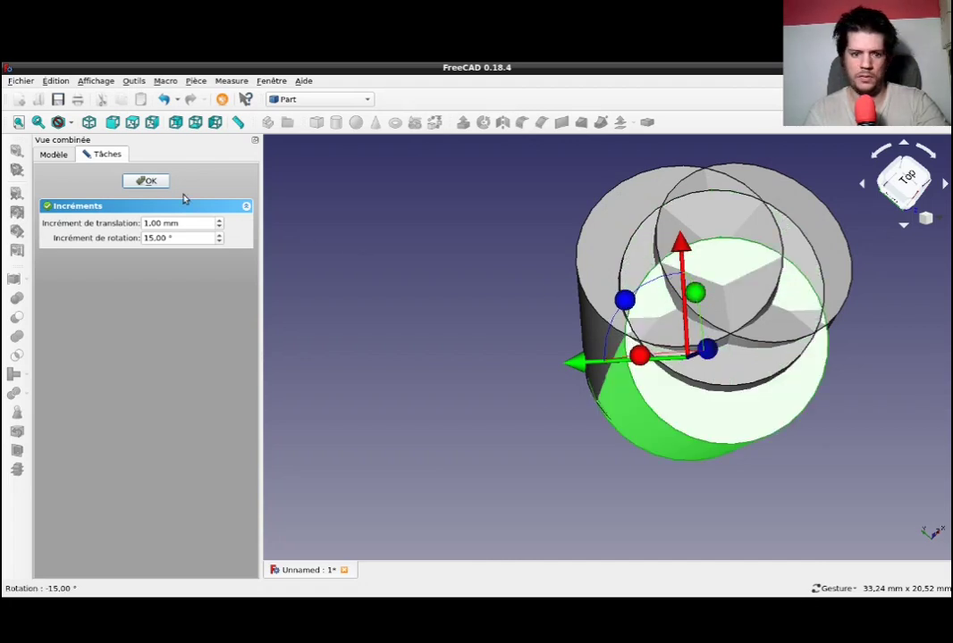
pyautogui.click(148, 181)
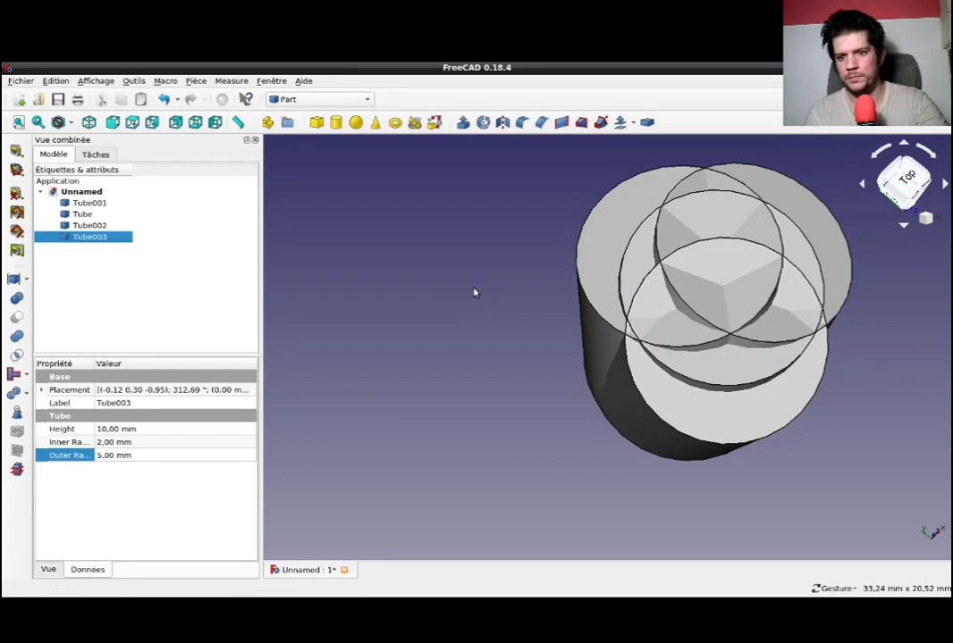
pyautogui.moveTo(463, 214)
pyautogui.mouseDown()
pyautogui.moveTo(477, 304)
pyautogui.moveTo(383, 325)
pyautogui.moveTo(372, 347)
pyautogui.moveTo(404, 403)
pyautogui.moveTo(372, 376)
pyautogui.moveTo(353, 334)
pyautogui.moveTo(405, 265)
pyautogui.moveTo(515, 298)
pyautogui.moveTo(706, 400)
pyautogui.moveTo(747, 406)
pyautogui.moveTo(734, 389)
pyautogui.moveTo(570, 351)
pyautogui.moveTo(407, 228)
pyautogui.moveTo(387, 197)
pyautogui.mouseUp()
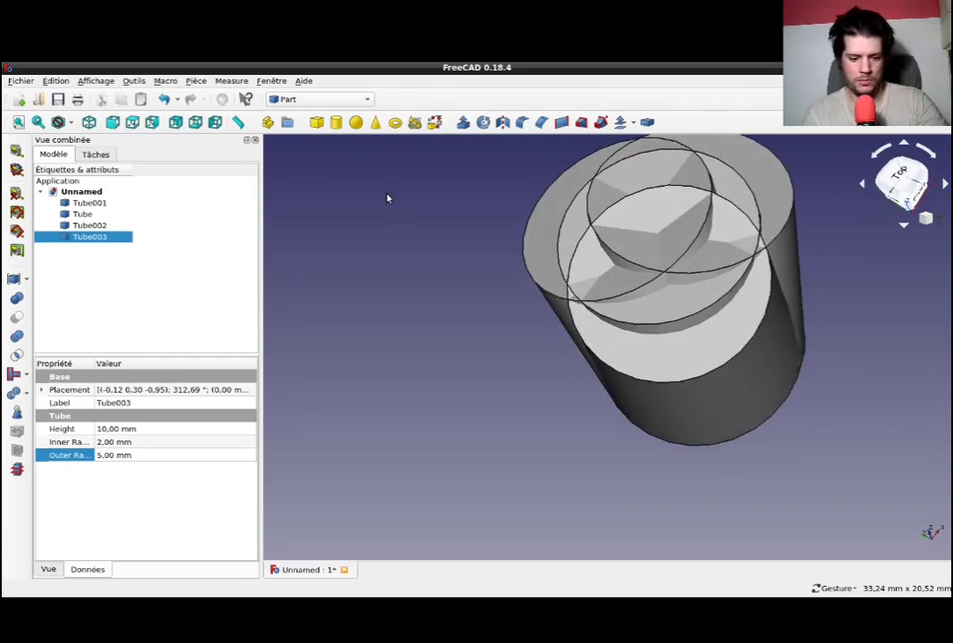
# Select all four tubes and merge them with Connect into one multi-lobed passage
pyautogui.hotkey('ctrl', 'a')
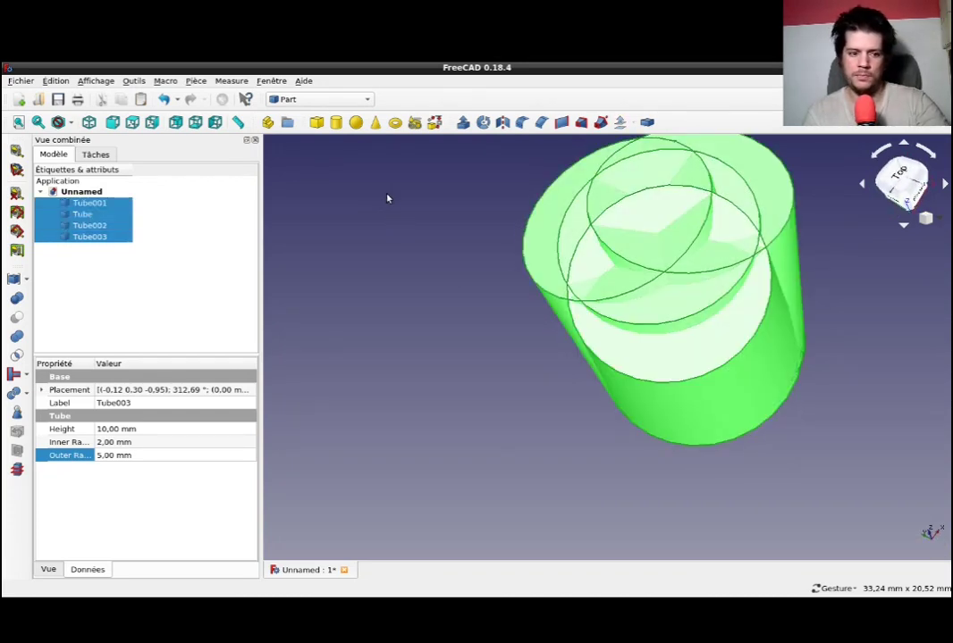
pyautogui.click(16, 377)
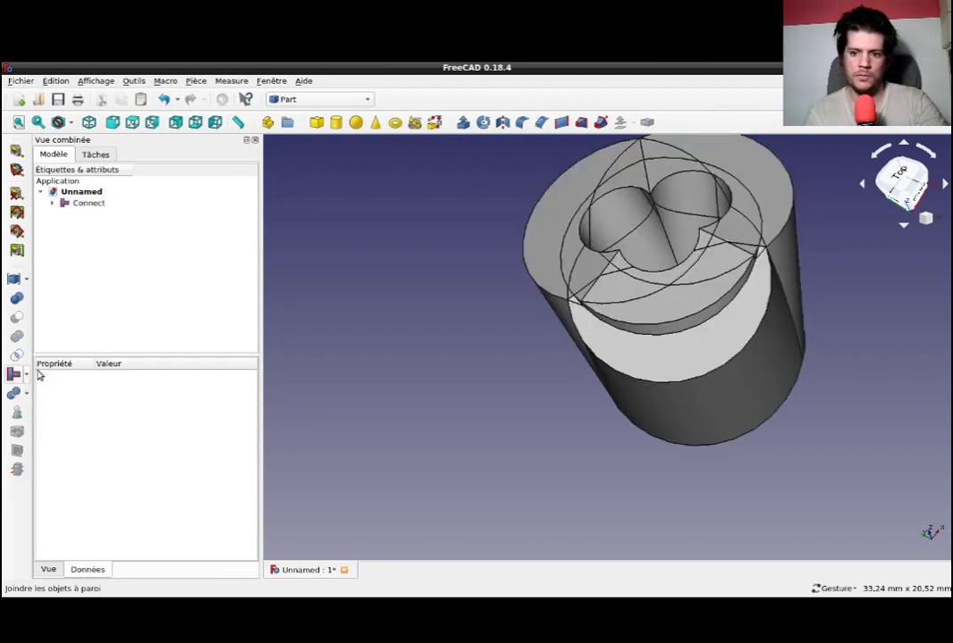
pyautogui.moveTo(385, 213)
pyautogui.mouseDown()
pyautogui.moveTo(419, 281)
pyautogui.moveTo(455, 302)
pyautogui.moveTo(379, 296)
pyautogui.moveTo(419, 315)
pyautogui.moveTo(449, 294)
pyautogui.moveTo(451, 268)
pyautogui.moveTo(436, 258)
pyautogui.moveTo(401, 265)
pyautogui.mouseUp()
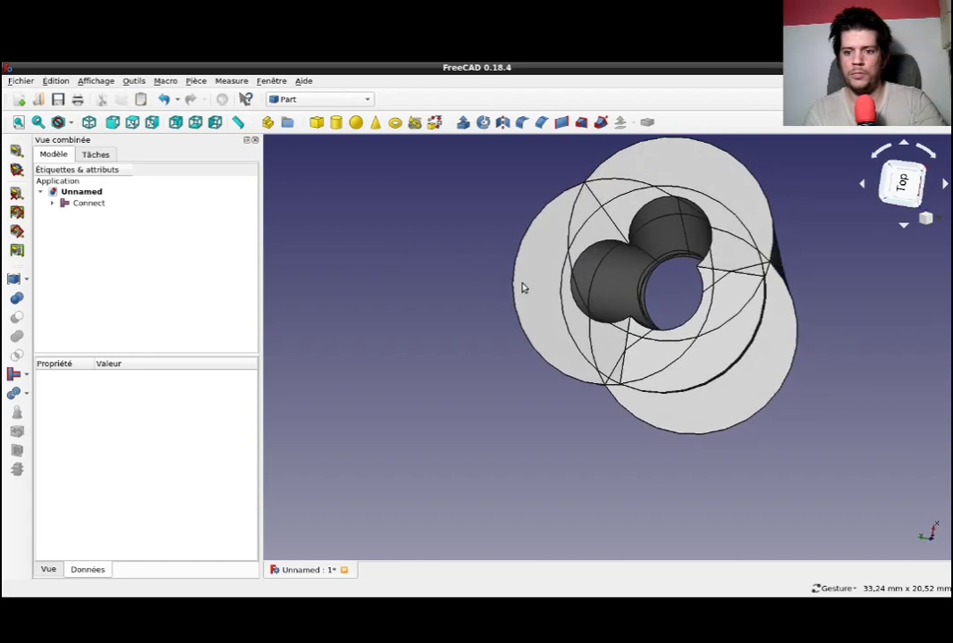
pyautogui.moveTo(833, 340)
pyautogui.mouseDown()
pyautogui.moveTo(557, 372)
pyautogui.moveTo(543, 361)
pyautogui.moveTo(482, 364)
pyautogui.moveTo(650, 333)
pyautogui.moveTo(785, 351)
pyautogui.moveTo(722, 354)
pyautogui.mouseUp()
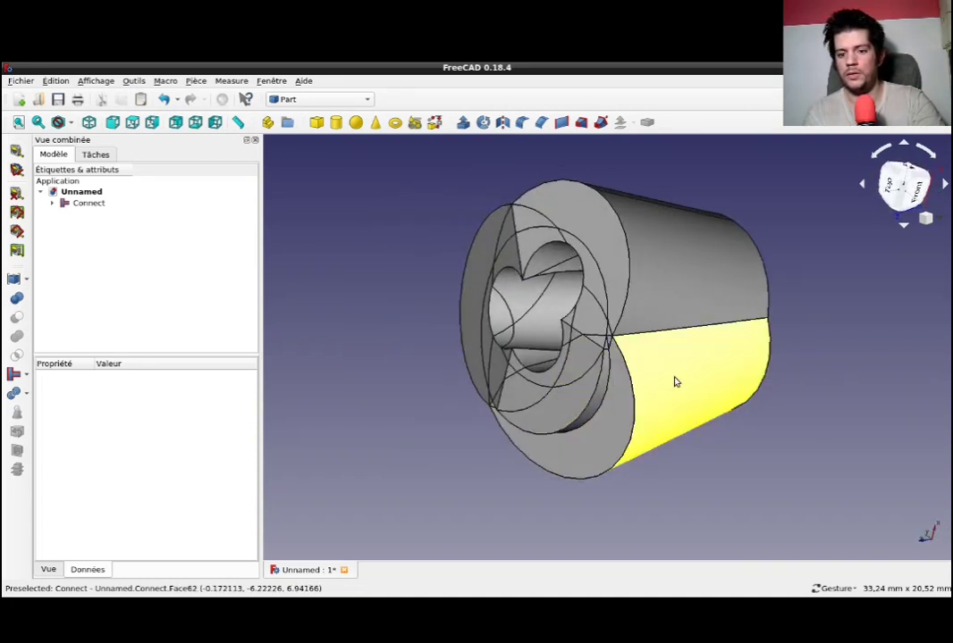
pyautogui.moveTo(409, 355)
pyautogui.mouseDown()
pyautogui.moveTo(431, 330)
pyautogui.moveTo(470, 351)
pyautogui.moveTo(498, 321)
pyautogui.moveTo(533, 320)
pyautogui.moveTo(533, 331)
pyautogui.mouseUp()
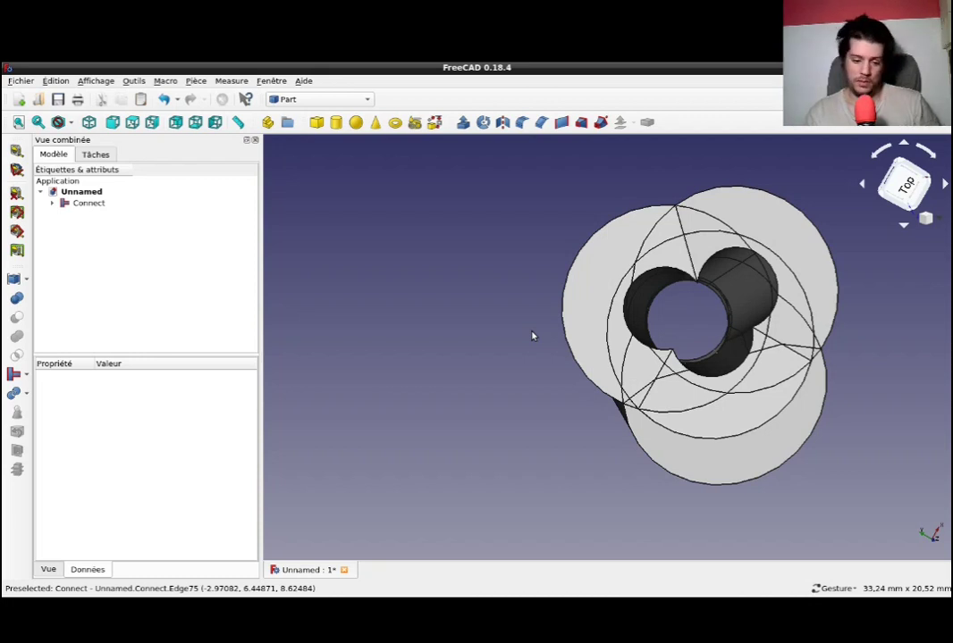
# Undo the Connect, swing Tube003 sideways to 98.42° with a 4 mm shift, and select all tubes
pyautogui.hotkey('ctrl', 'z')
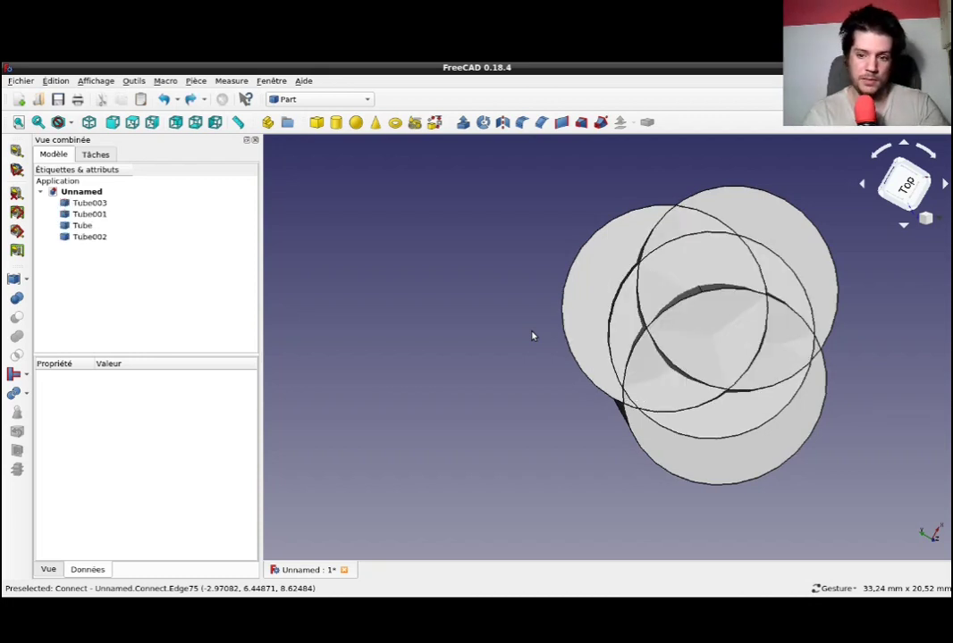
pyautogui.doubleClick(84, 205)
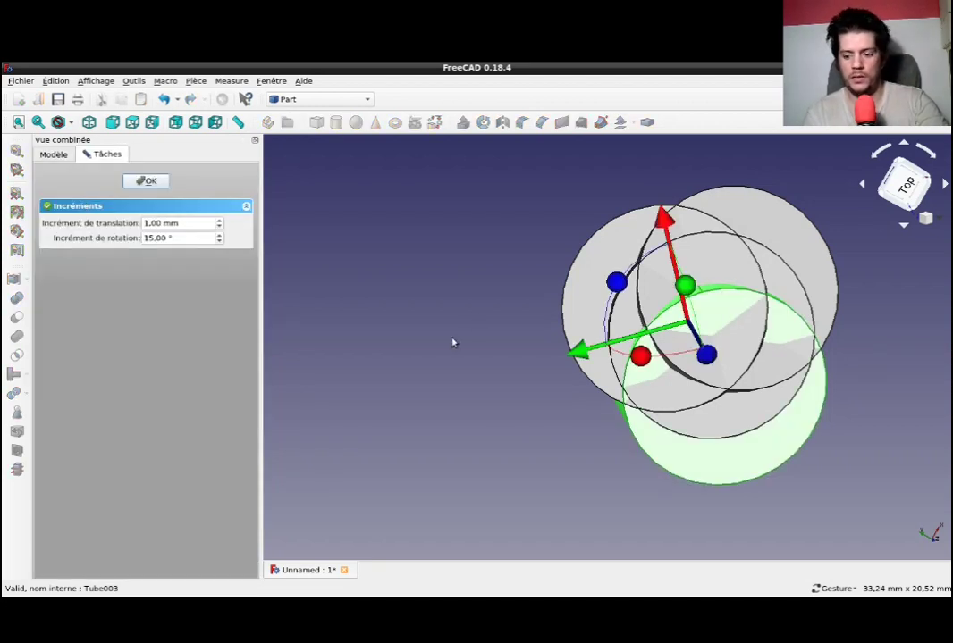
pyautogui.press('0')
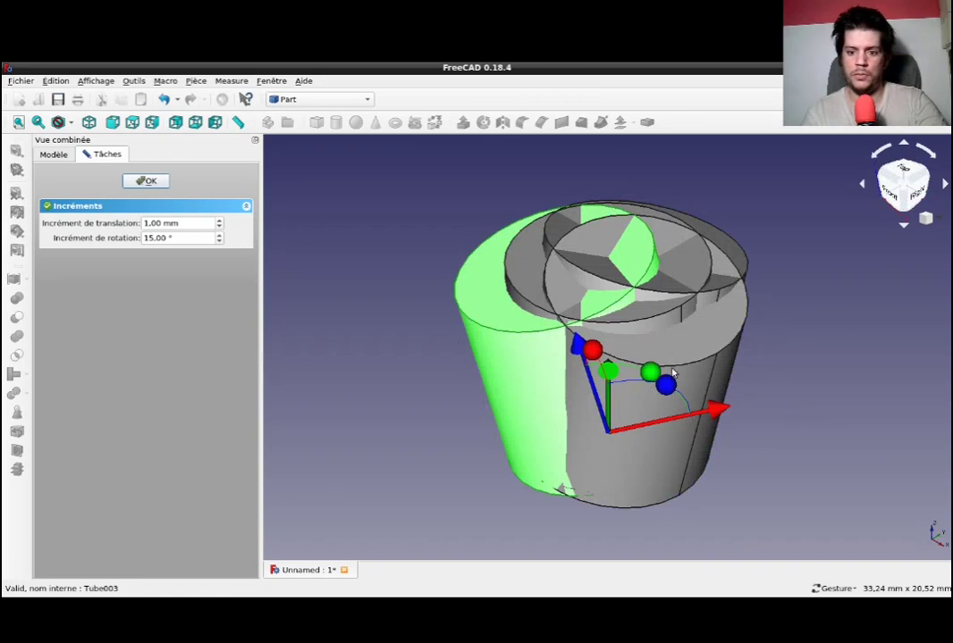
pyautogui.moveTo(649, 372); pyautogui.dragTo(528, 399)
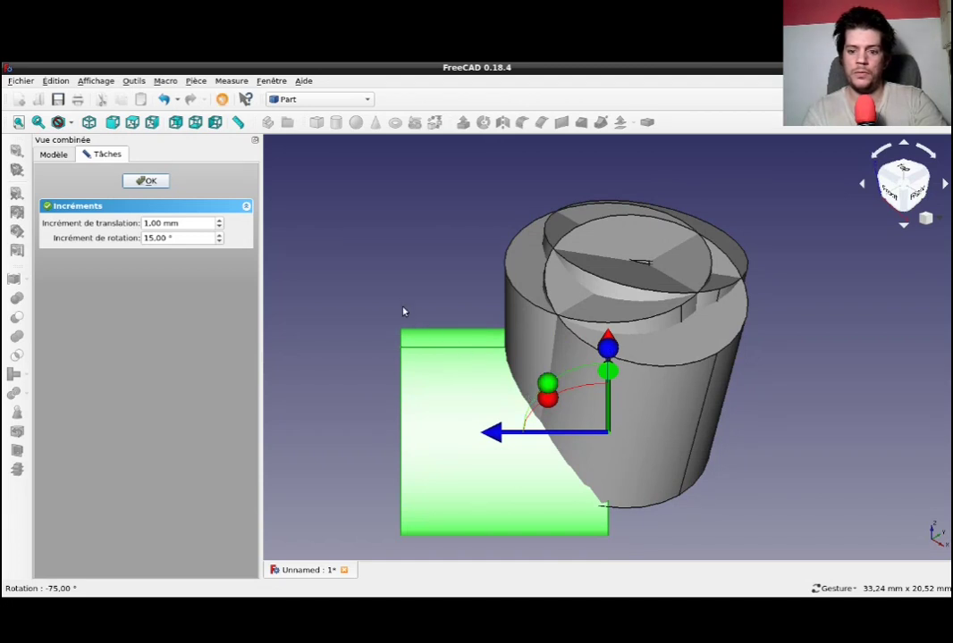
pyautogui.moveTo(350, 242); pyautogui.dragTo(416, 291)
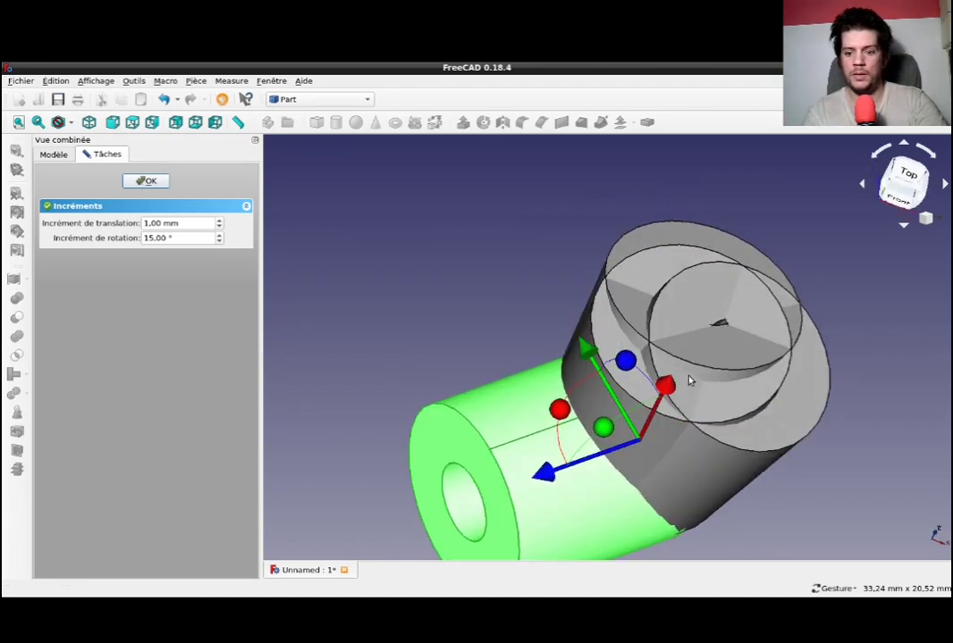
pyautogui.moveTo(666, 393); pyautogui.dragTo(688, 358)
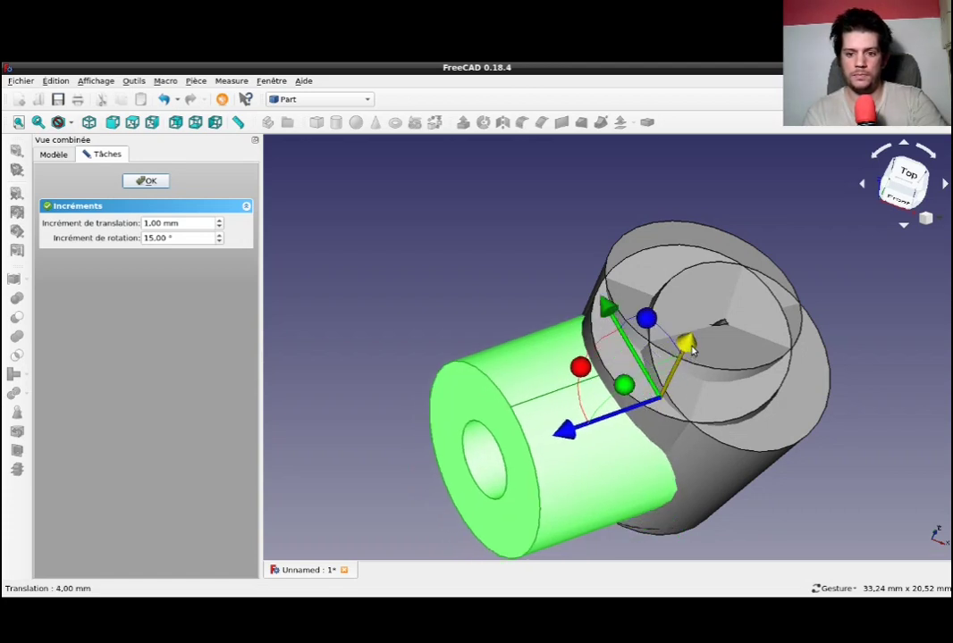
pyautogui.moveTo(436, 291)
pyautogui.mouseDown()
pyautogui.moveTo(543, 263)
pyautogui.moveTo(526, 258)
pyautogui.mouseUp()
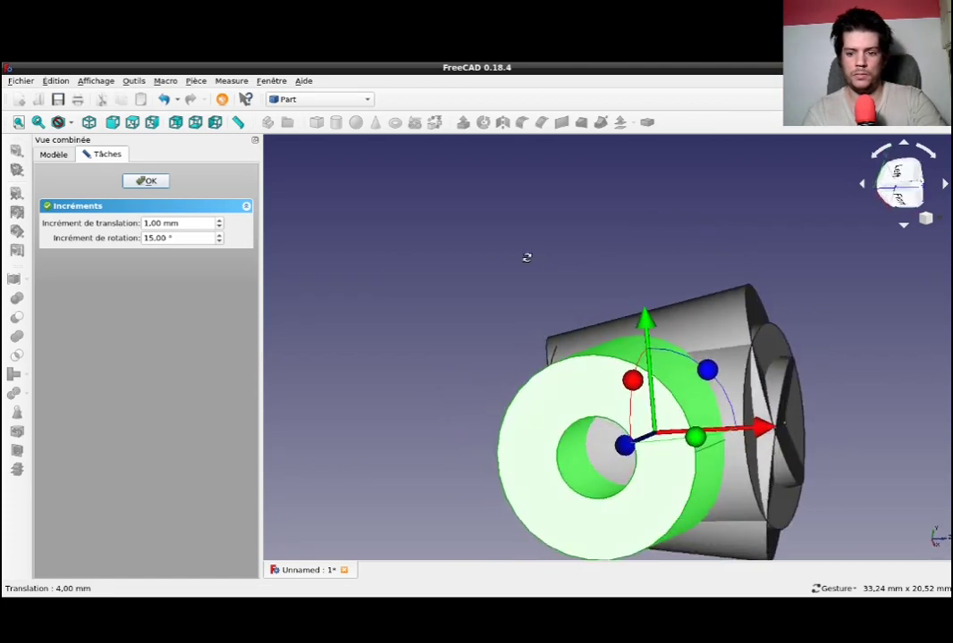
pyautogui.moveTo(764, 432); pyautogui.dragTo(776, 431)
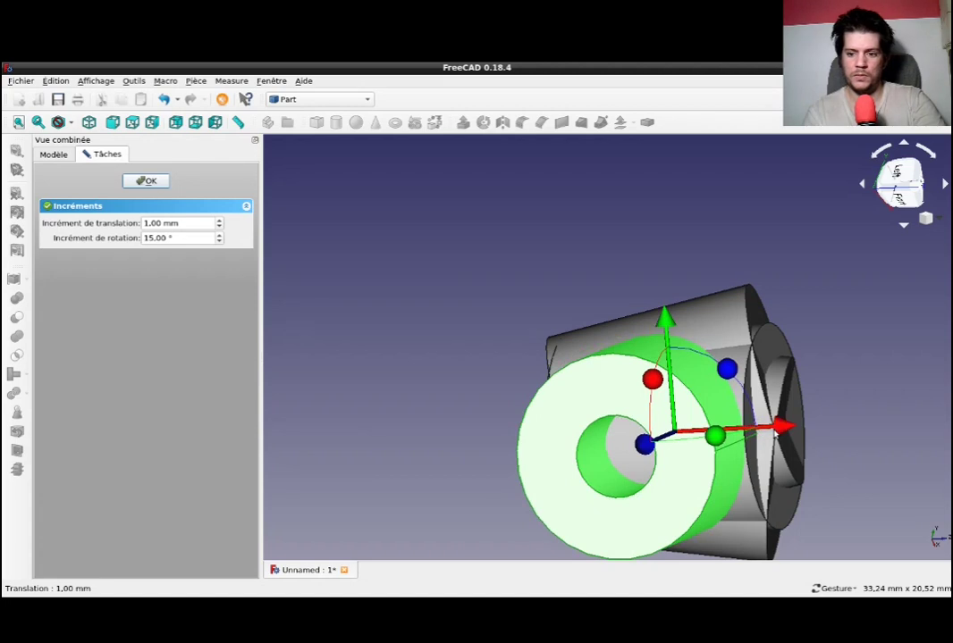
pyautogui.click(147, 180)
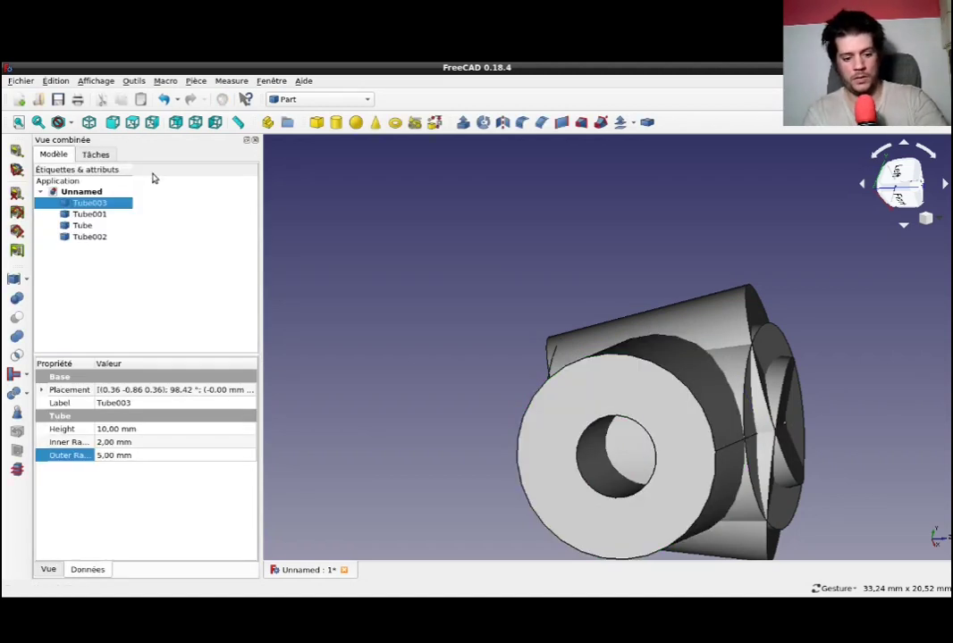
pyautogui.hotkey('ctrl', 'a')
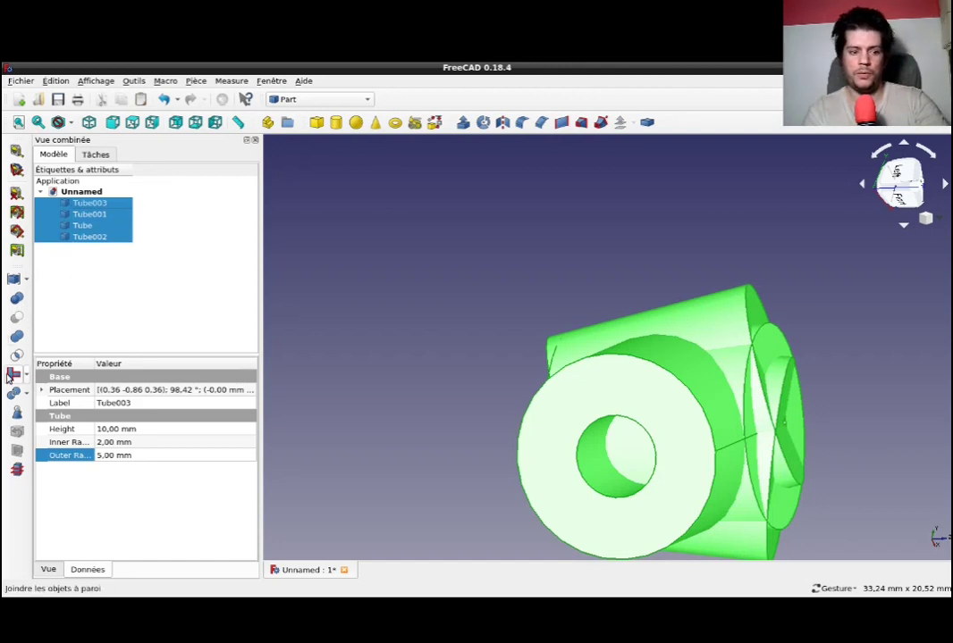
pyautogui.click(13, 375)
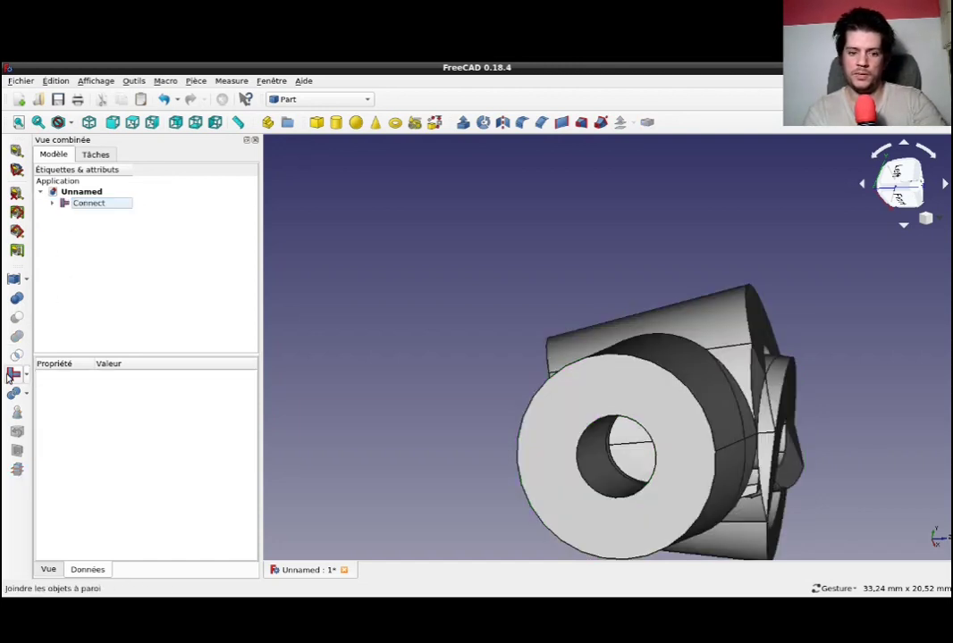
pyautogui.moveTo(346, 368)
pyautogui.mouseDown()
pyautogui.moveTo(445, 380)
pyautogui.moveTo(564, 341)
pyautogui.moveTo(487, 297)
pyautogui.moveTo(347, 253)
pyautogui.moveTo(354, 271)
pyautogui.mouseUp()
pyautogui.moveTo(772, 385)
pyautogui.mouseDown()
pyautogui.moveTo(618, 265)
pyautogui.moveTo(618, 252)
pyautogui.moveTo(633, 297)
pyautogui.moveTo(683, 331)
pyautogui.moveTo(756, 431)
pyautogui.mouseUp()
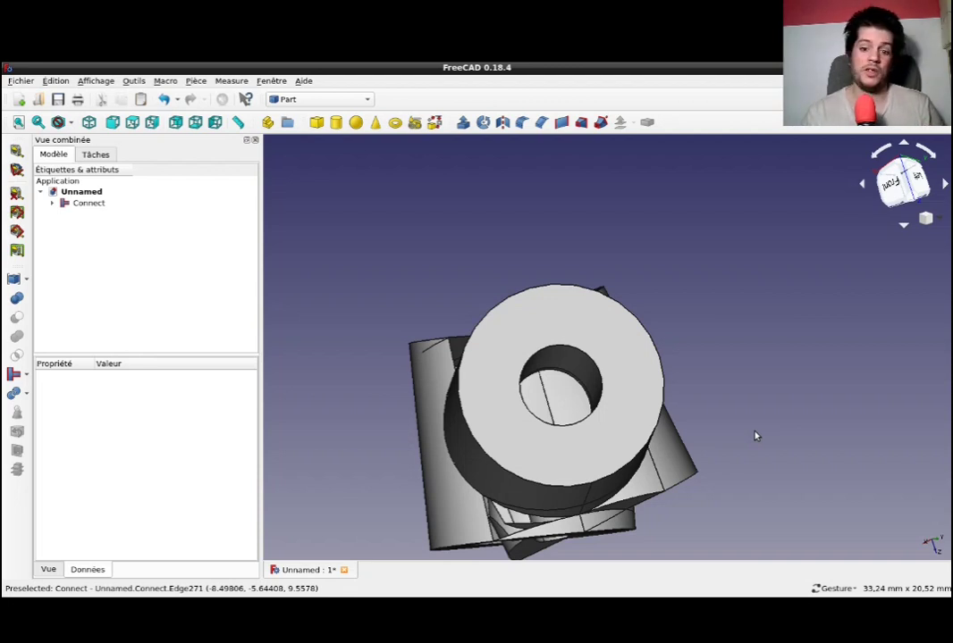
# Undo the Connect, set Tube003's outer radius to 4 mm, and select all four tubes
pyautogui.press('0')
pyautogui.hotkey('ctrl', 'z')
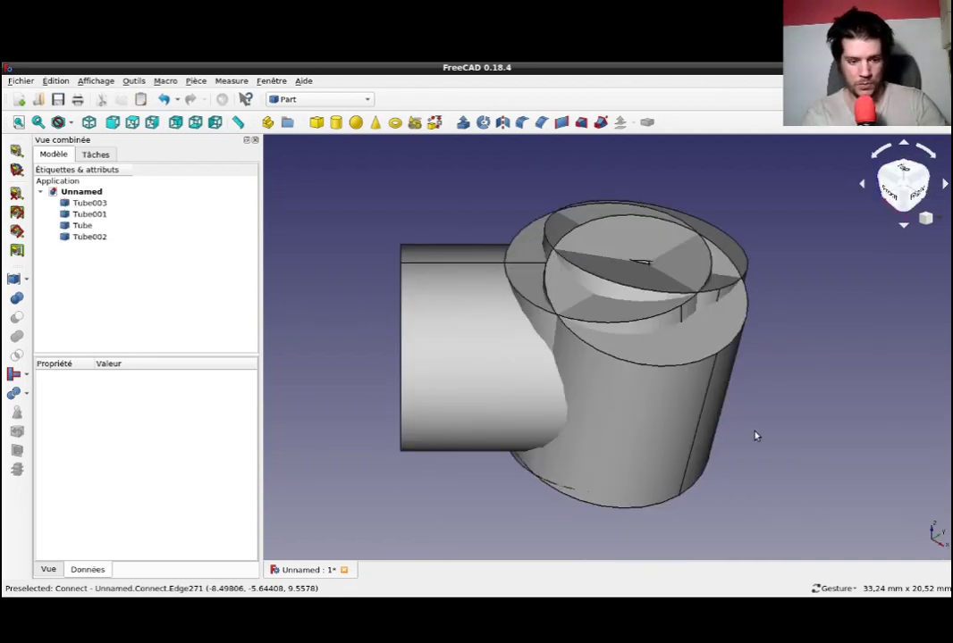
pyautogui.click(465, 329)
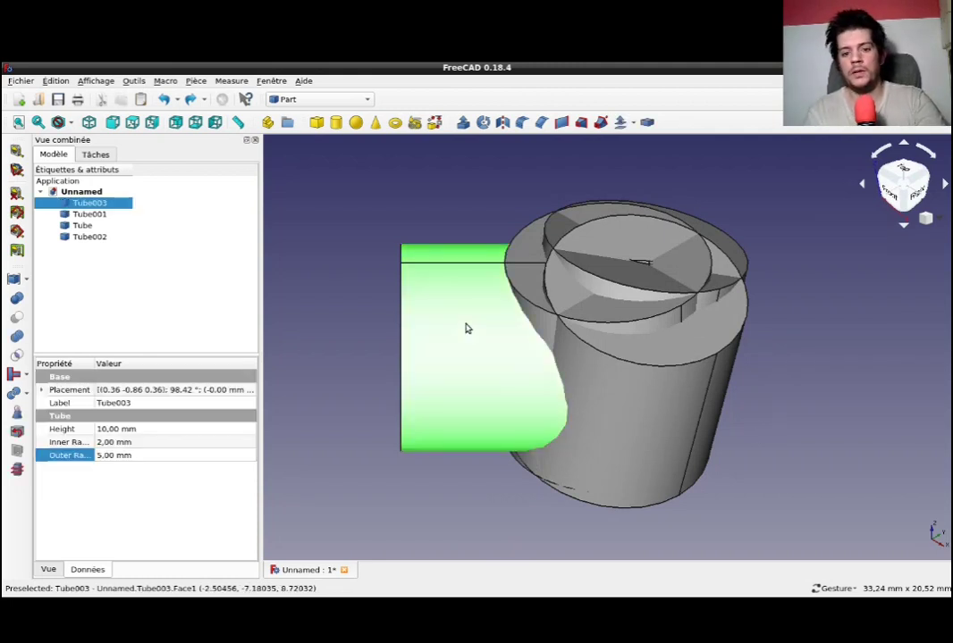
pyautogui.click(158, 458)
pyautogui.write('4')
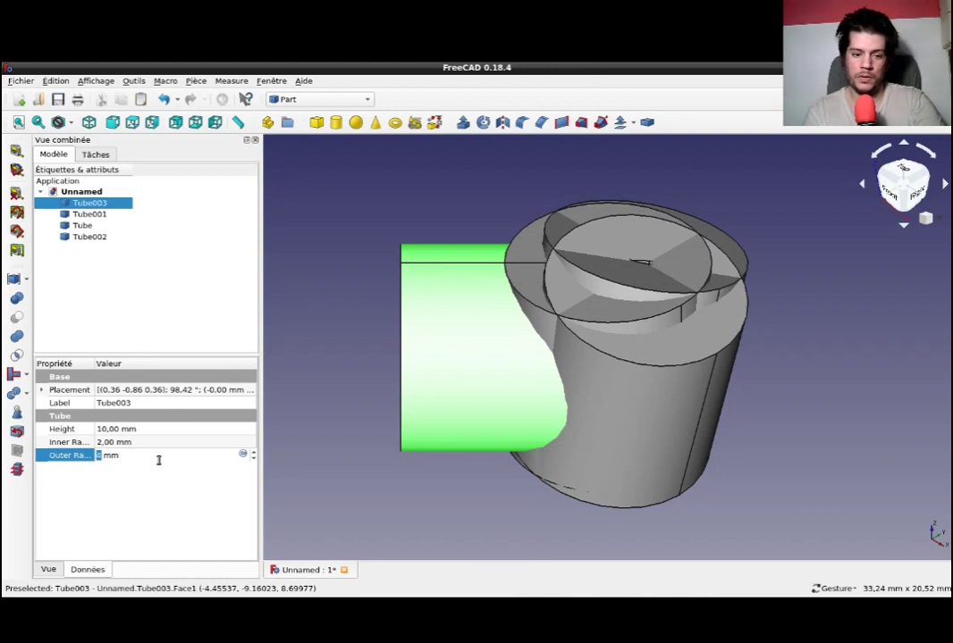
pyautogui.press('Return')
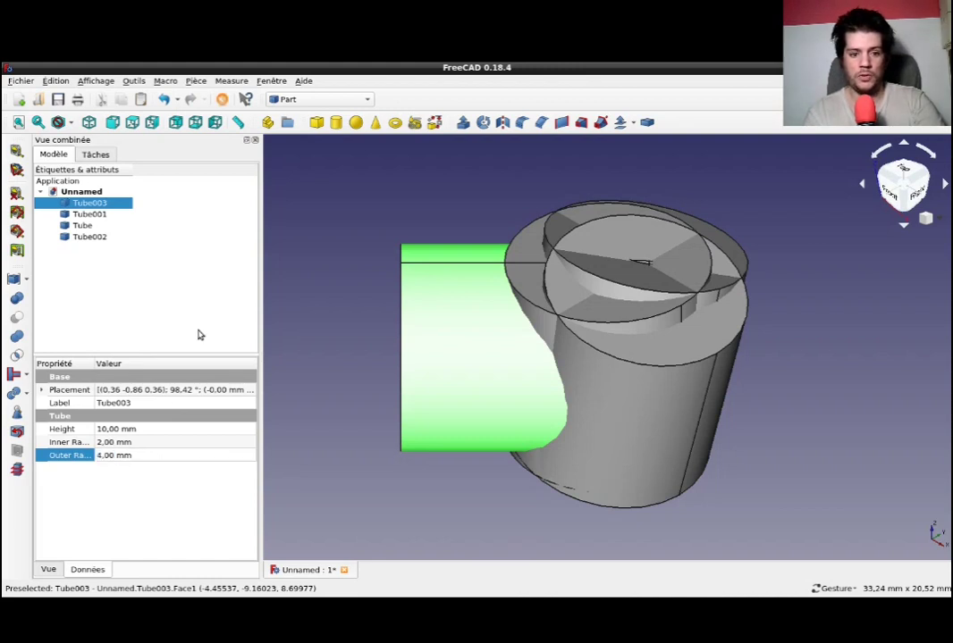
pyautogui.doubleClick(90, 204)
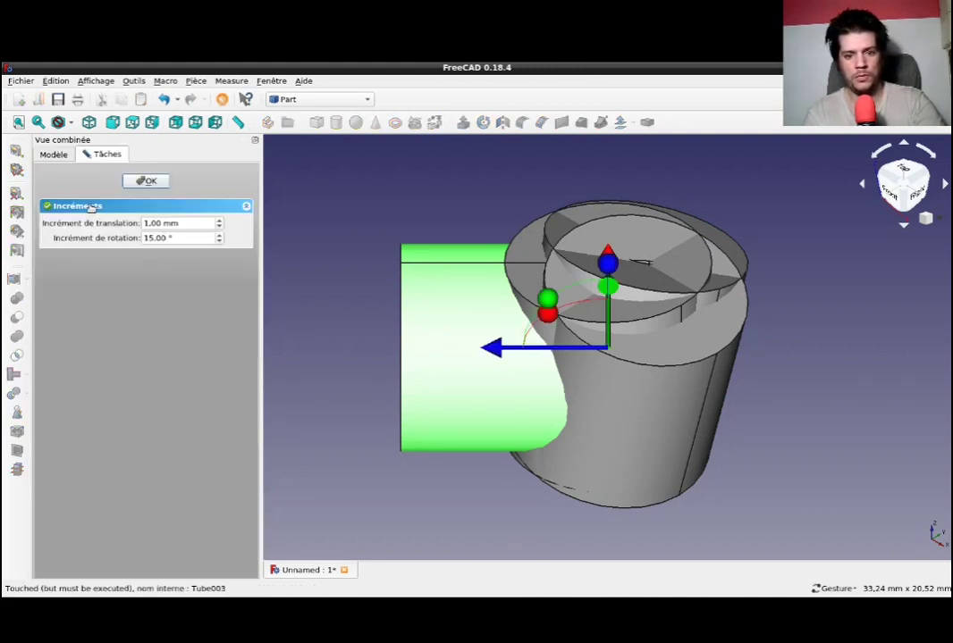
pyautogui.click(141, 181)
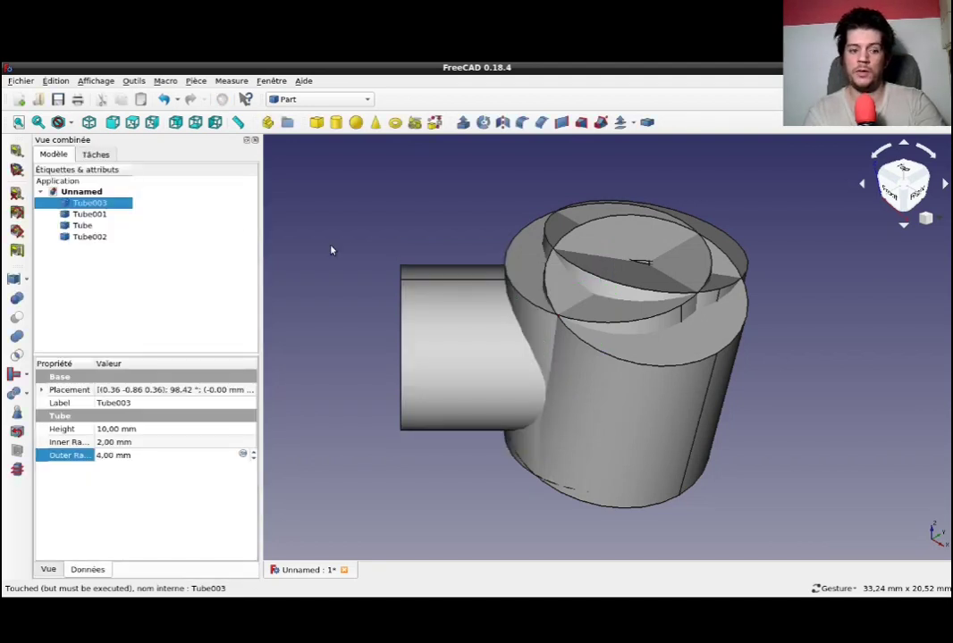
pyautogui.hotkey('ctrl', 'a')
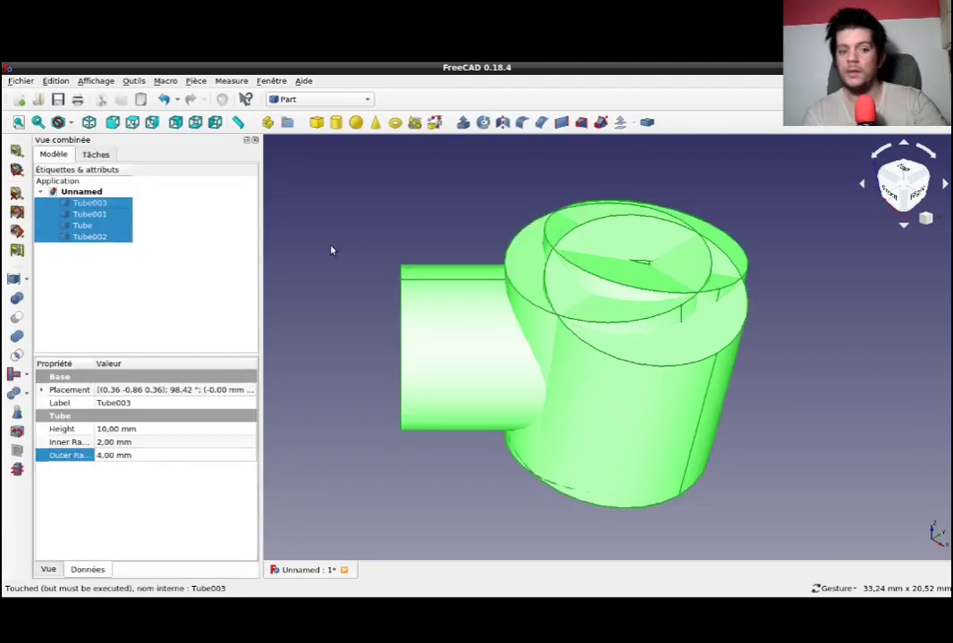
# Join the four tubes, including the thinner side branch, into one Connect object
pyautogui.click(11, 376)
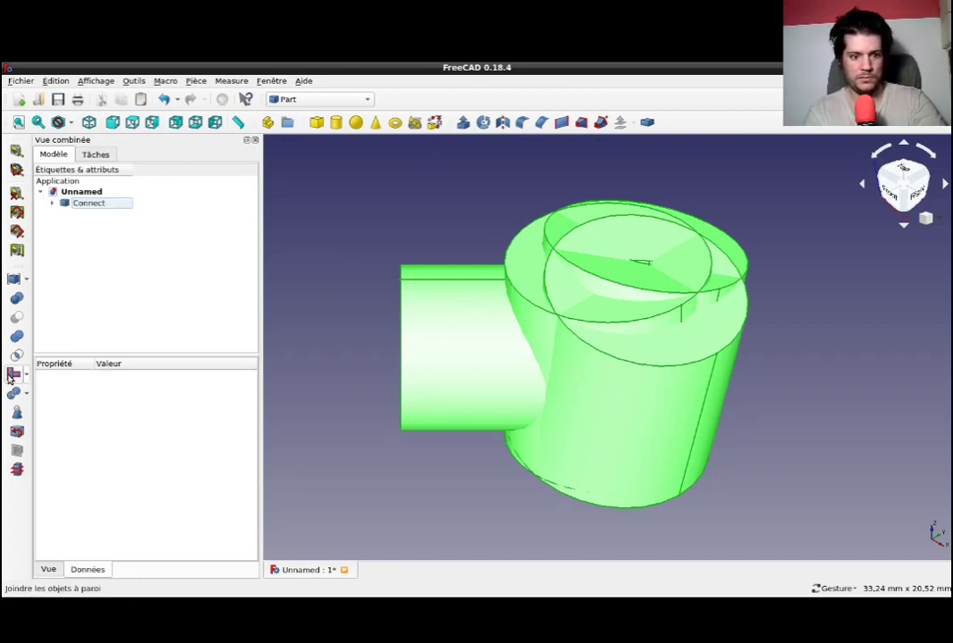
pyautogui.moveTo(730, 302)
pyautogui.mouseDown()
pyautogui.moveTo(849, 282)
pyautogui.moveTo(768, 383)
pyautogui.moveTo(903, 404)
pyautogui.moveTo(916, 415)
pyautogui.mouseUp()
pyautogui.moveTo(761, 306)
pyautogui.mouseDown()
pyautogui.moveTo(718, 274)
pyautogui.moveTo(722, 334)
pyautogui.moveTo(653, 285)
pyautogui.moveTo(619, 237)
pyautogui.mouseUp()
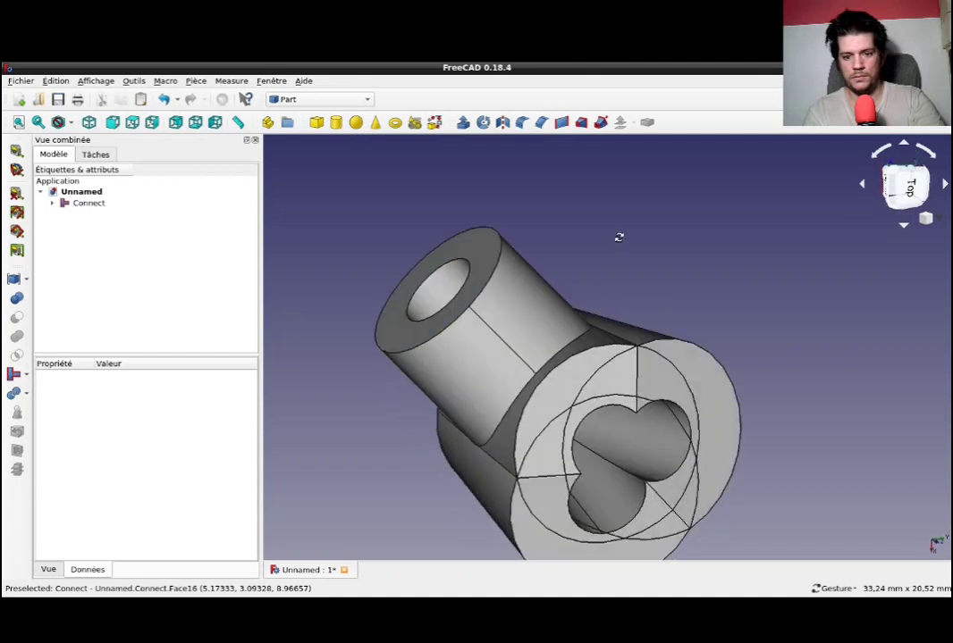
# Inside the Connect object, set Tube003's outer radius back to 5 mm
pyautogui.click(51, 205)
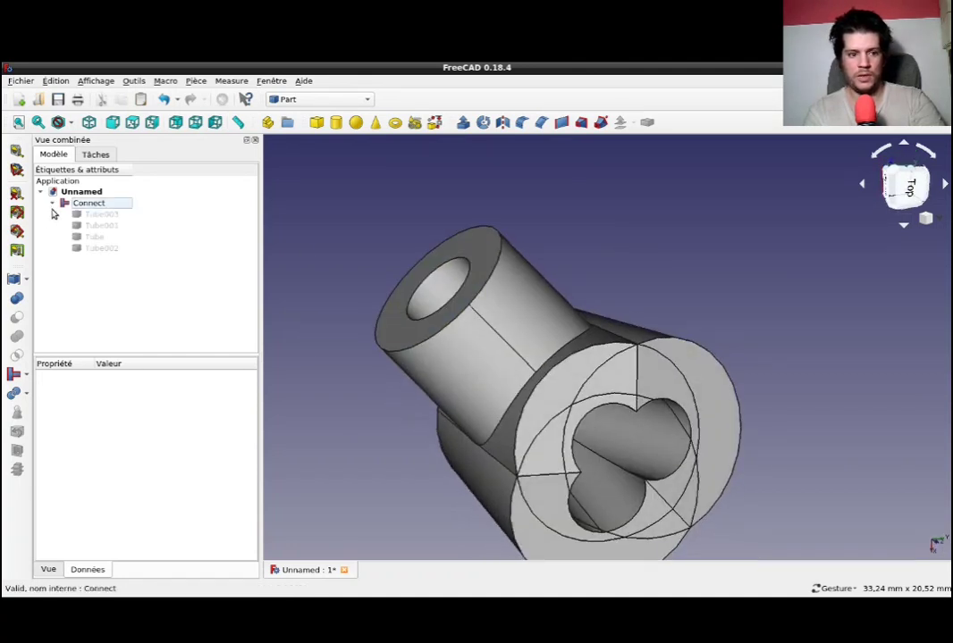
pyautogui.click(105, 215)
pyautogui.click(131, 461)
pyautogui.write('5')
pyautogui.press('Return')
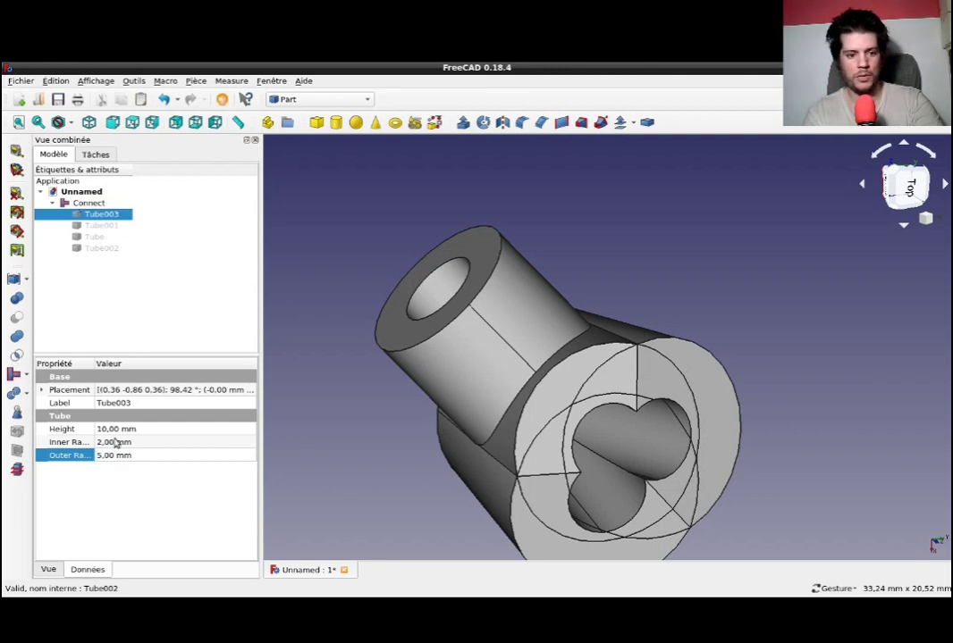
pyautogui.click(52, 204)
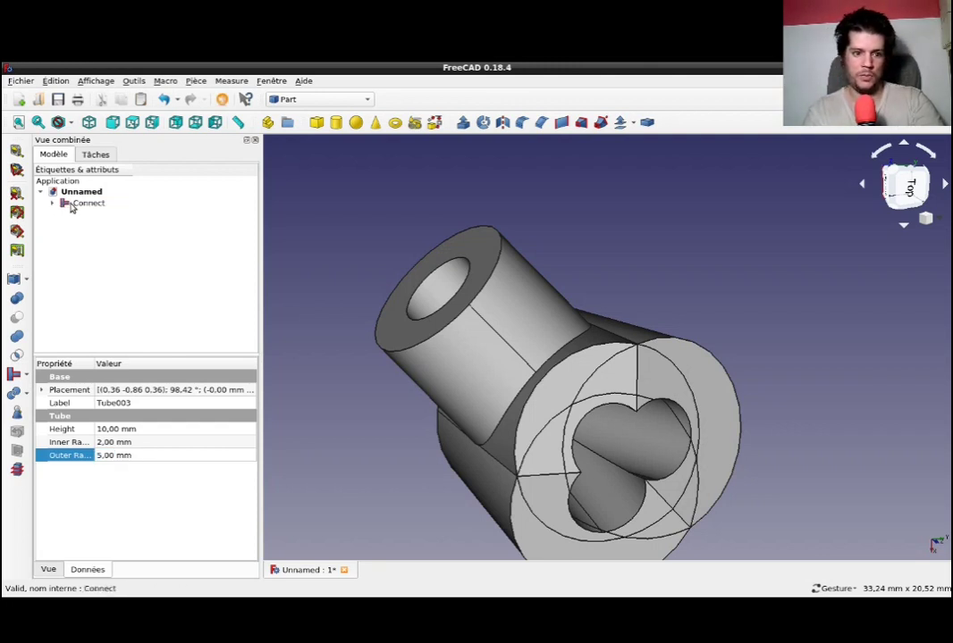
pyautogui.doubleClick(72, 206)
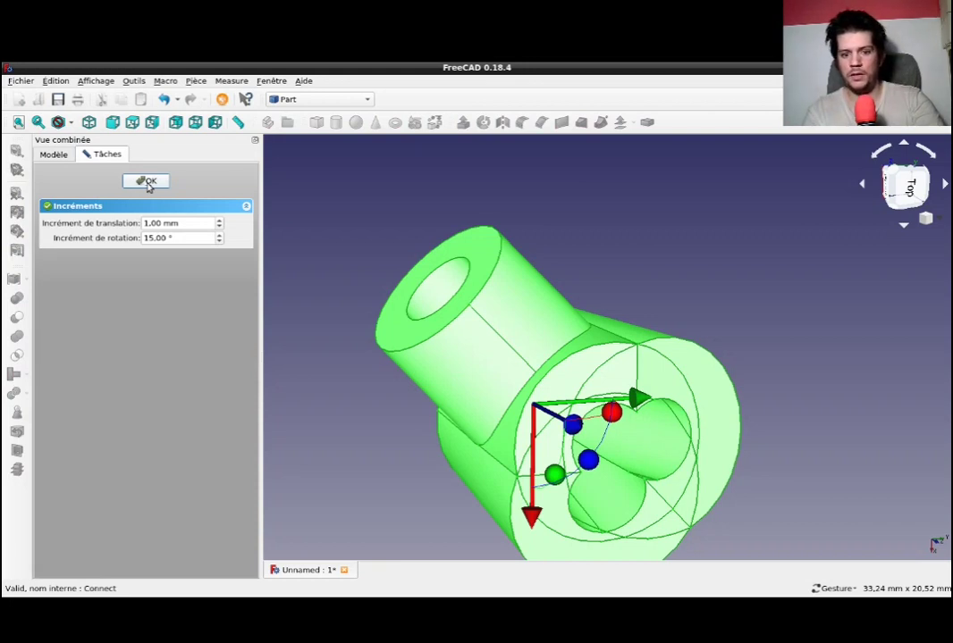
pyautogui.click(148, 182)
pyautogui.moveTo(341, 286)
pyautogui.mouseDown()
pyautogui.moveTo(530, 368)
pyautogui.moveTo(435, 351)
pyautogui.mouseUp()
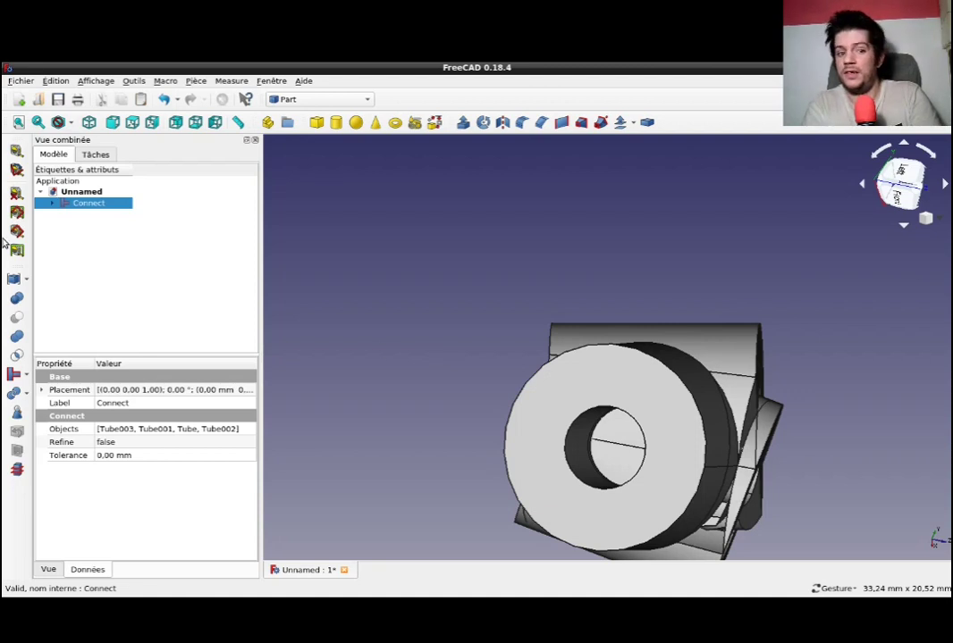
# Set Tube003's outer radius inside the Connect junction to 4 mm and refresh Connect
pyautogui.click(52, 203)
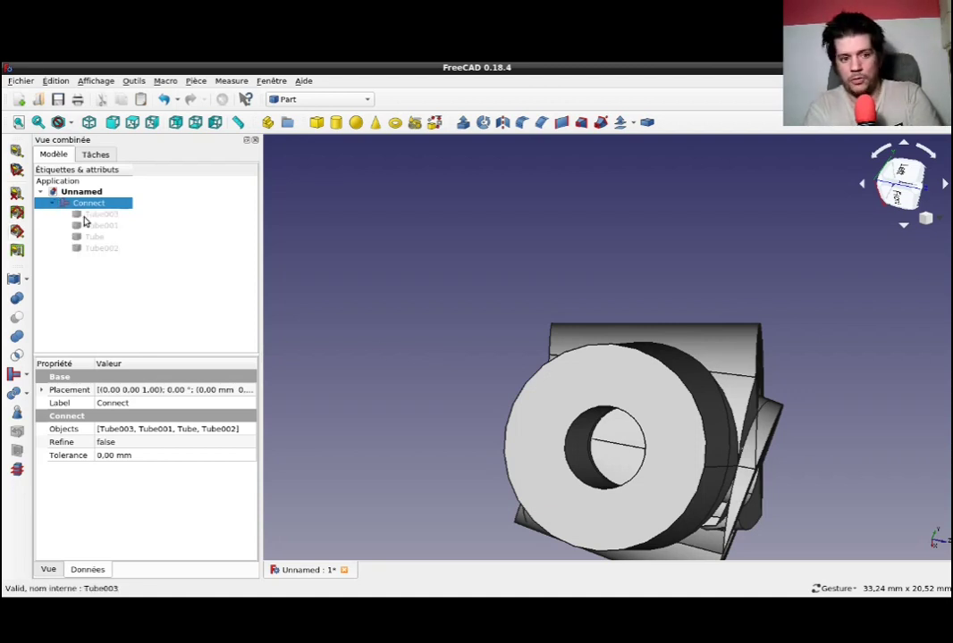
pyautogui.click(84, 217)
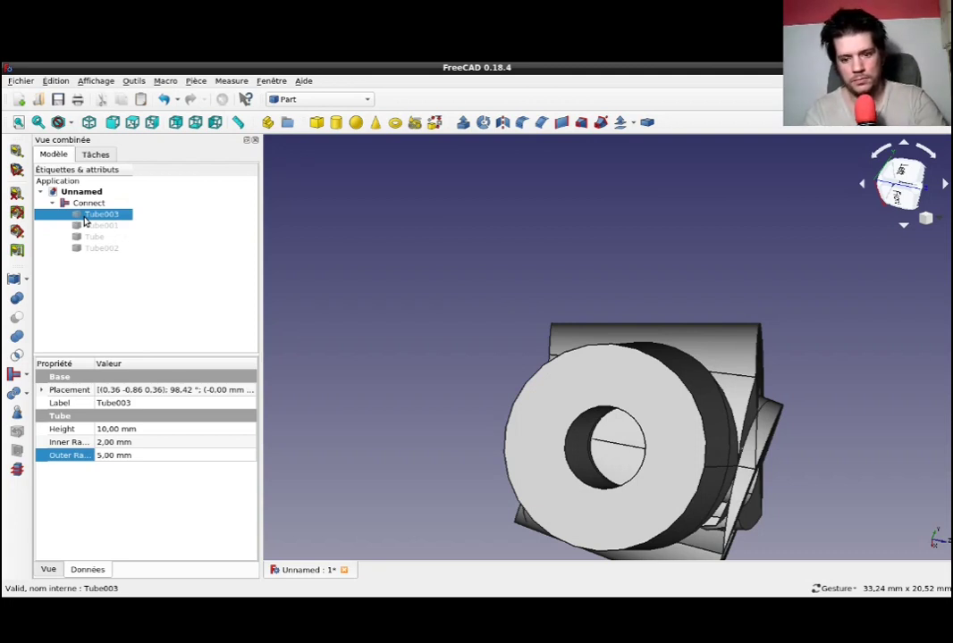
pyautogui.click(121, 456)
pyautogui.write('4')
pyautogui.press('Return')
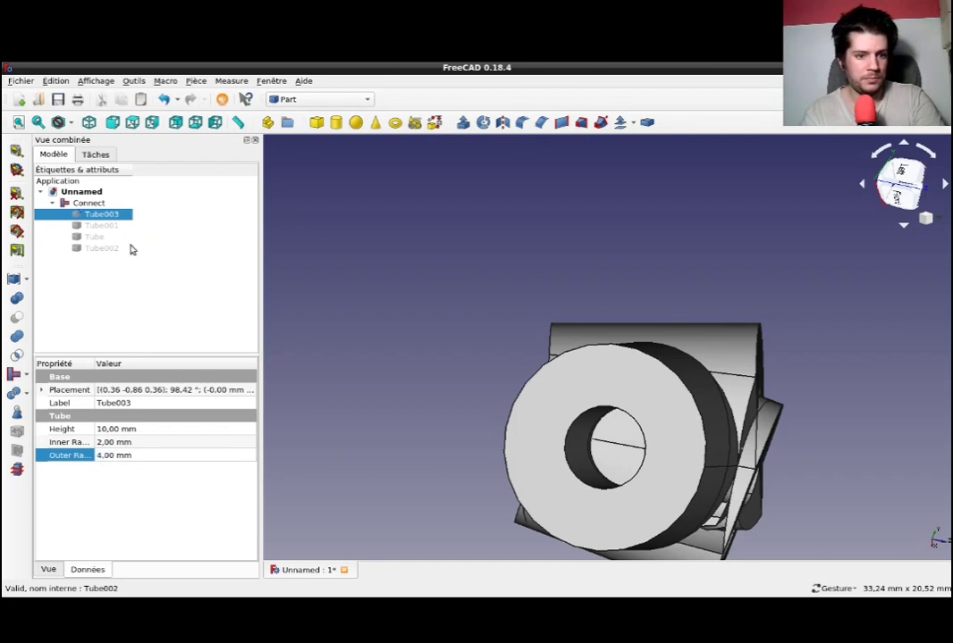
pyautogui.doubleClick(87, 204)
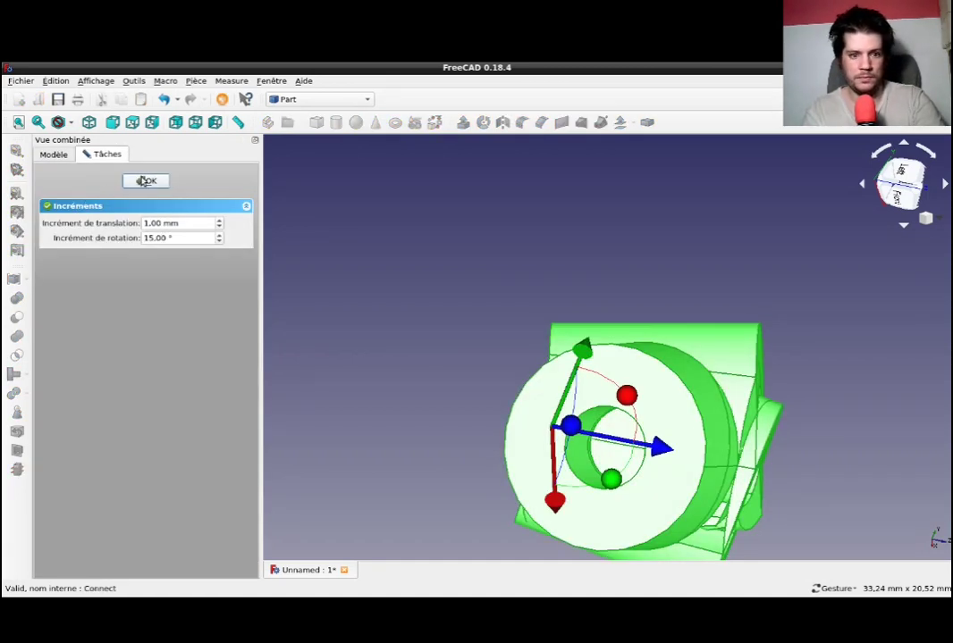
pyautogui.click(145, 181)
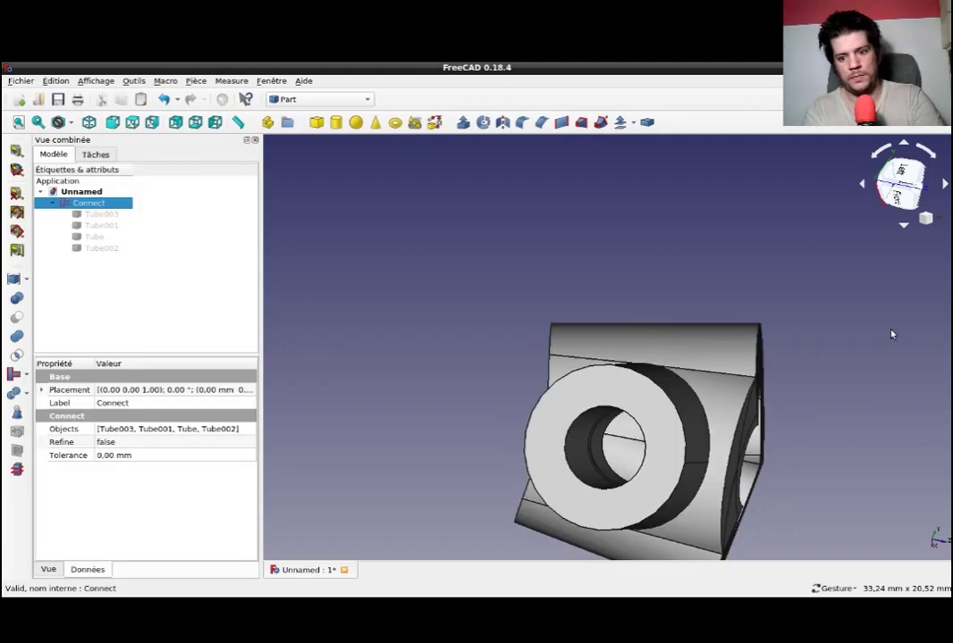
# Duplicate Tube003 as Tube004 and give the copy a 5 mm outer radius
pyautogui.moveTo(872, 400)
pyautogui.mouseDown()
pyautogui.moveTo(681, 347)
pyautogui.moveTo(719, 365)
pyautogui.mouseUp()
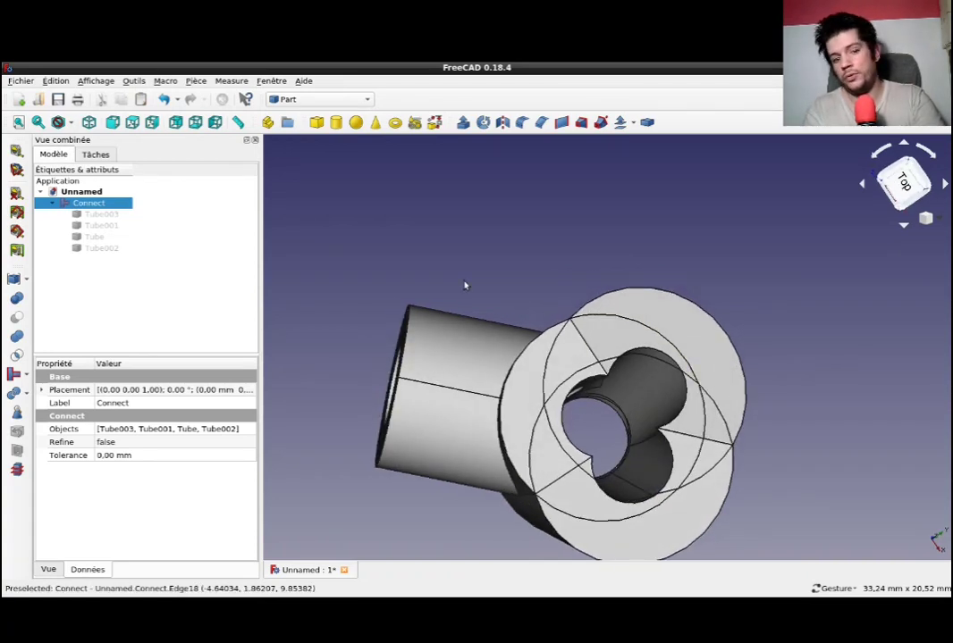
pyautogui.click(103, 216)
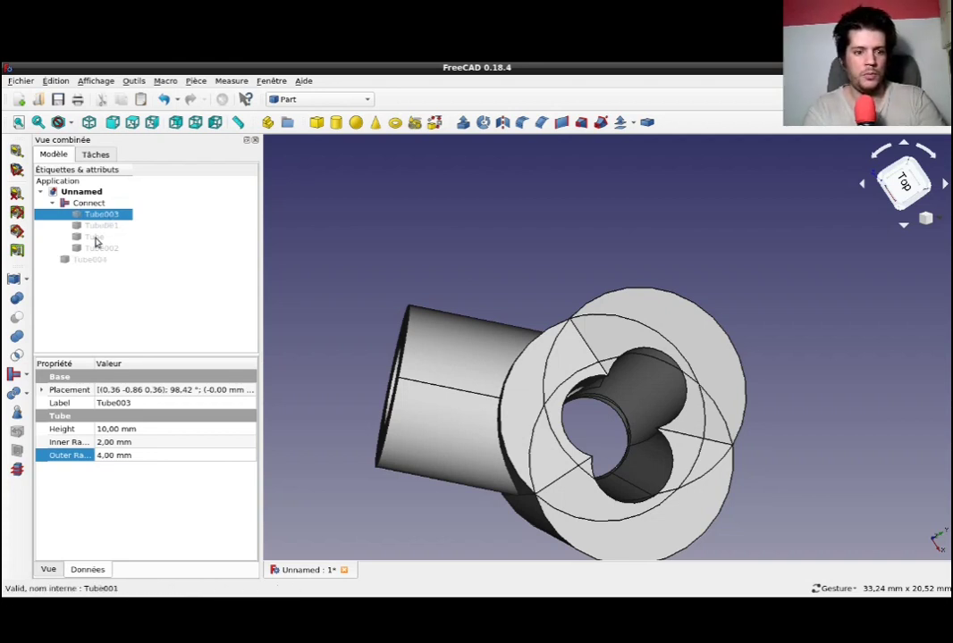
pyautogui.hotkey('ctrl', 'c')
pyautogui.hotkey('ctrl', 'v')
pyautogui.click(101, 260)
pyautogui.click(107, 457)
pyautogui.press('Return')
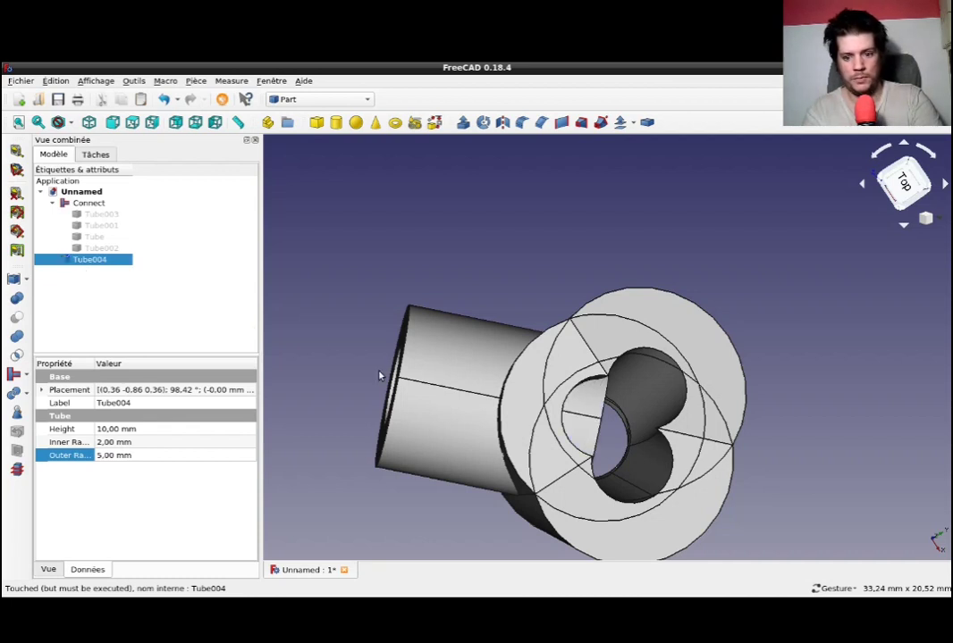
pyautogui.moveTo(548, 379)
pyautogui.mouseDown()
pyautogui.moveTo(391, 325)
pyautogui.moveTo(522, 331)
pyautogui.moveTo(380, 292)
pyautogui.mouseUp()
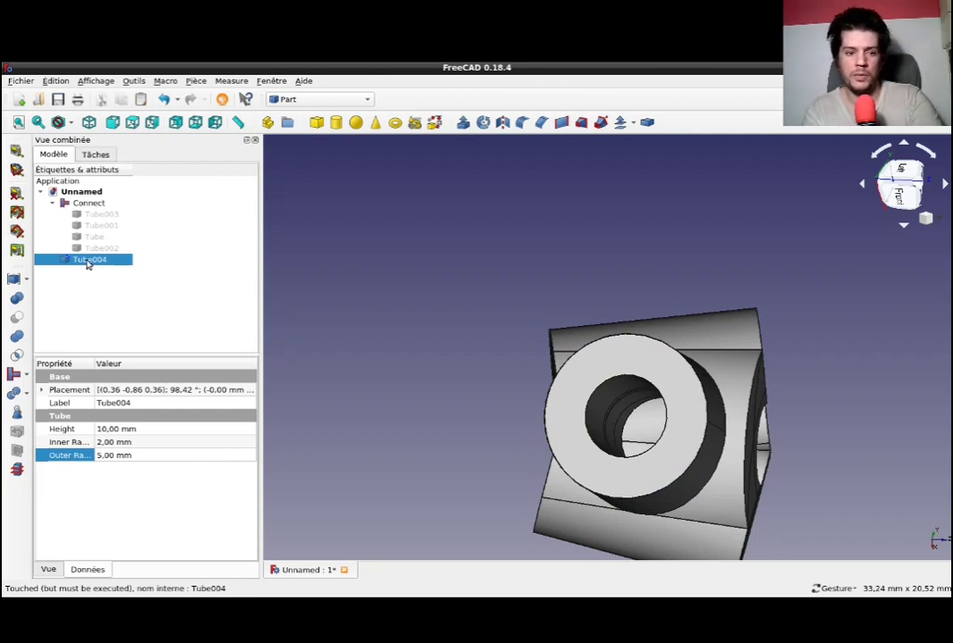
# Slide Tube004 2 mm along its axis with the Transform tool
pyautogui.doubleClick(87, 259)
pyautogui.click(134, 180)
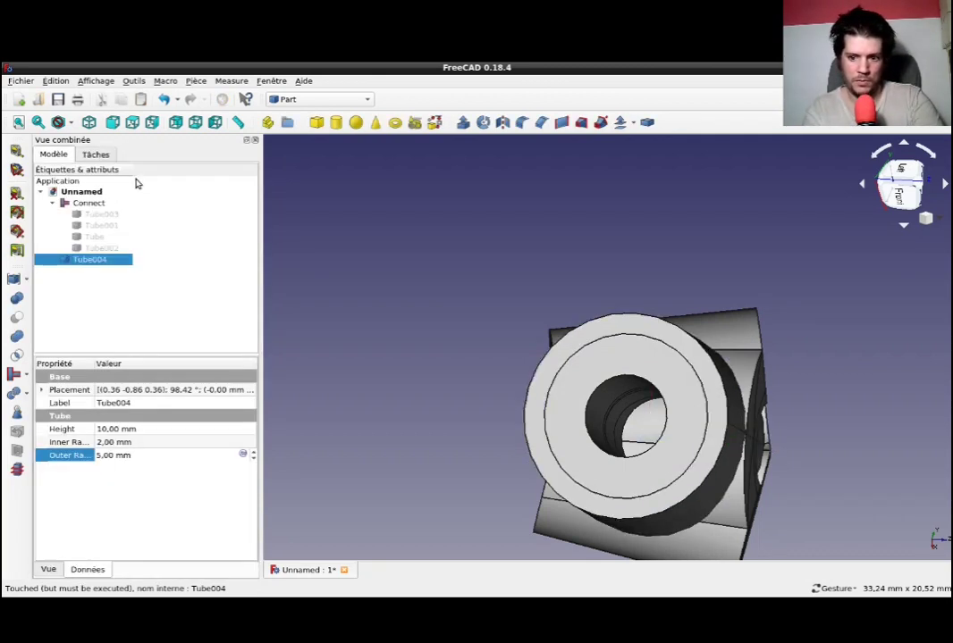
pyautogui.moveTo(882, 387)
pyautogui.mouseDown()
pyautogui.moveTo(778, 340)
pyautogui.moveTo(697, 357)
pyautogui.moveTo(710, 365)
pyautogui.mouseUp()
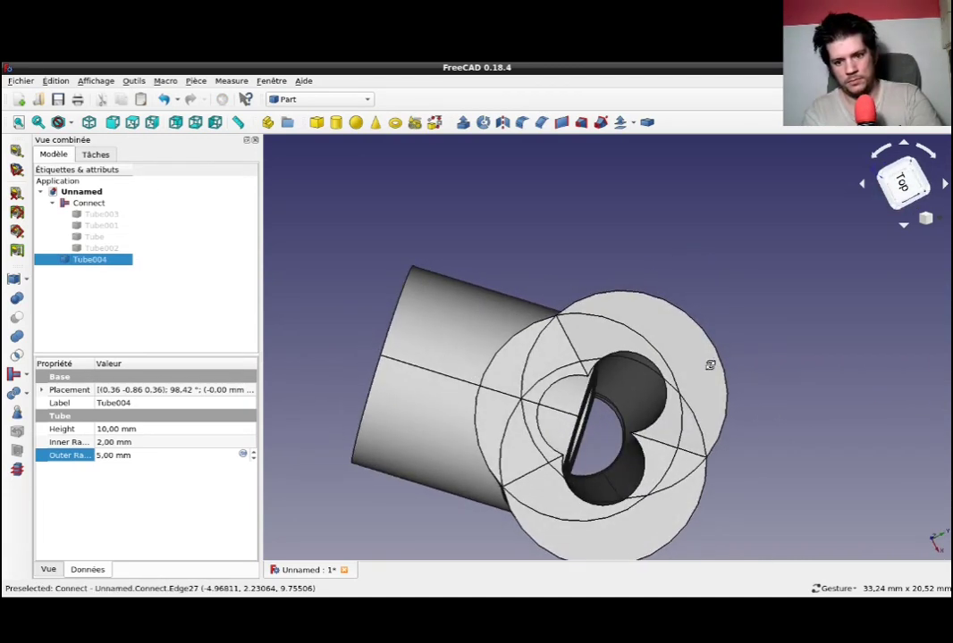
pyautogui.doubleClick(102, 260)
pyautogui.moveTo(465, 386); pyautogui.dragTo(435, 387)
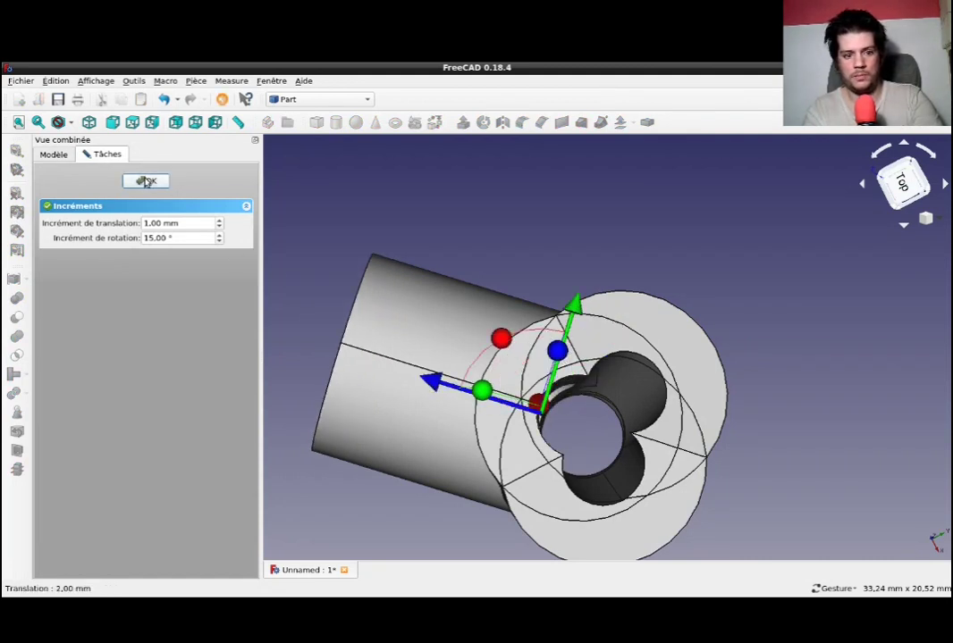
pyautogui.click(147, 182)
pyautogui.moveTo(332, 289)
pyautogui.mouseDown()
pyautogui.moveTo(518, 352)
pyautogui.moveTo(510, 324)
pyautogui.moveTo(459, 298)
pyautogui.mouseUp()
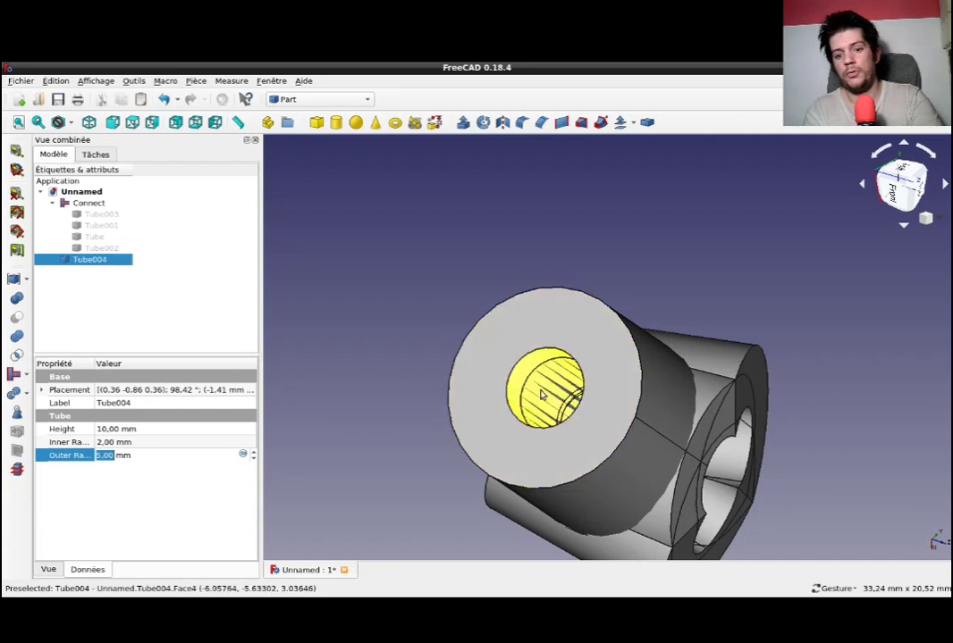
pyautogui.moveTo(786, 356)
pyautogui.mouseDown()
pyautogui.moveTo(740, 326)
pyautogui.moveTo(605, 309)
pyautogui.moveTo(606, 317)
pyautogui.mouseUp()
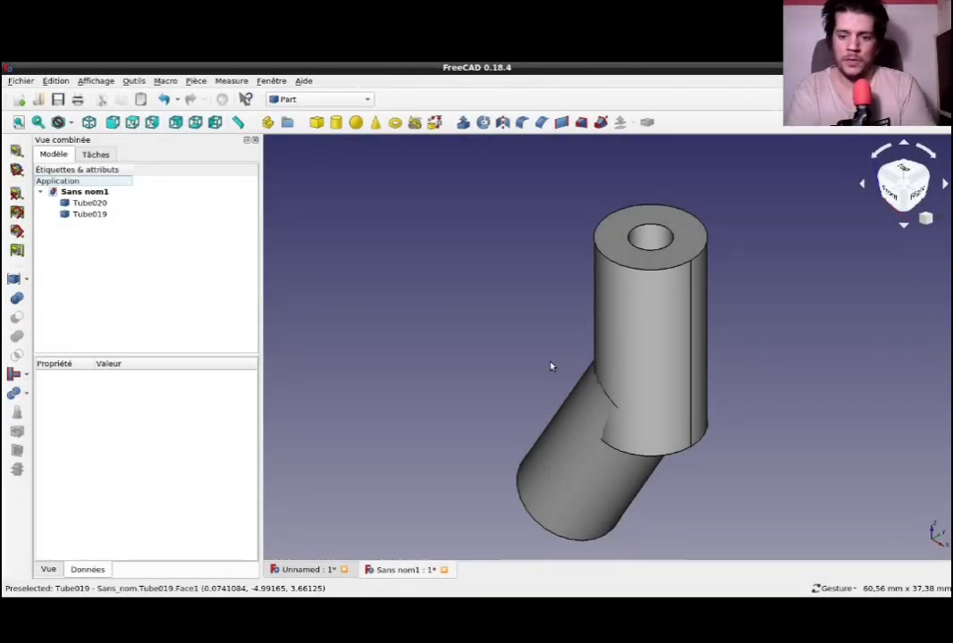
# Move Tube020 3 mm back along its axis to overlap Tube019, then select both tubes
pyautogui.moveTo(778, 263); pyautogui.dragTo(760, 345)
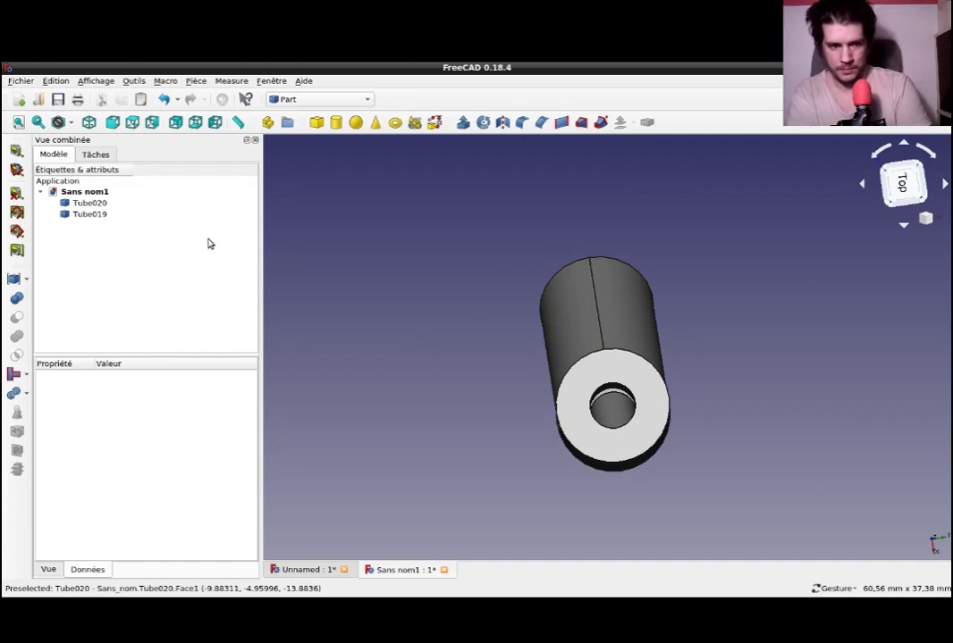
pyautogui.click(89, 215)
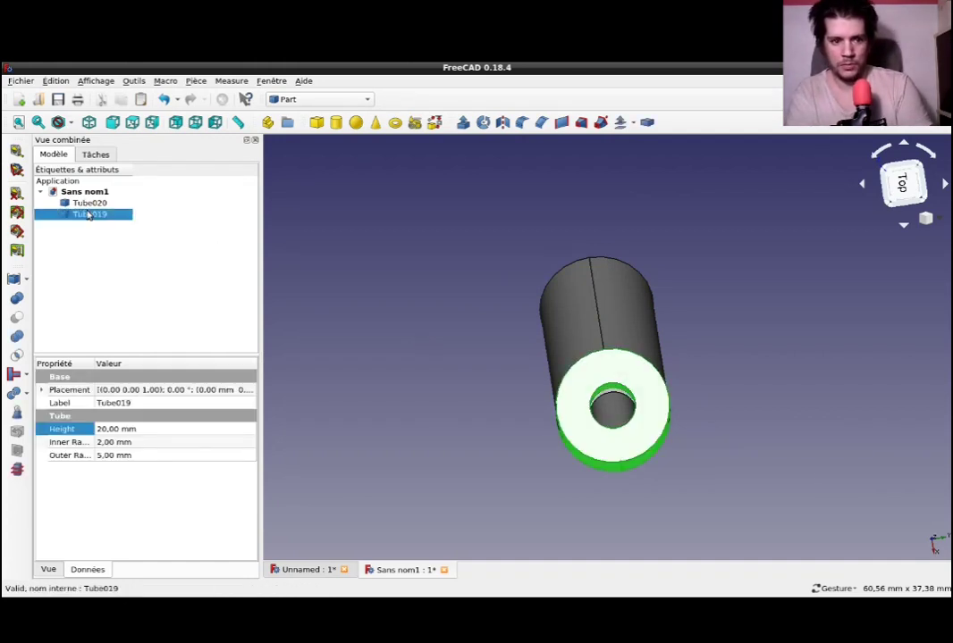
pyautogui.click(87, 203)
pyautogui.doubleClick(87, 204)
pyautogui.moveTo(360, 254); pyautogui.dragTo(457, 255)
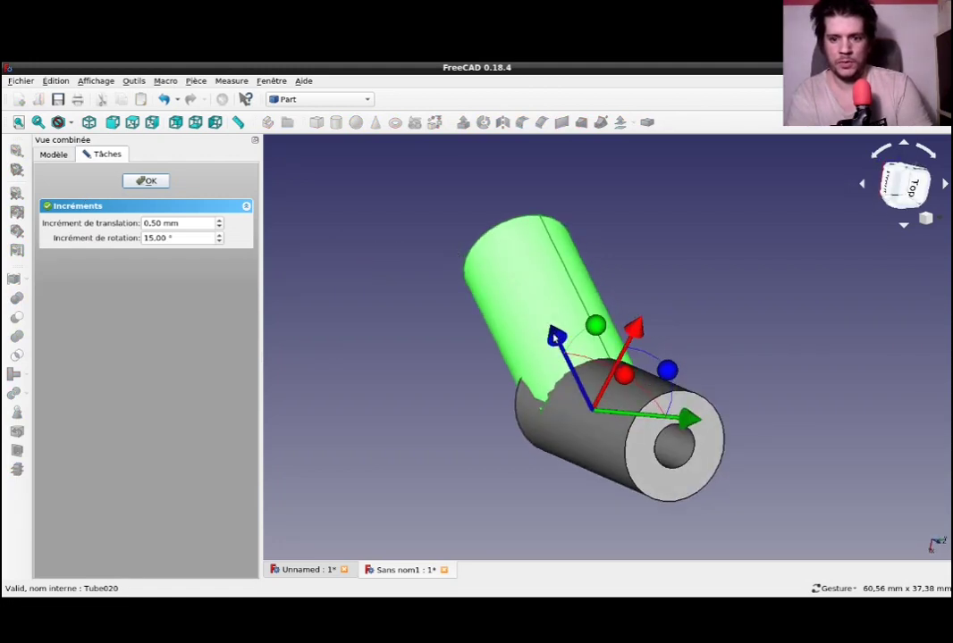
pyautogui.moveTo(555, 337); pyautogui.dragTo(500, 297)
pyautogui.moveTo(785, 267)
pyautogui.mouseDown()
pyautogui.moveTo(874, 324)
pyautogui.moveTo(825, 298)
pyautogui.moveTo(827, 282)
pyautogui.mouseUp()
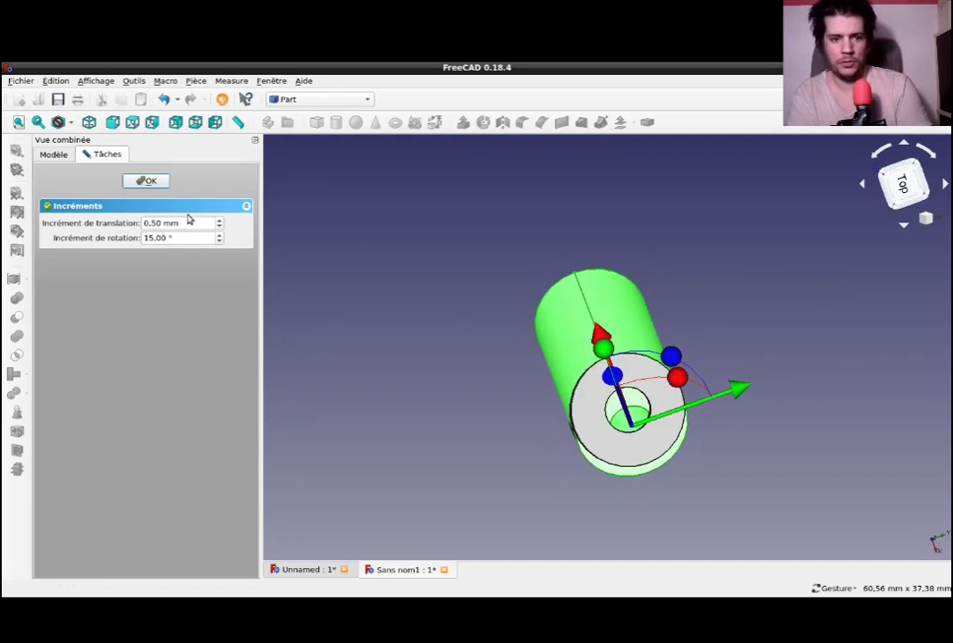
pyautogui.click(157, 184)
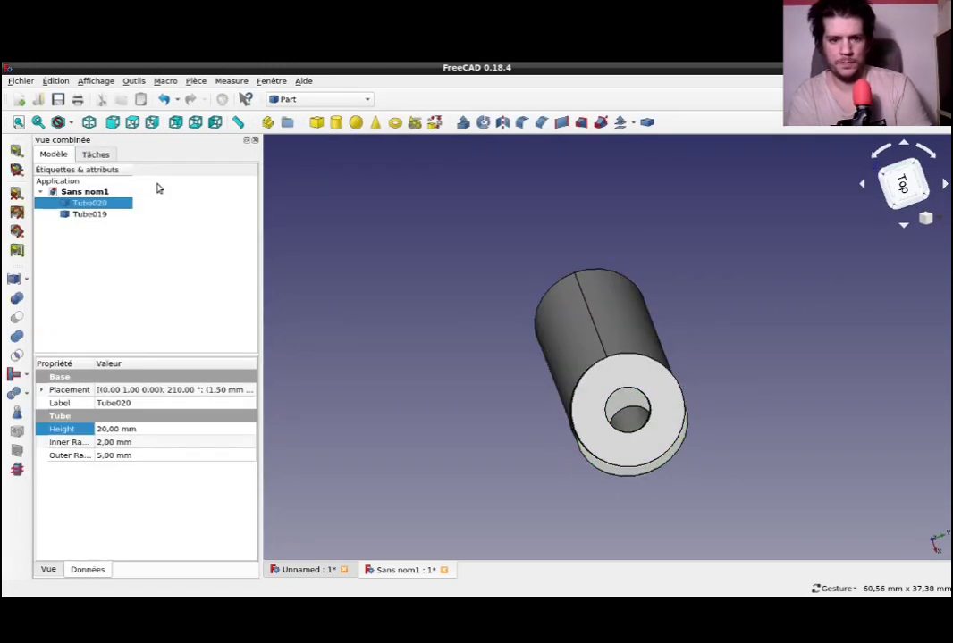
pyautogui.keyDown('ctrl'); pyautogui.click(93, 216); pyautogui.keyUp('ctrl')
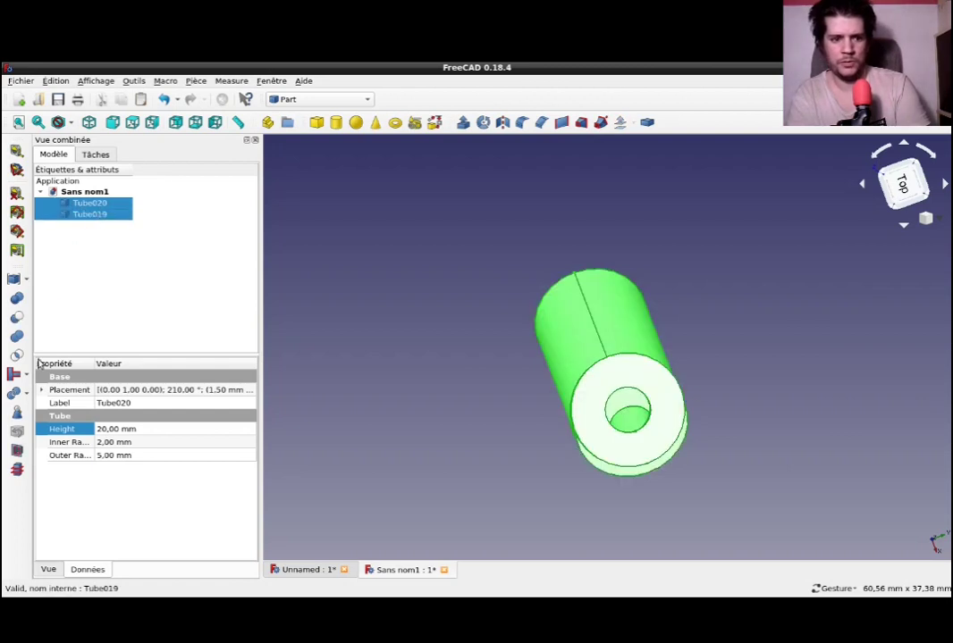
pyautogui.click(25, 381)
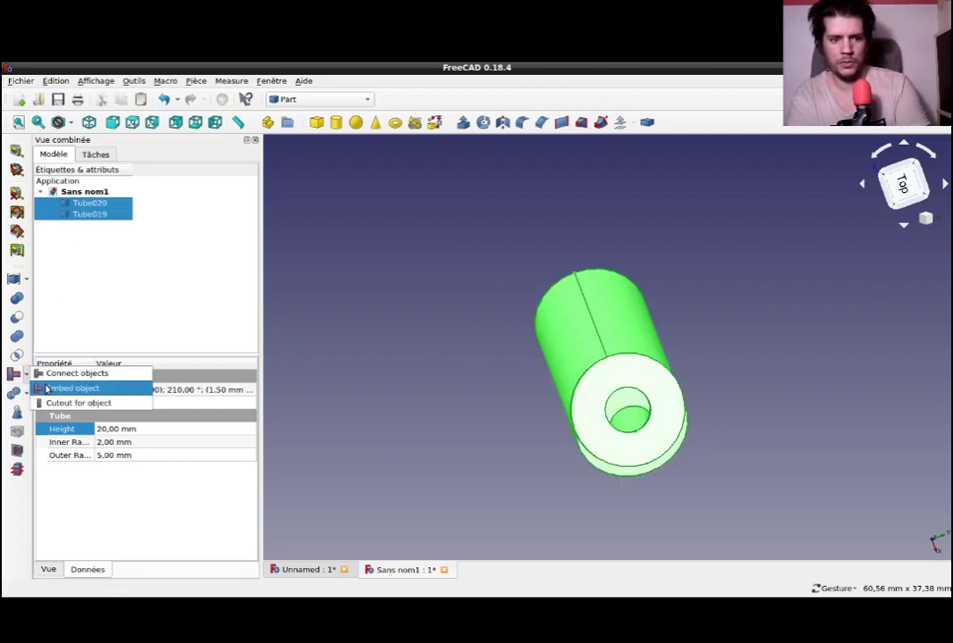
pyautogui.click(47, 388)
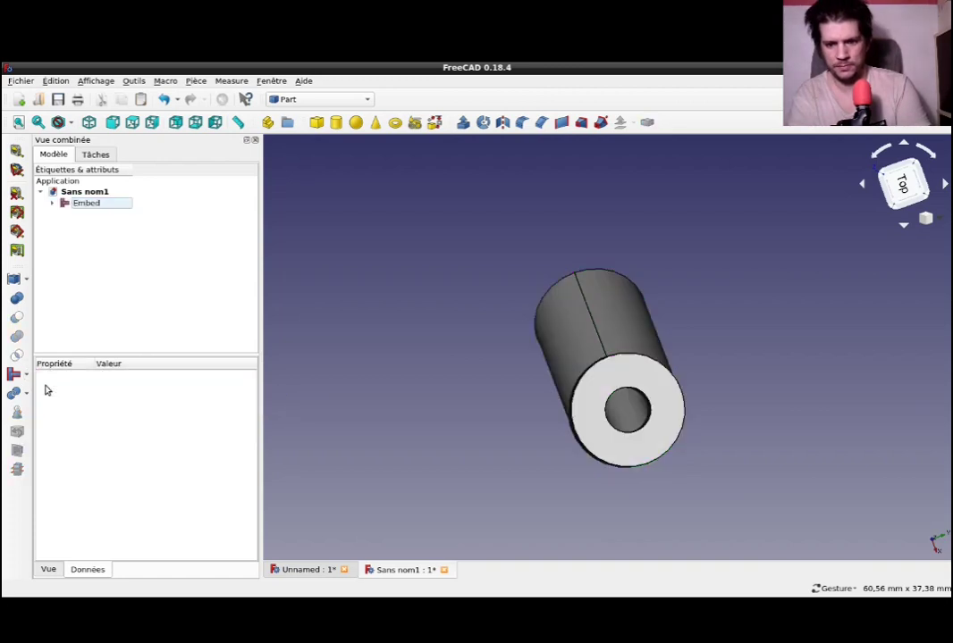
pyautogui.moveTo(478, 348)
pyautogui.mouseDown()
pyautogui.moveTo(770, 458)
pyautogui.moveTo(812, 433)
pyautogui.moveTo(842, 433)
pyautogui.moveTo(792, 449)
pyautogui.moveTo(487, 374)
pyautogui.moveTo(511, 345)
pyautogui.moveTo(498, 345)
pyautogui.moveTo(567, 399)
pyautogui.moveTo(655, 444)
pyautogui.moveTo(766, 453)
pyautogui.moveTo(820, 443)
pyautogui.mouseUp()
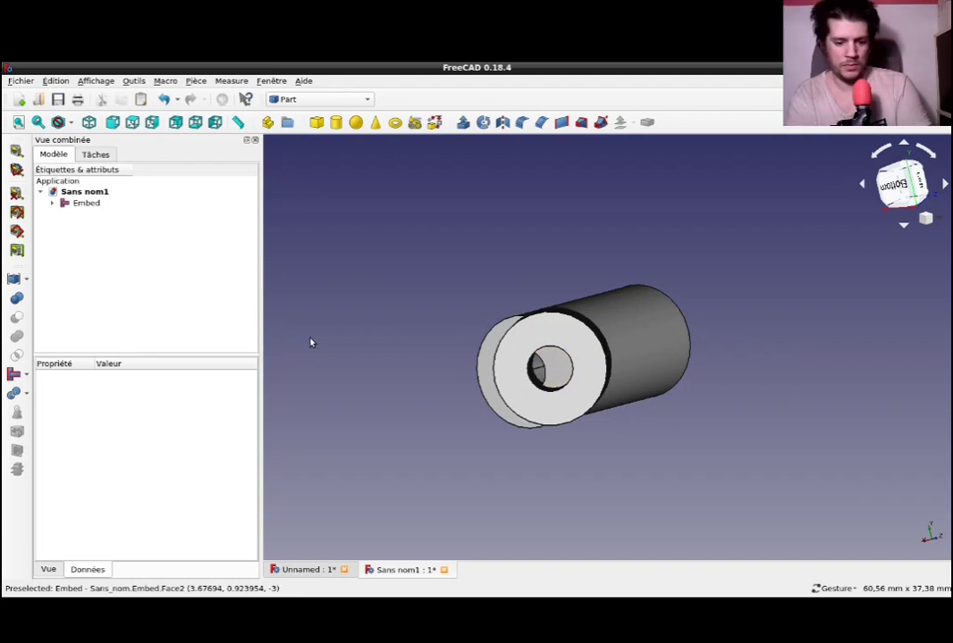
pyautogui.hotkey('ctrl', 'z')
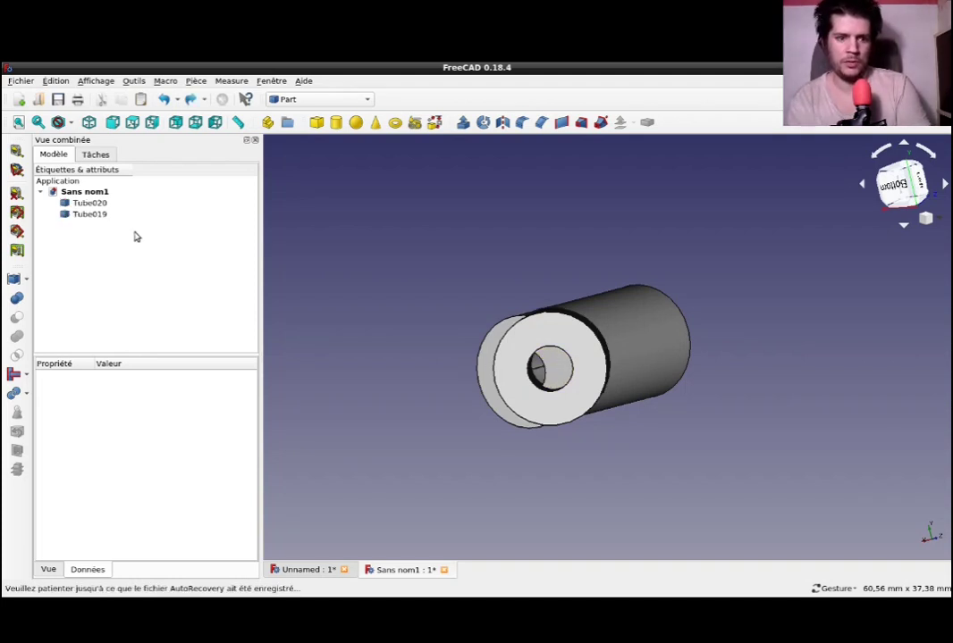
# Join Tube020 and Tube019 with Connect, keeping their bores open
pyautogui.click(93, 203)
pyautogui.keyDown('ctrl'); pyautogui.click(96, 215); pyautogui.keyUp('ctrl')
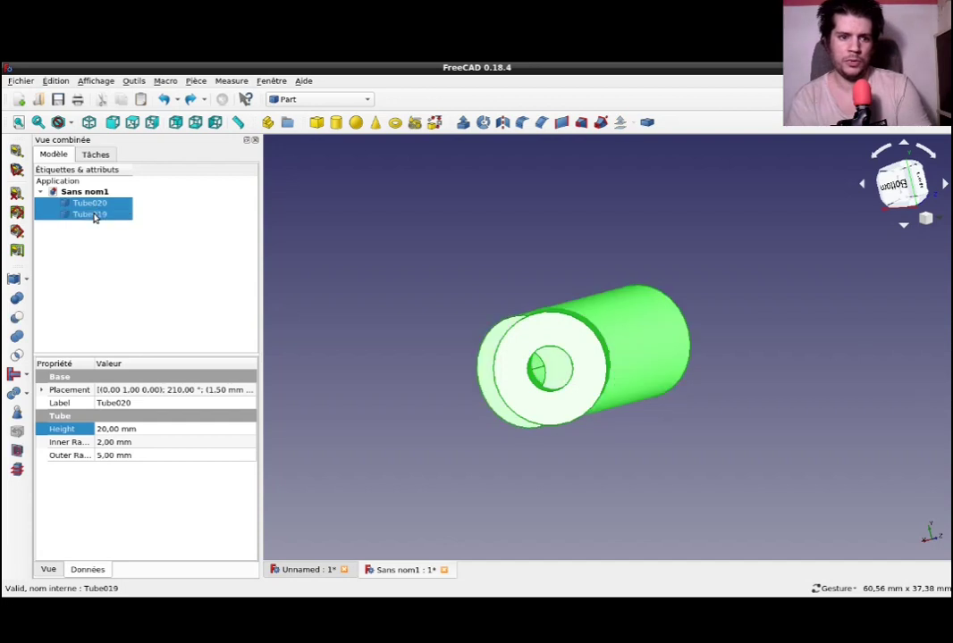
pyautogui.click(26, 374)
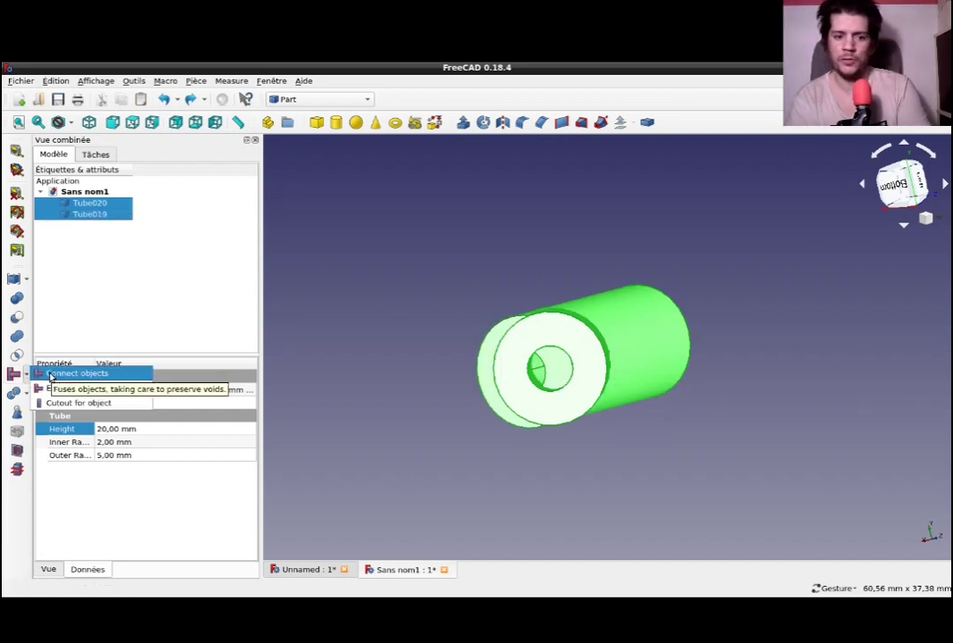
pyautogui.click(50, 376)
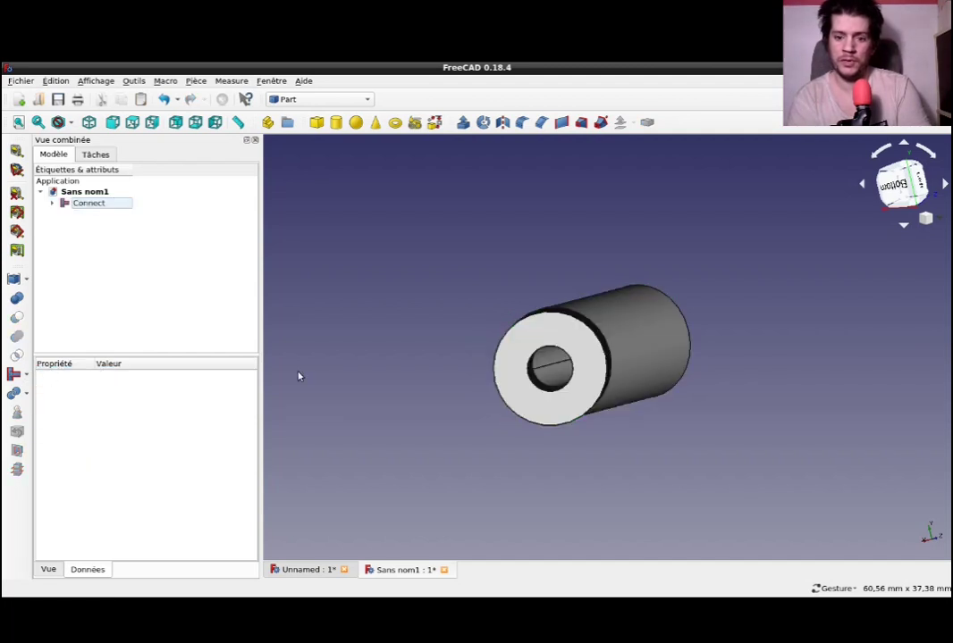
# Inspect the bent Connect junction from several angles, then hide it
pyautogui.moveTo(463, 381); pyautogui.dragTo(434, 362)
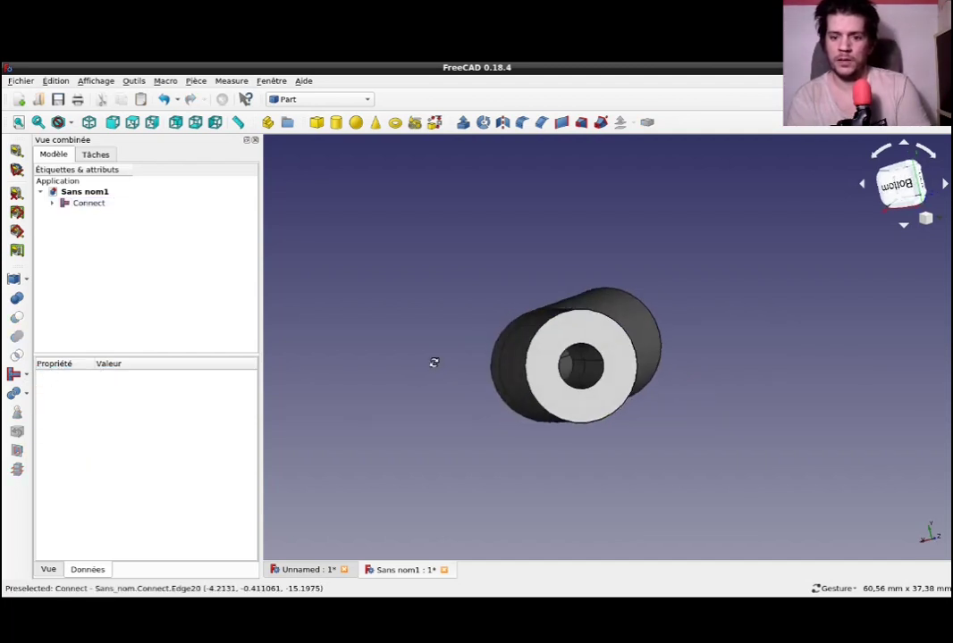
pyautogui.moveTo(564, 364)
pyautogui.mouseDown()
pyautogui.moveTo(709, 306)
pyautogui.moveTo(574, 326)
pyautogui.moveTo(388, 435)
pyautogui.moveTo(399, 416)
pyautogui.moveTo(465, 491)
pyautogui.moveTo(614, 526)
pyautogui.moveTo(539, 426)
pyautogui.mouseUp()
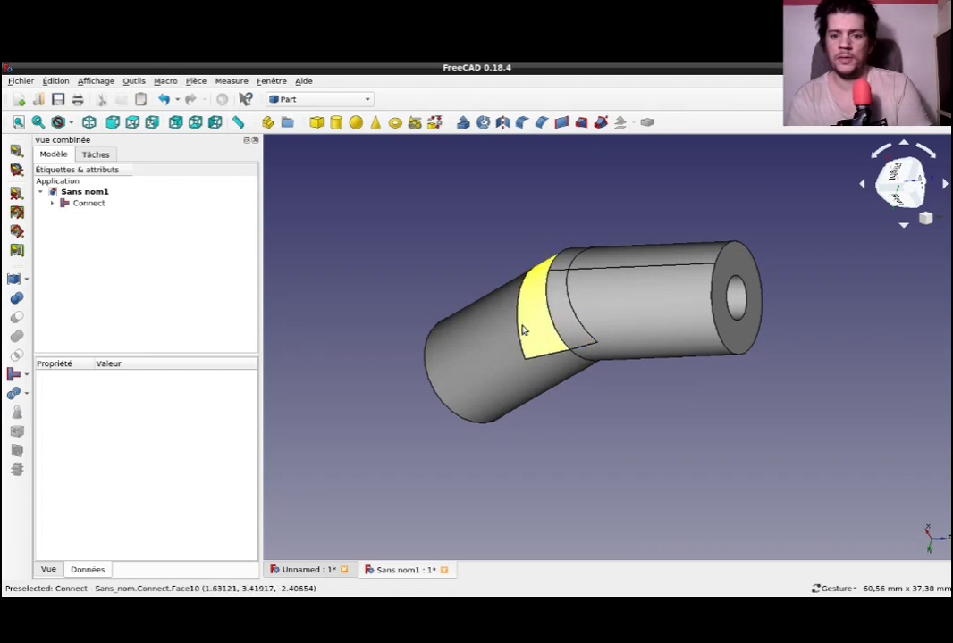
pyautogui.moveTo(502, 239)
pyautogui.mouseDown()
pyautogui.moveTo(556, 248)
pyautogui.moveTo(579, 266)
pyautogui.mouseUp()
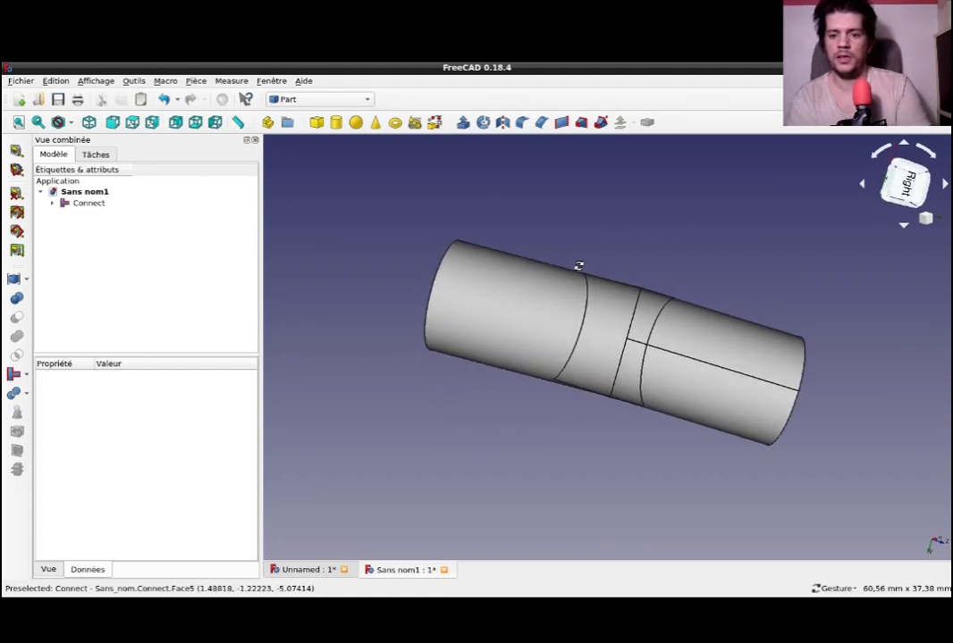
pyautogui.moveTo(536, 461)
pyautogui.mouseDown()
pyautogui.moveTo(601, 346)
pyautogui.moveTo(589, 342)
pyautogui.mouseUp()
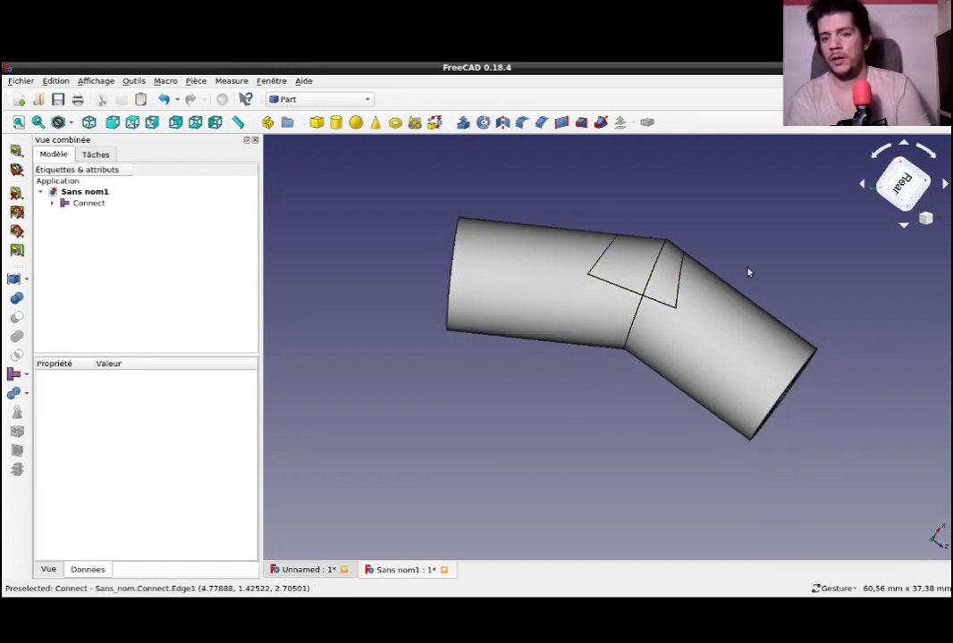
pyautogui.moveTo(749, 272)
pyautogui.mouseDown()
pyautogui.moveTo(609, 248)
pyautogui.moveTo(508, 274)
pyautogui.moveTo(461, 309)
pyautogui.moveTo(468, 276)
pyautogui.moveTo(485, 263)
pyautogui.moveTo(585, 304)
pyautogui.moveTo(649, 297)
pyautogui.moveTo(663, 325)
pyautogui.moveTo(564, 396)
pyautogui.moveTo(483, 407)
pyautogui.moveTo(446, 325)
pyautogui.moveTo(450, 273)
pyautogui.moveTo(485, 273)
pyautogui.mouseUp()
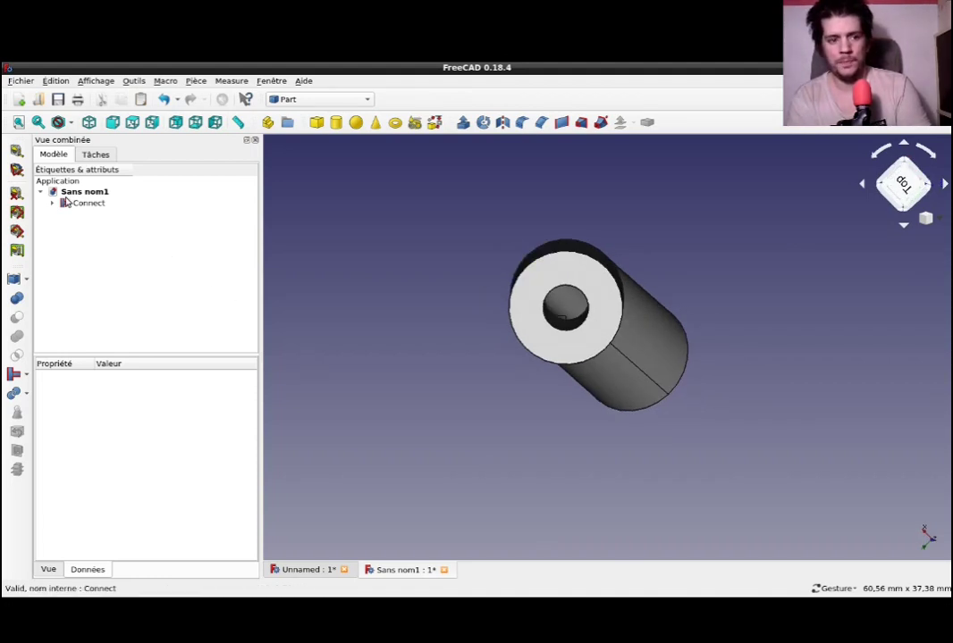
pyautogui.click(74, 204)
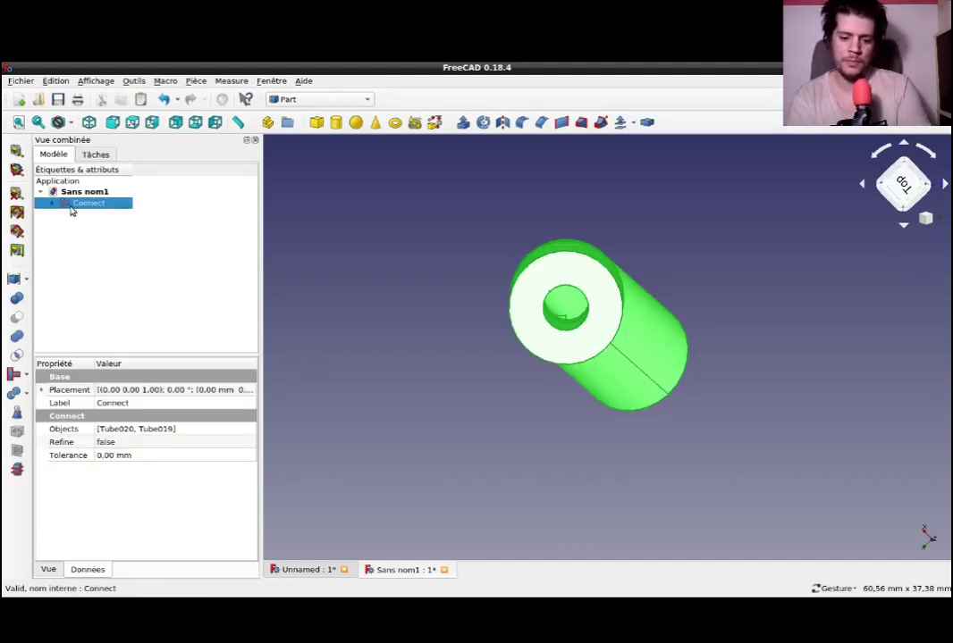
pyautogui.press('space')
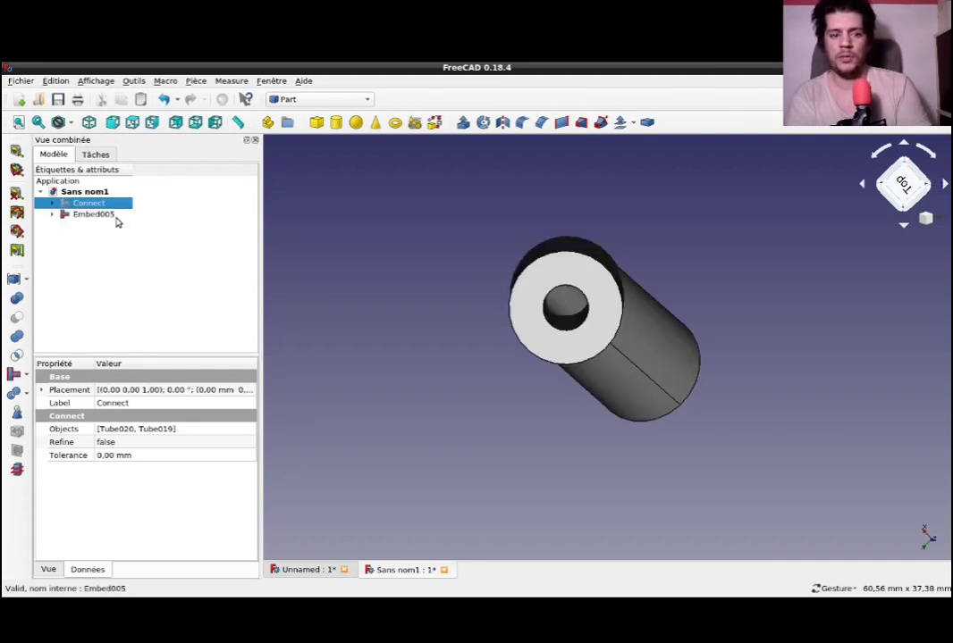
# Expand Embed005 and review the 20 mm base Tube022 and tool Tube021 properties
pyautogui.click(53, 215)
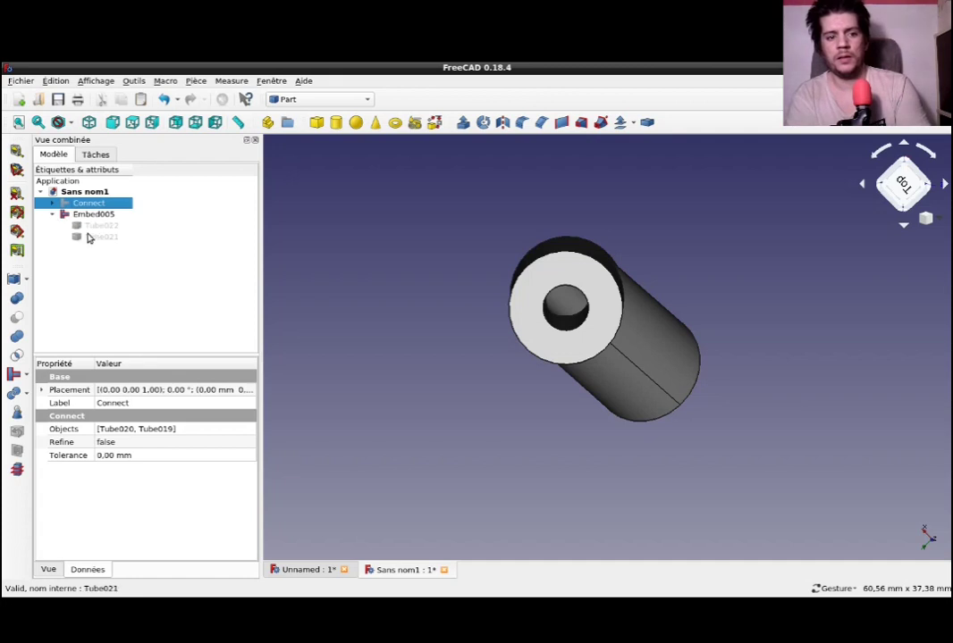
pyautogui.click(93, 228)
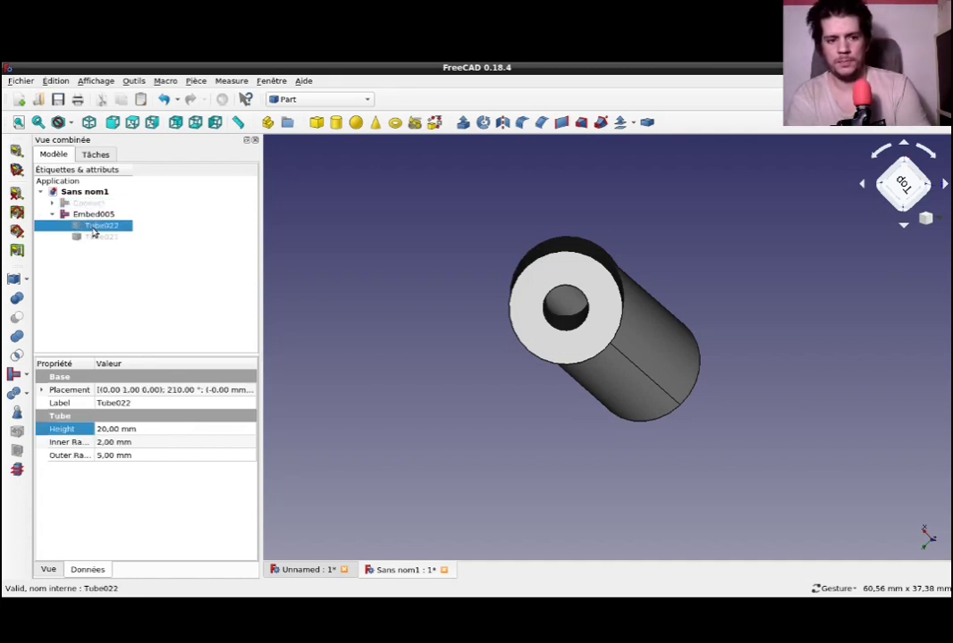
pyautogui.click(98, 239)
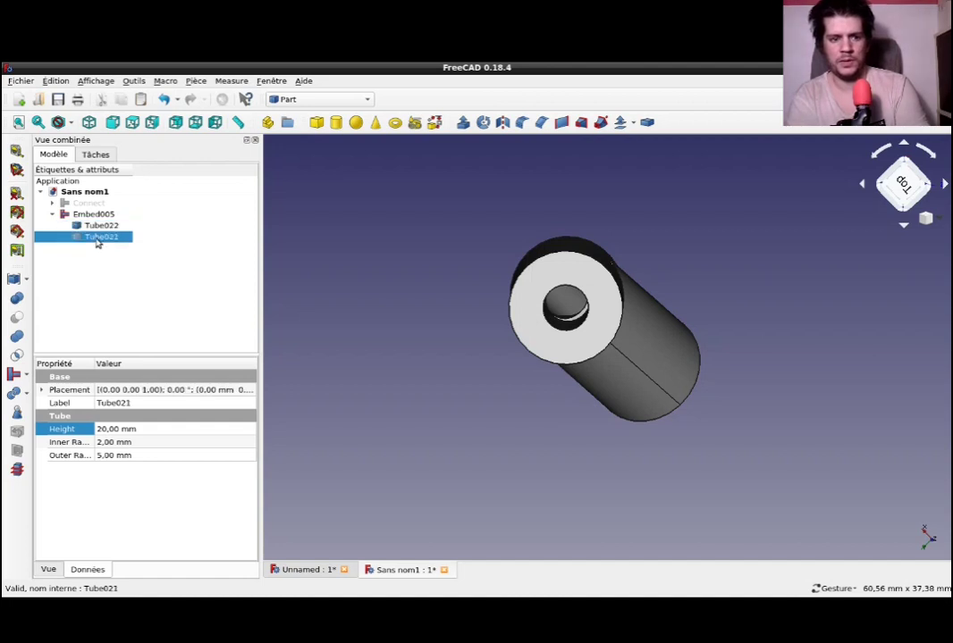
pyautogui.moveTo(391, 332); pyautogui.dragTo(455, 248)
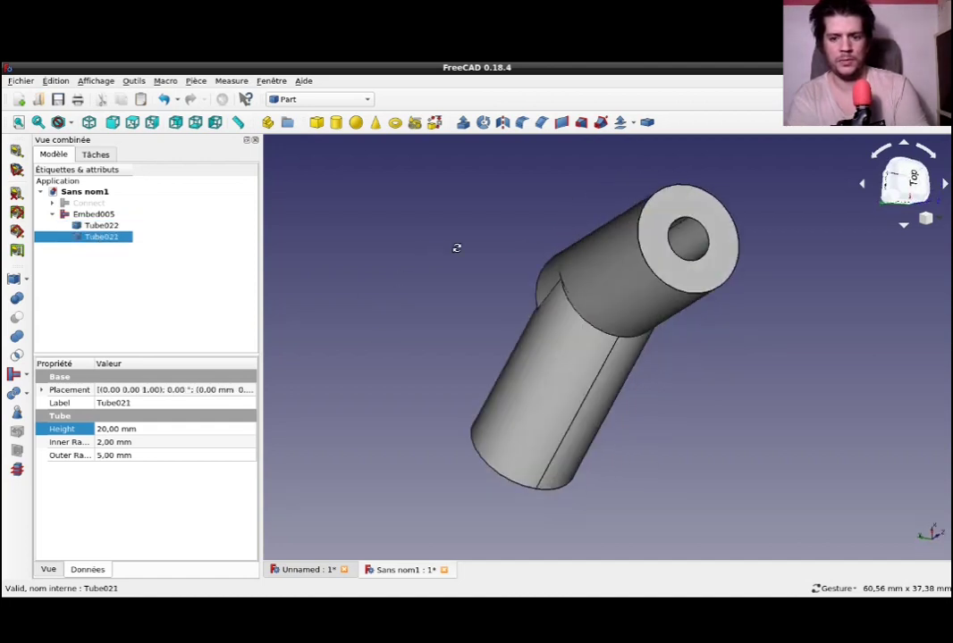
pyautogui.click(90, 215)
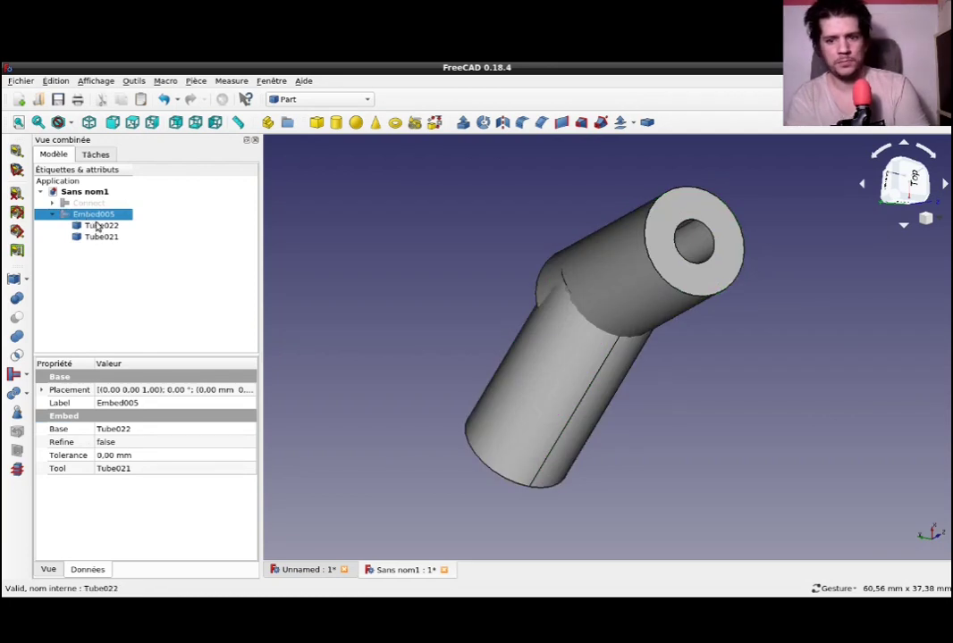
pyautogui.click(100, 227)
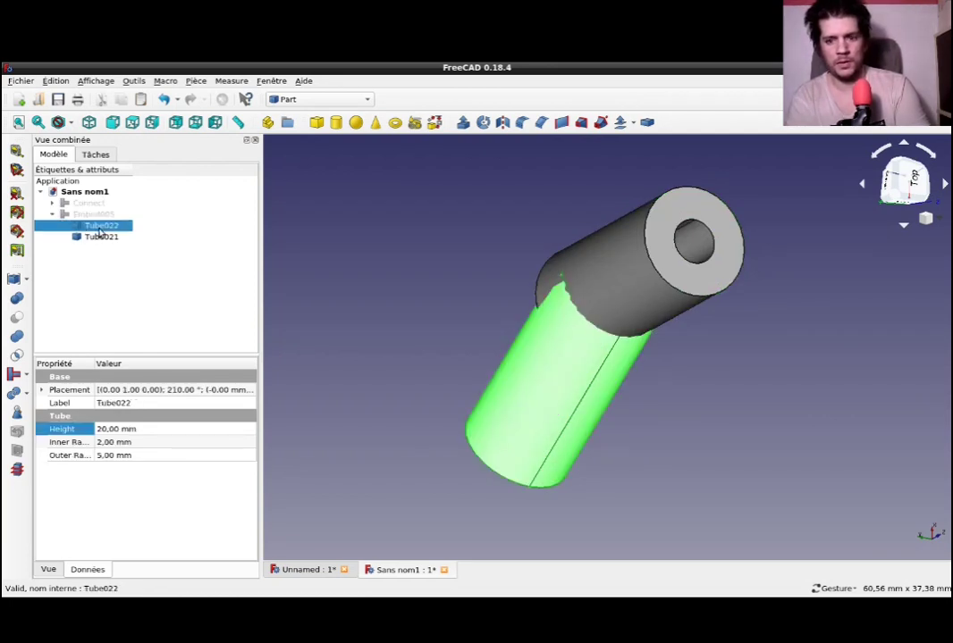
pyautogui.click(100, 237)
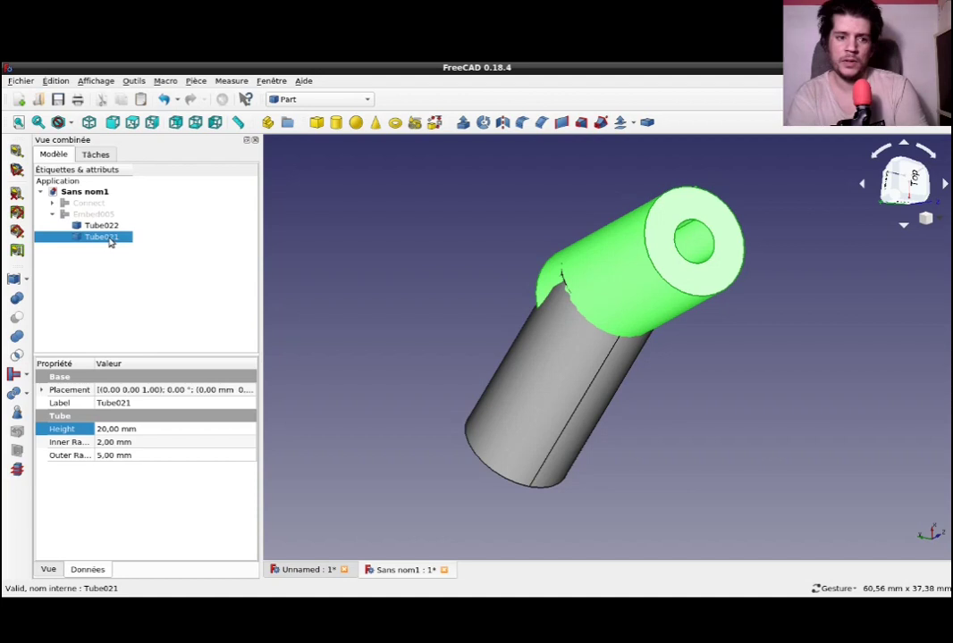
# Rotate Tube021 by -60° and shift it 4.50 mm along X and along Z
pyautogui.doubleClick(110, 241)
pyautogui.moveTo(498, 212)
pyautogui.mouseDown()
pyautogui.moveTo(558, 215)
pyautogui.moveTo(566, 237)
pyautogui.mouseUp()
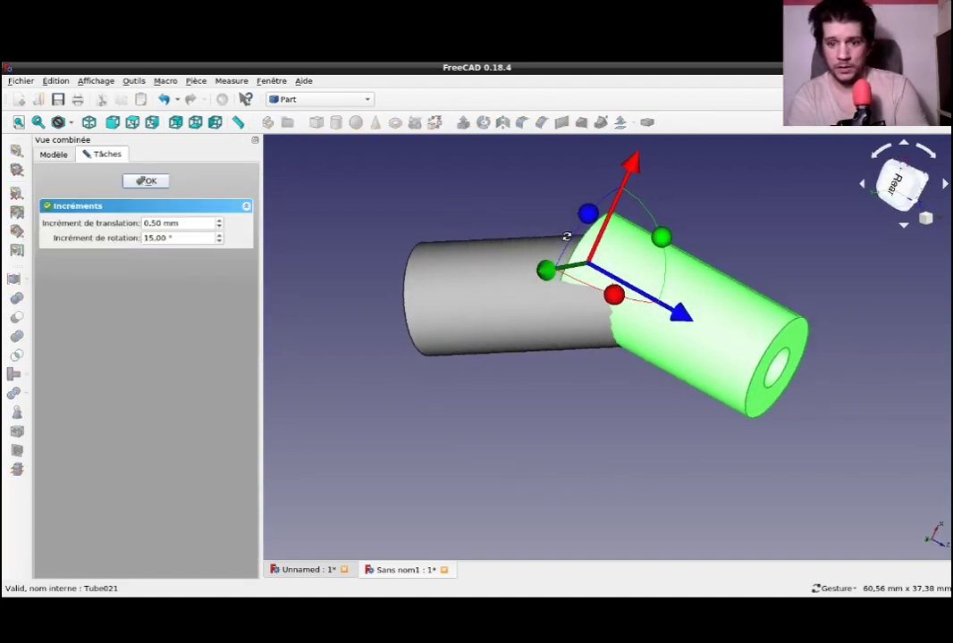
pyautogui.moveTo(668, 240)
pyautogui.mouseDown()
pyautogui.moveTo(680, 287)
pyautogui.moveTo(635, 319)
pyautogui.mouseUp()
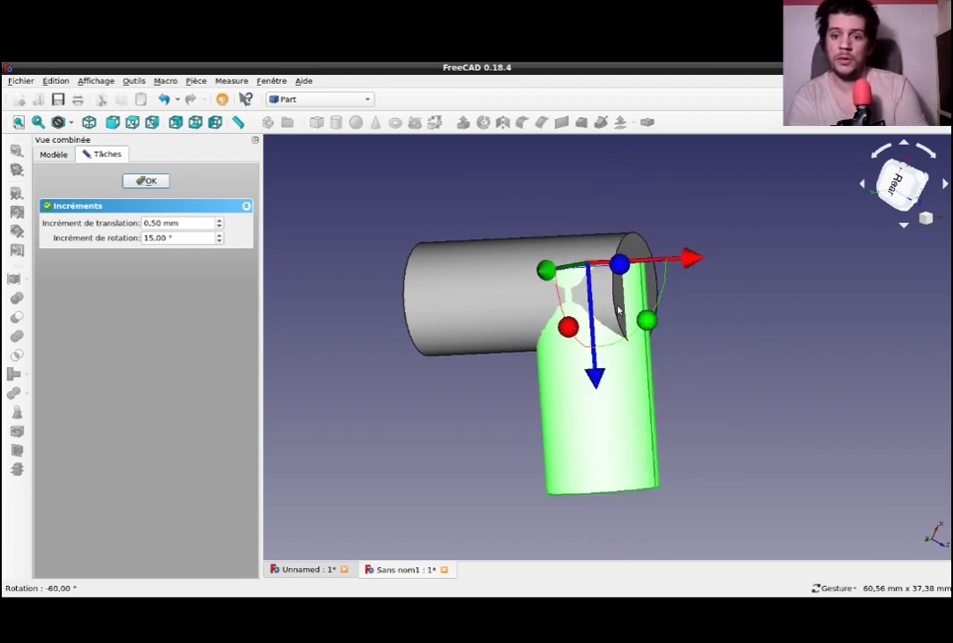
pyautogui.moveTo(689, 261); pyautogui.dragTo(644, 261)
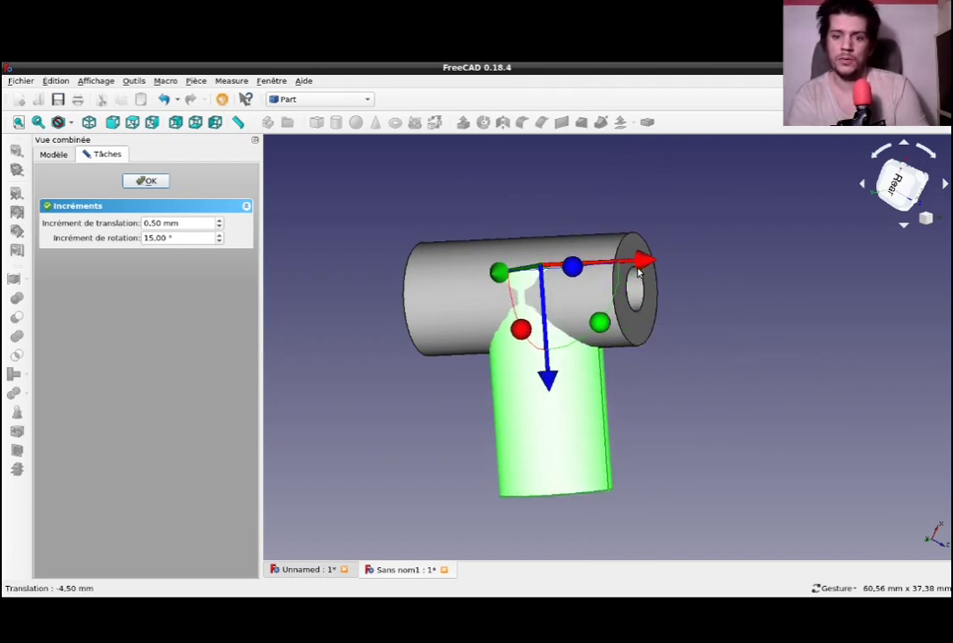
pyautogui.moveTo(690, 340)
pyautogui.mouseDown()
pyautogui.moveTo(389, 407)
pyautogui.moveTo(449, 387)
pyautogui.moveTo(439, 392)
pyautogui.mouseUp()
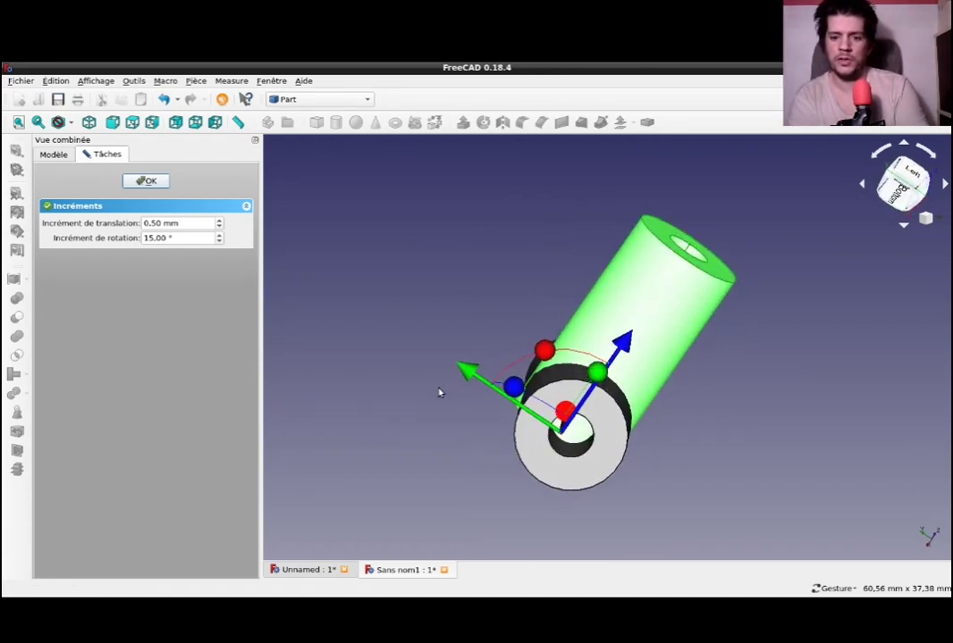
pyautogui.moveTo(628, 344); pyautogui.dragTo(630, 331)
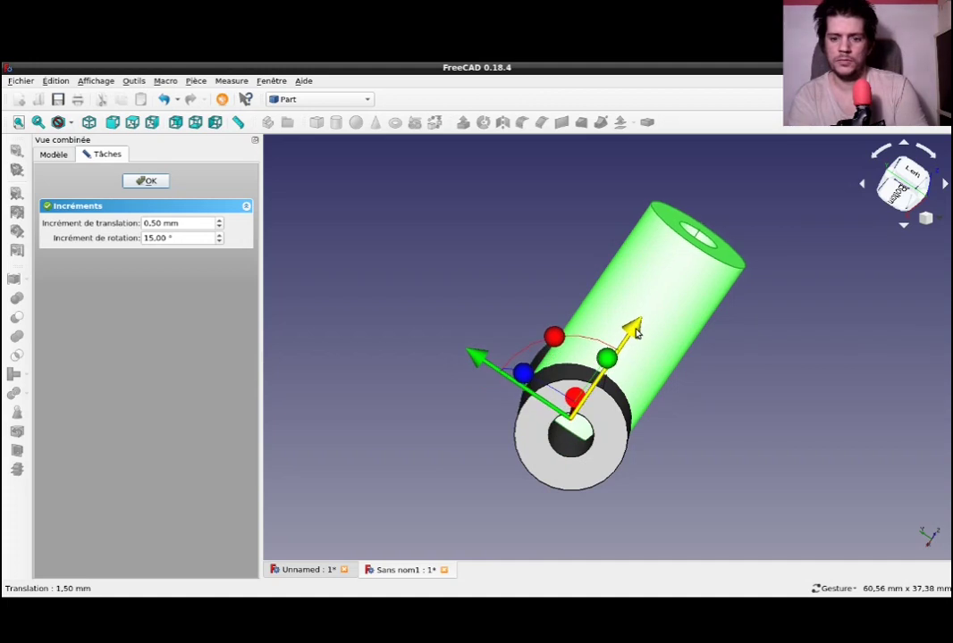
pyautogui.moveTo(683, 427)
pyautogui.mouseDown()
pyautogui.moveTo(683, 380)
pyautogui.moveTo(685, 408)
pyautogui.moveTo(696, 407)
pyautogui.mouseUp()
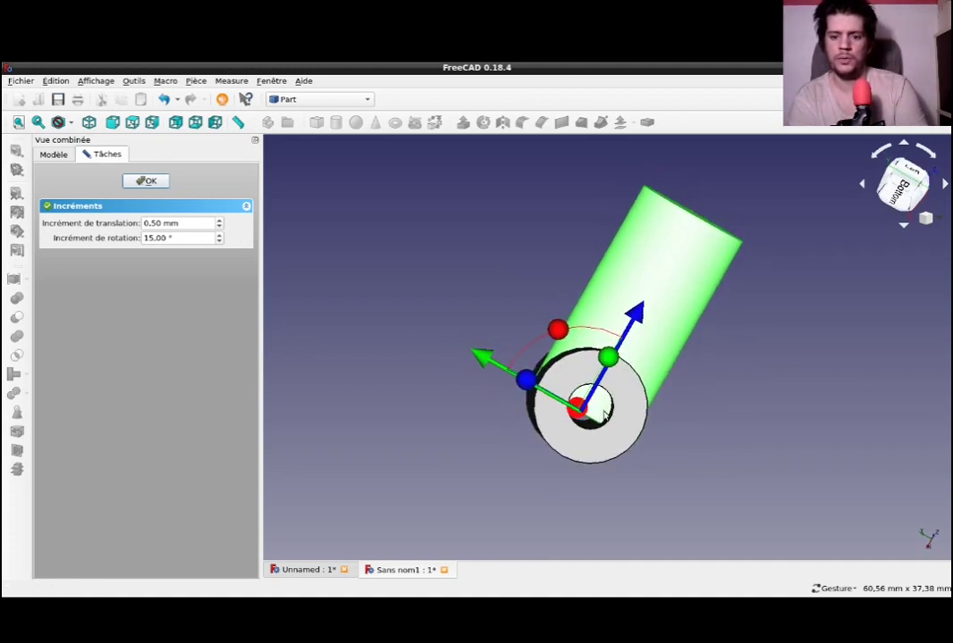
pyautogui.click(149, 184)
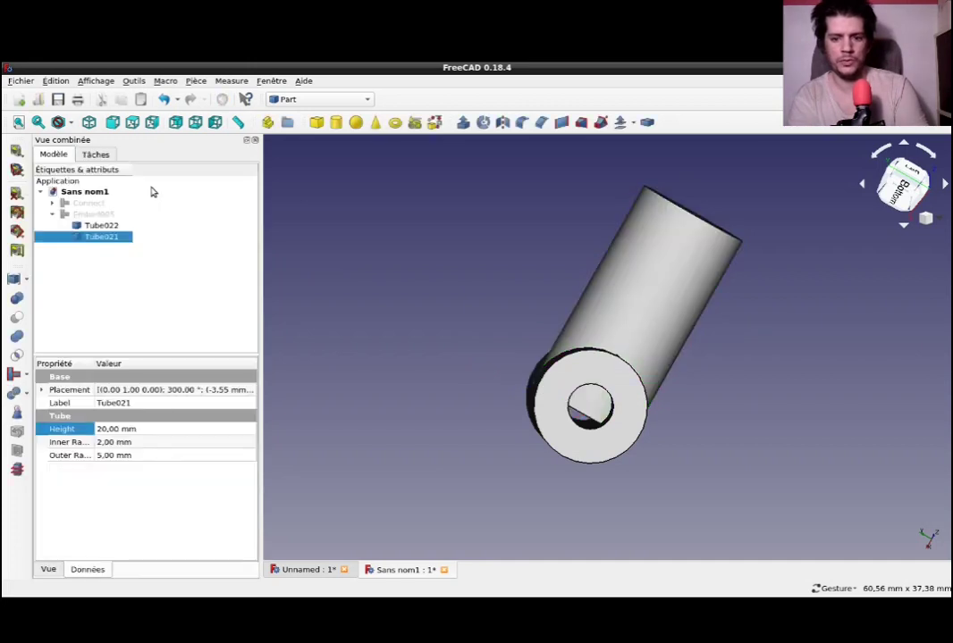
# Hide Tube022 and Tube021 and show the Embed005 junction
pyautogui.moveTo(421, 242)
pyautogui.mouseDown()
pyautogui.moveTo(593, 299)
pyautogui.moveTo(498, 359)
pyautogui.moveTo(468, 419)
pyautogui.moveTo(551, 395)
pyautogui.mouseUp()
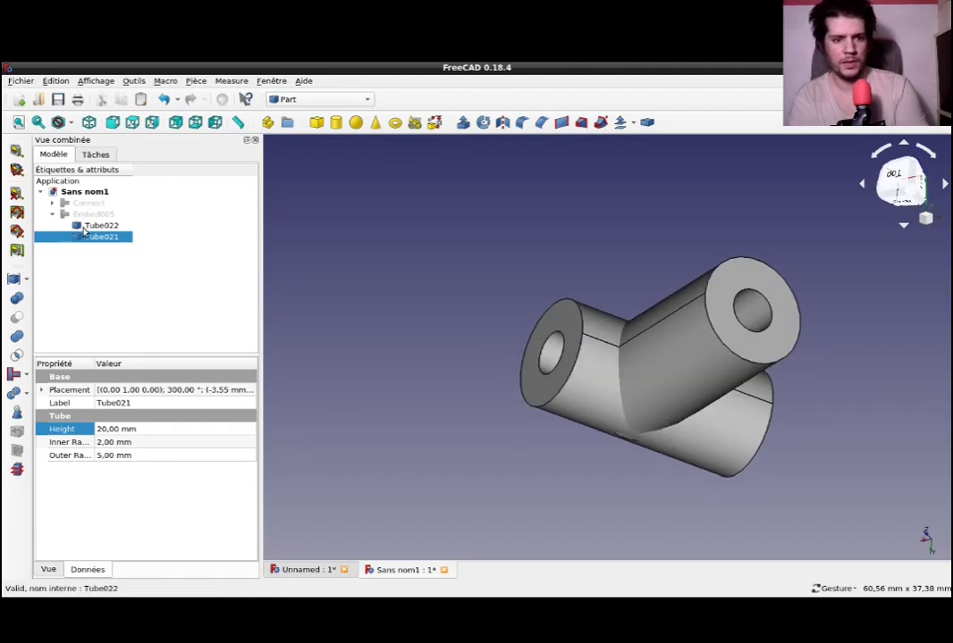
pyautogui.click(83, 228)
pyautogui.press('space')
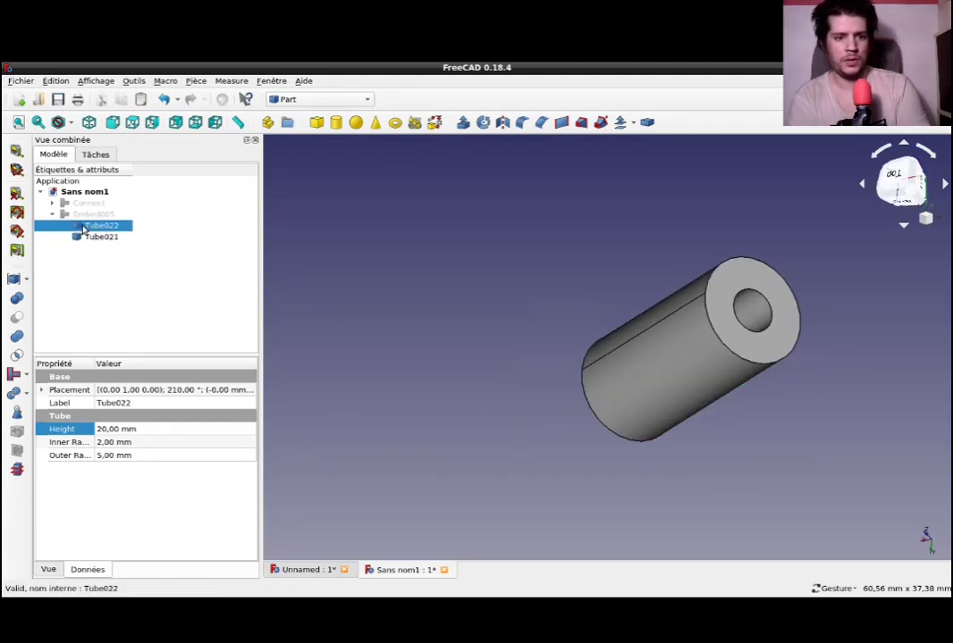
pyautogui.click(90, 236)
pyautogui.press('space')
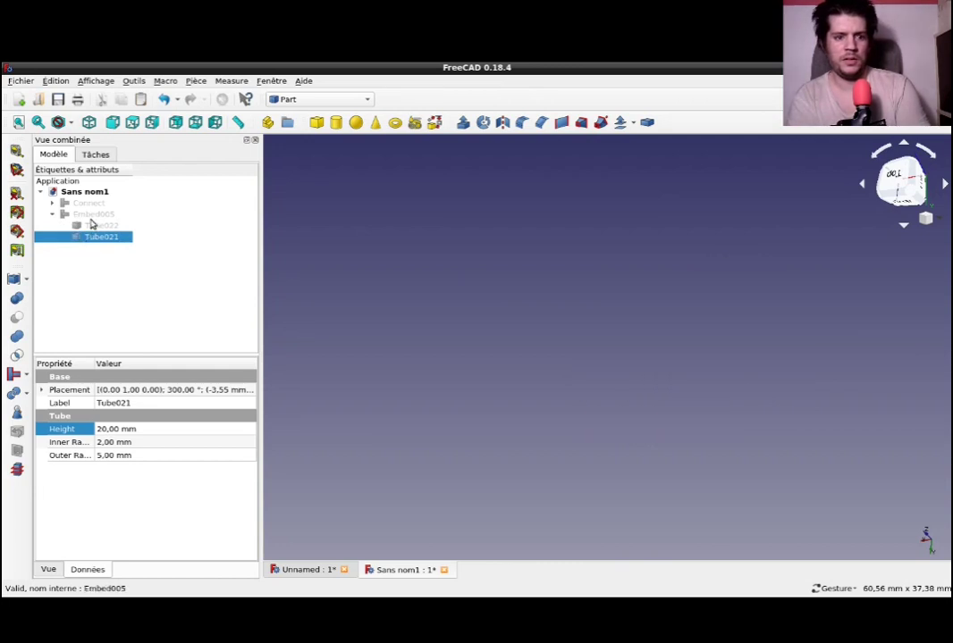
pyautogui.click(91, 217)
pyautogui.press('space')
# Orbit around Embed005 to examine its end holes and T shape
pyautogui.moveTo(417, 278)
pyautogui.mouseDown()
pyautogui.moveTo(528, 319)
pyautogui.moveTo(466, 326)
pyautogui.moveTo(436, 341)
pyautogui.mouseUp()
pyautogui.moveTo(814, 396); pyautogui.dragTo(706, 414)
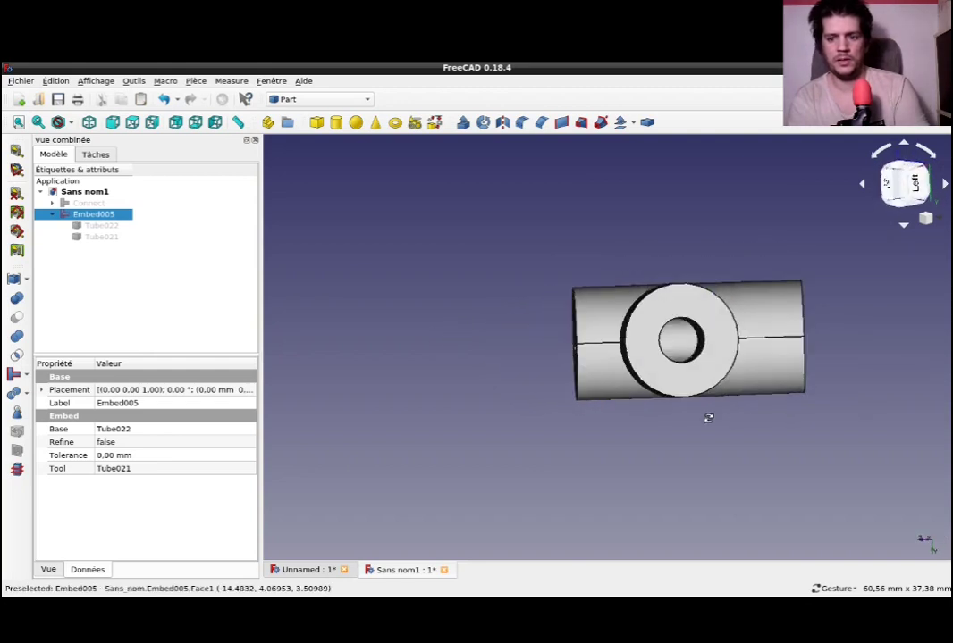
pyautogui.click(678, 341)
pyautogui.moveTo(863, 357); pyautogui.dragTo(826, 362)
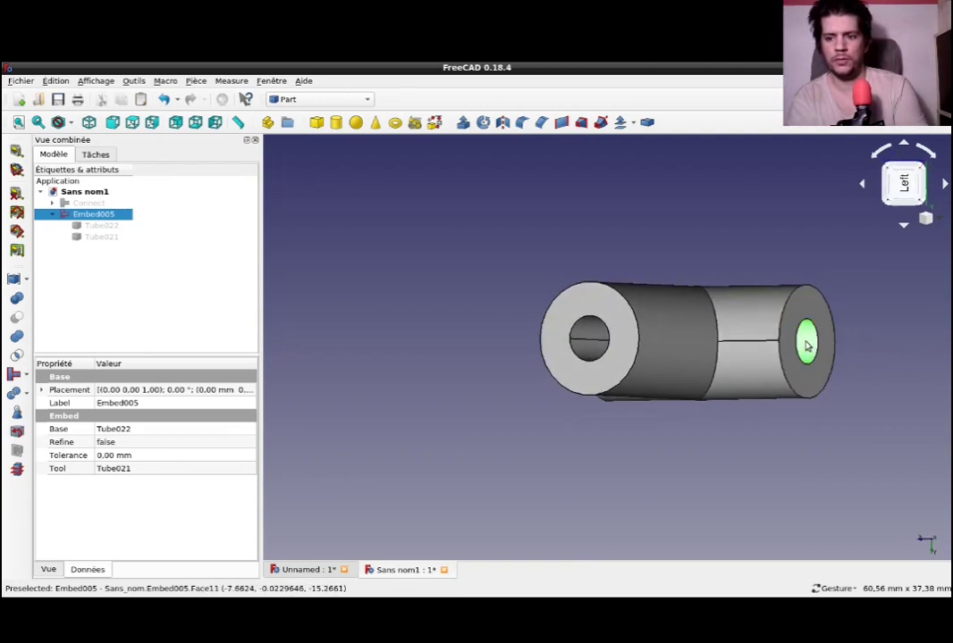
pyautogui.moveTo(533, 450)
pyautogui.mouseDown()
pyautogui.moveTo(720, 424)
pyautogui.moveTo(727, 389)
pyautogui.mouseUp()
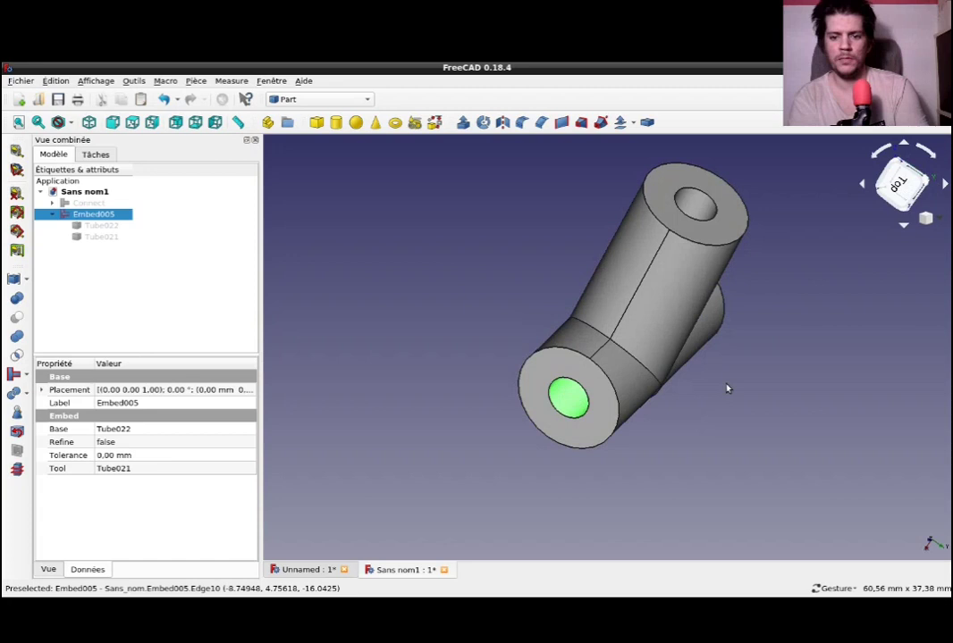
pyautogui.moveTo(732, 465)
pyautogui.mouseDown()
pyautogui.moveTo(672, 399)
pyautogui.moveTo(616, 396)
pyautogui.mouseUp()
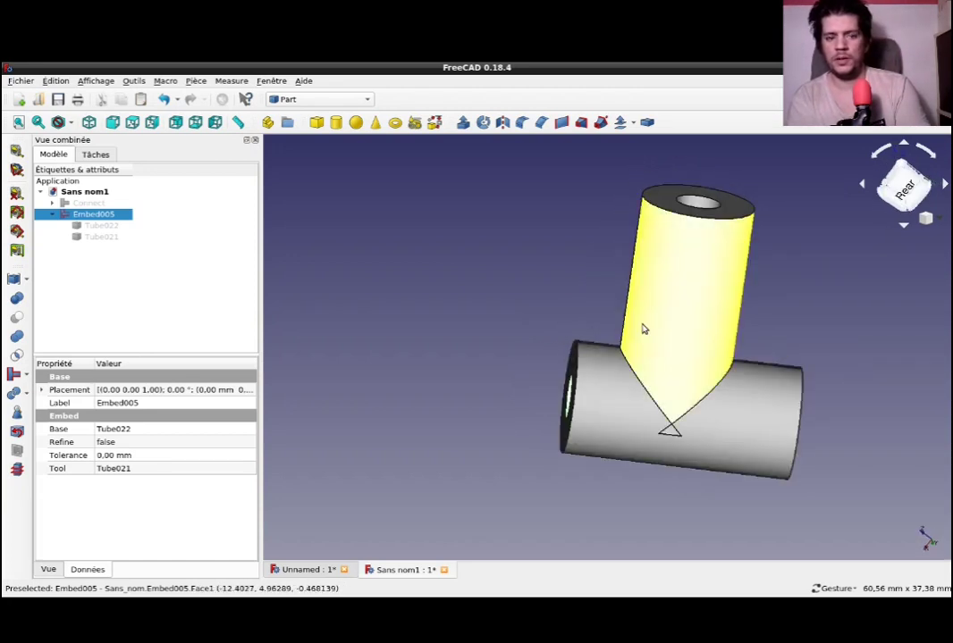
# Check the 34×10×45 mm Cube and show it over the junction in Sans nom1
pyautogui.click(307, 566)
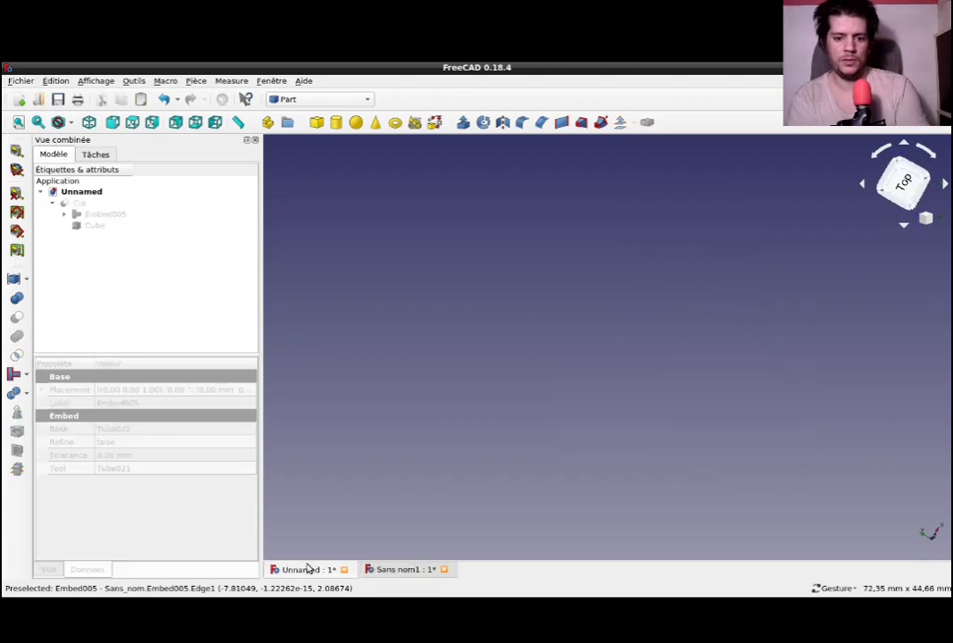
pyautogui.click(86, 226)
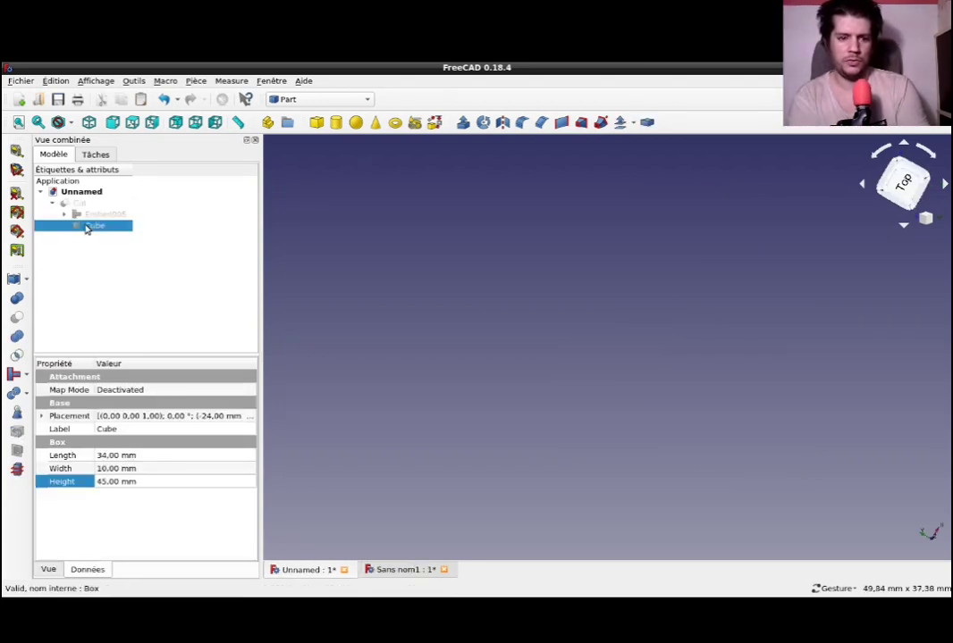
pyautogui.click(406, 569)
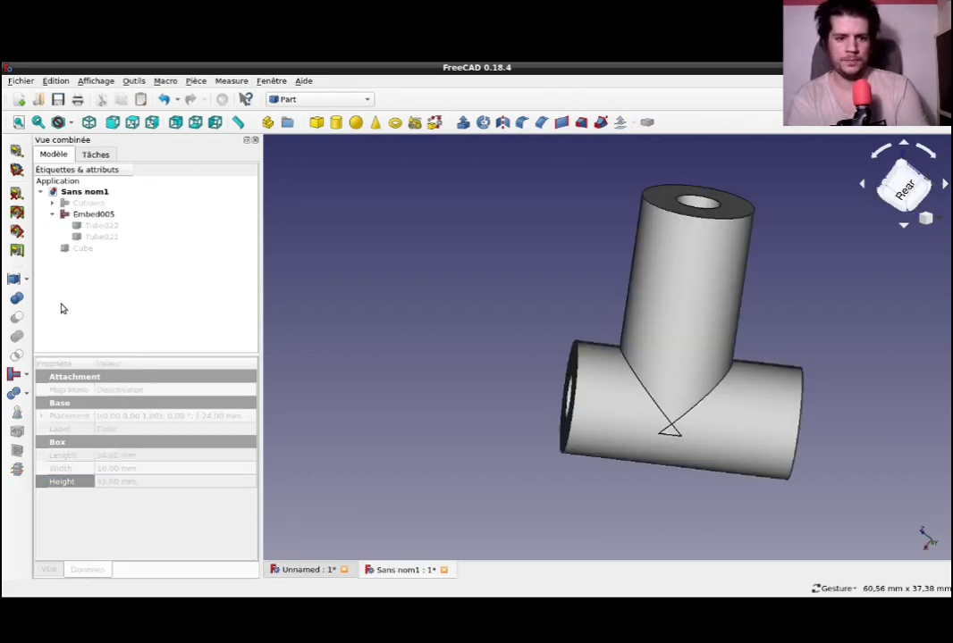
pyautogui.click(78, 252)
pyautogui.press('space')
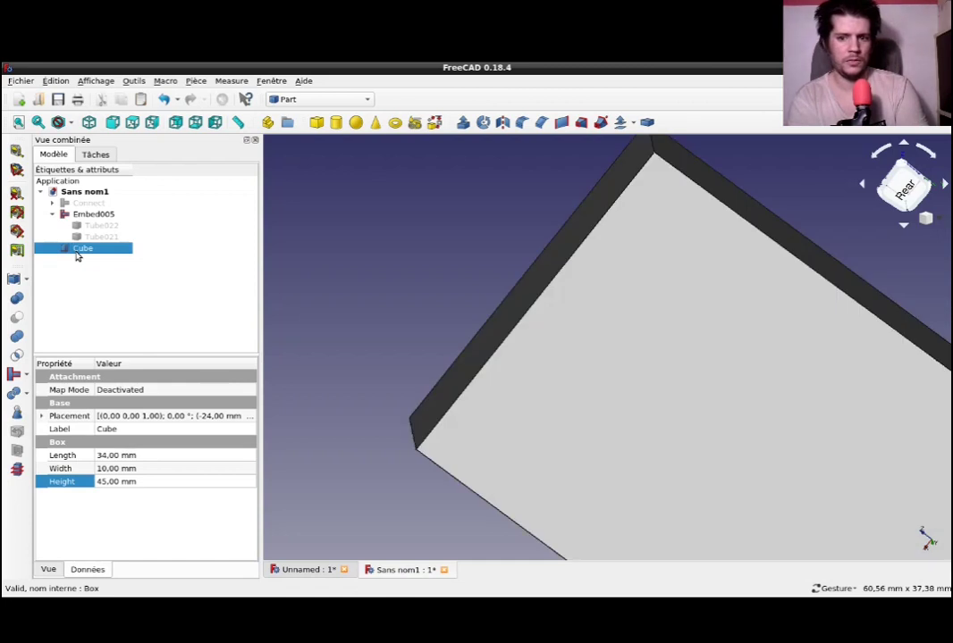
pyautogui.moveTo(349, 274)
pyautogui.mouseDown()
pyautogui.moveTo(483, 342)
pyautogui.moveTo(526, 346)
pyautogui.mouseUp()
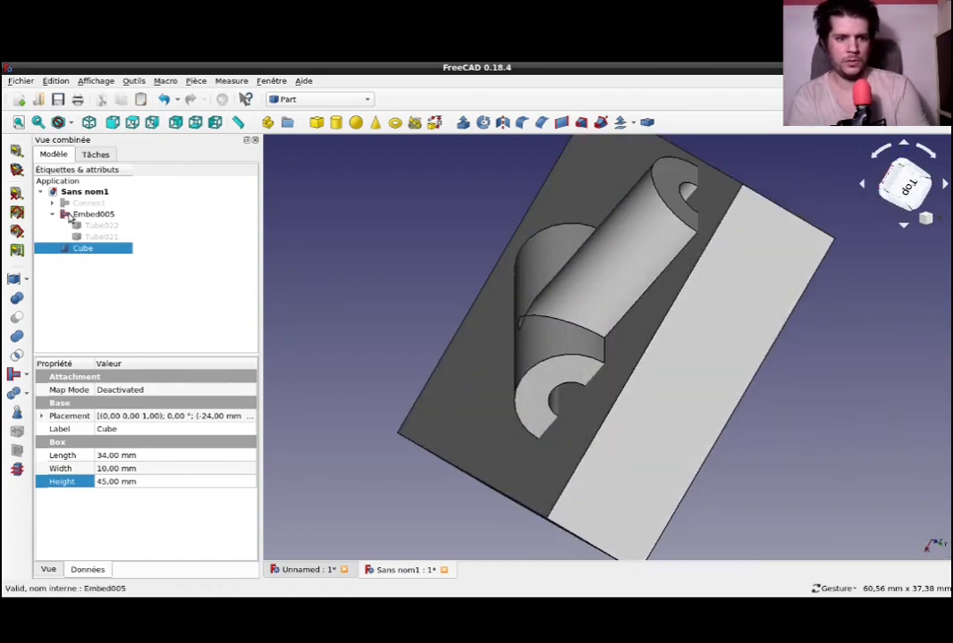
# Cut the Cube from Embed005 to slice the junction lengthwise
pyautogui.click(69, 217)
pyautogui.keyDown('ctrl'); pyautogui.click(70, 249); pyautogui.keyUp('ctrl')
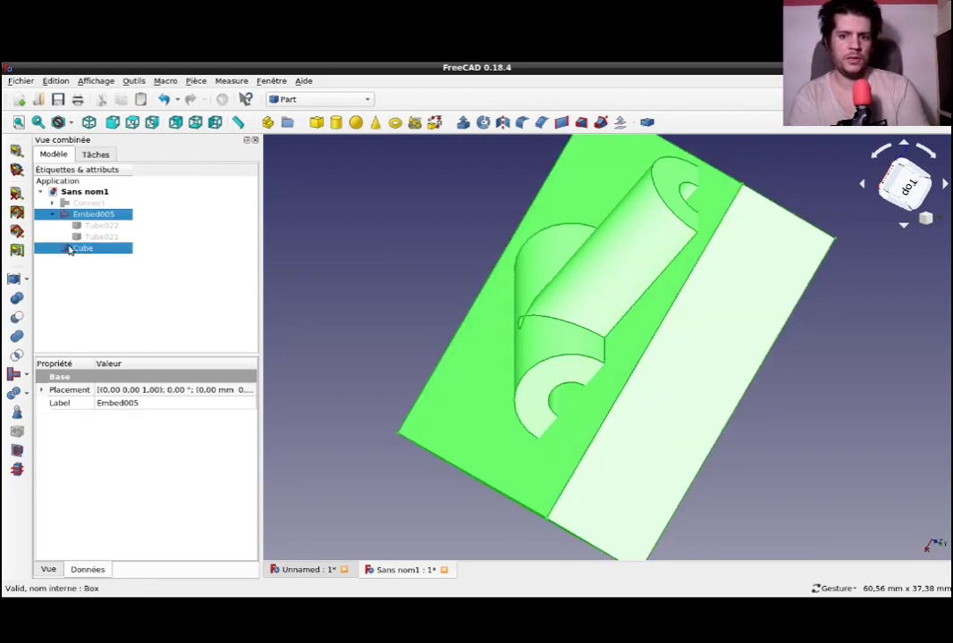
pyautogui.click(14, 277)
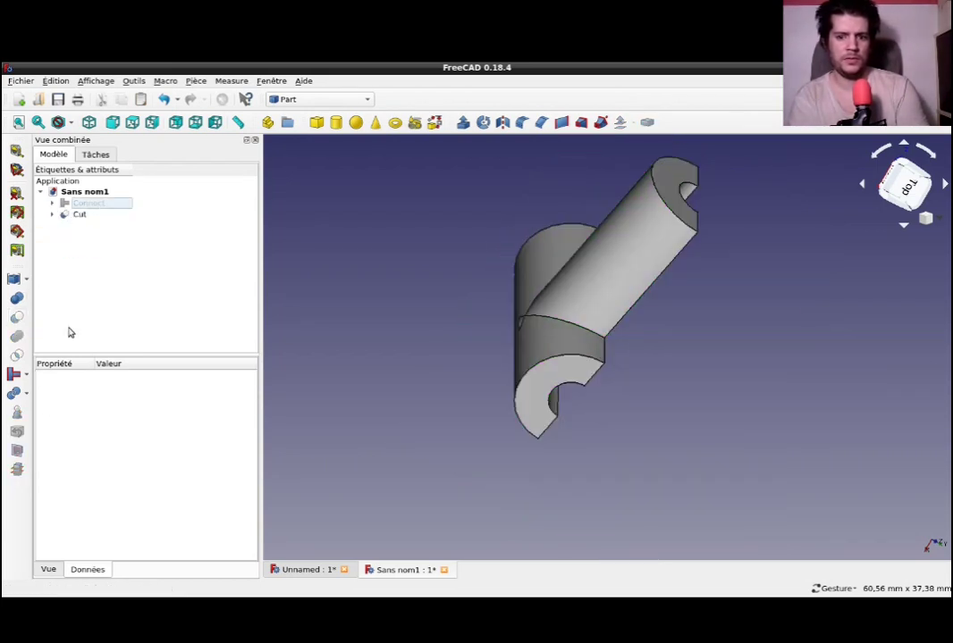
pyautogui.moveTo(664, 393); pyautogui.dragTo(499, 325)
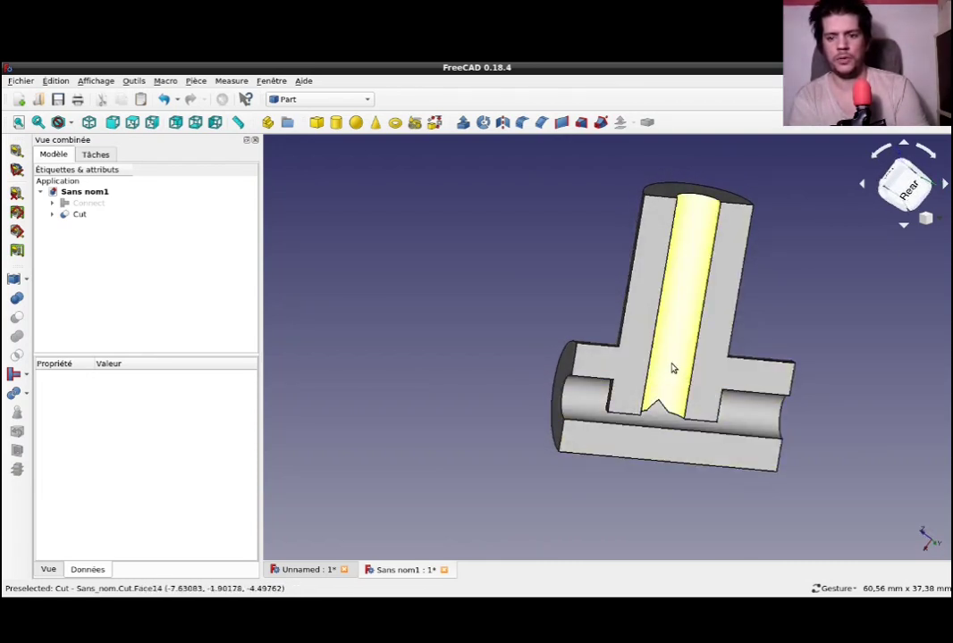
pyautogui.moveTo(755, 517); pyautogui.dragTo(676, 472)
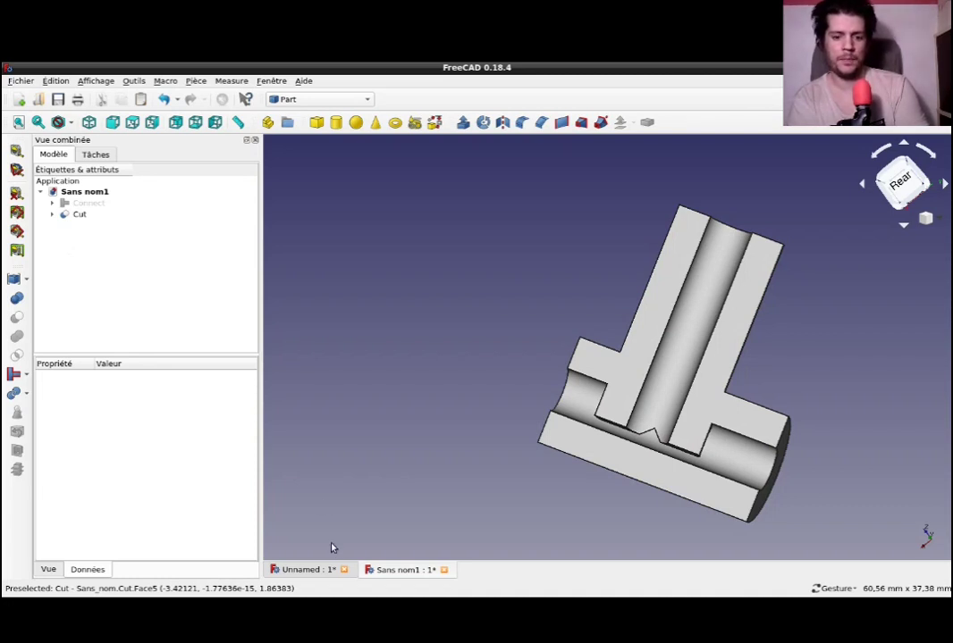
# Copy Embed005 with its dependent tubes from the Unnamed document
pyautogui.click(304, 570)
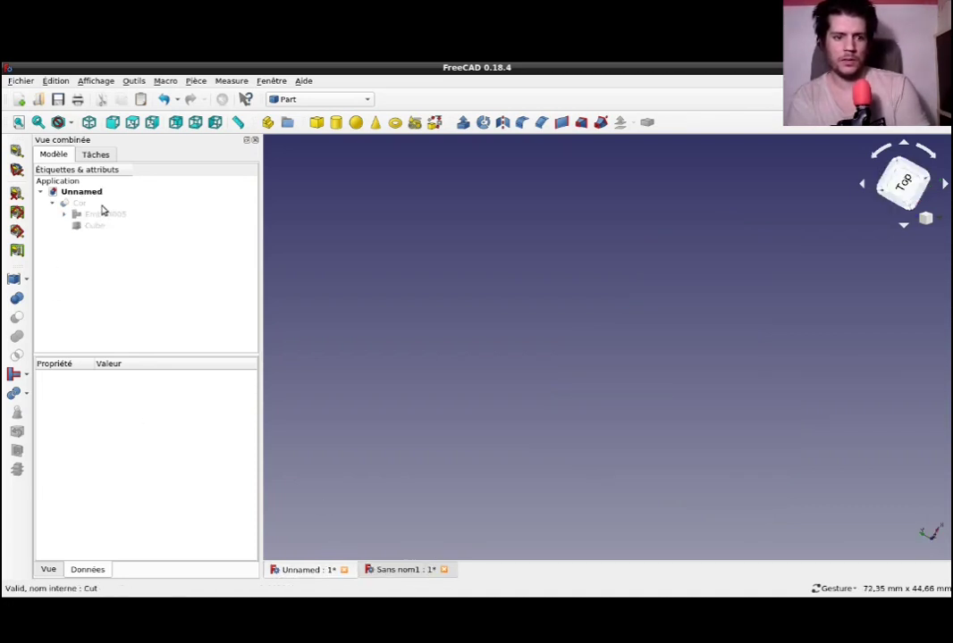
pyautogui.click(102, 215)
pyautogui.hotkey('ctrl', 'c')
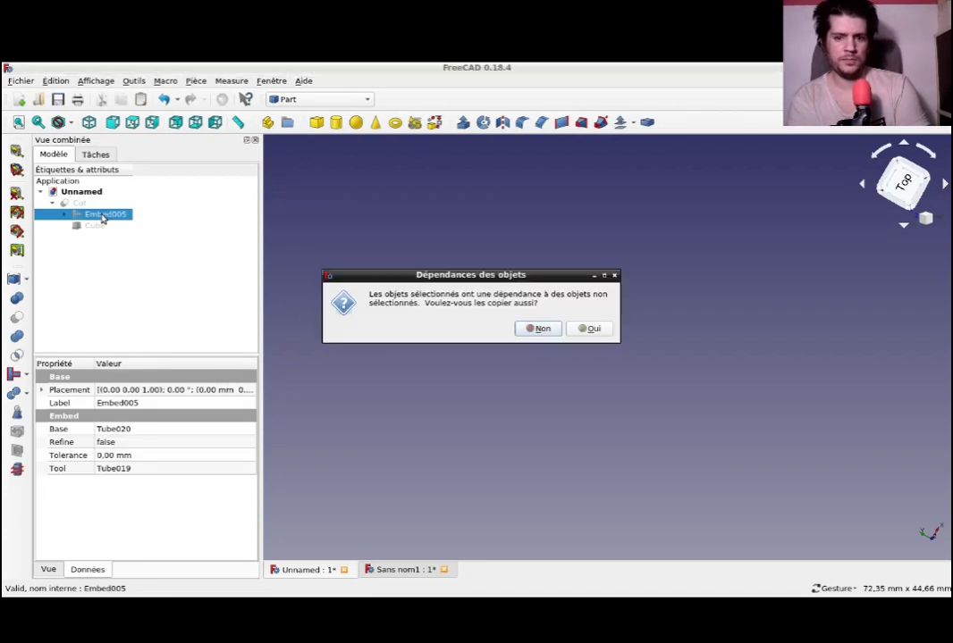
pyautogui.press('Tab')
pyautogui.press('Return')
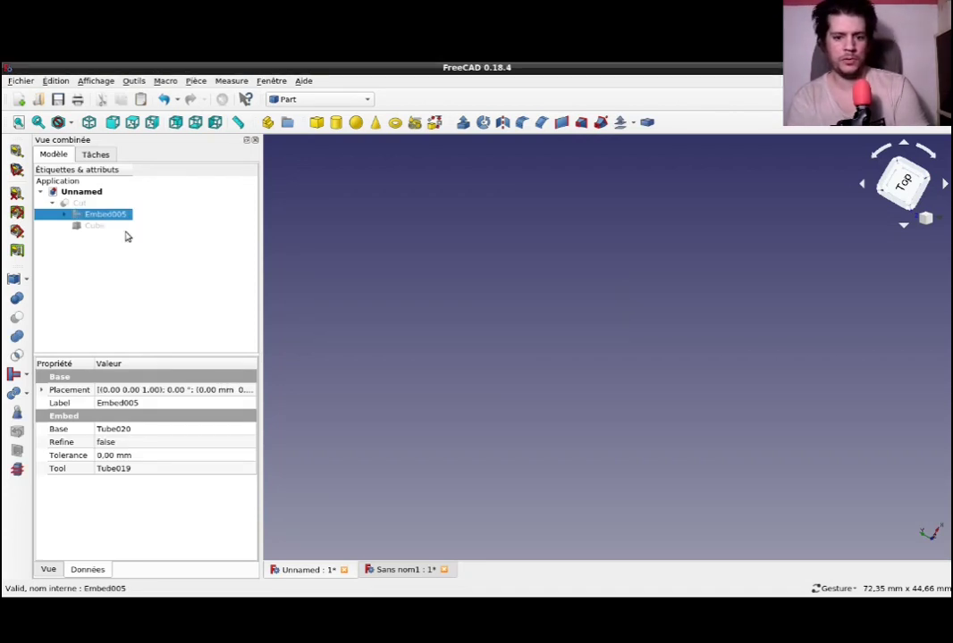
# Hide the Cut in Sans nom1 and paste the junction there as Embed006
pyautogui.click(394, 571)
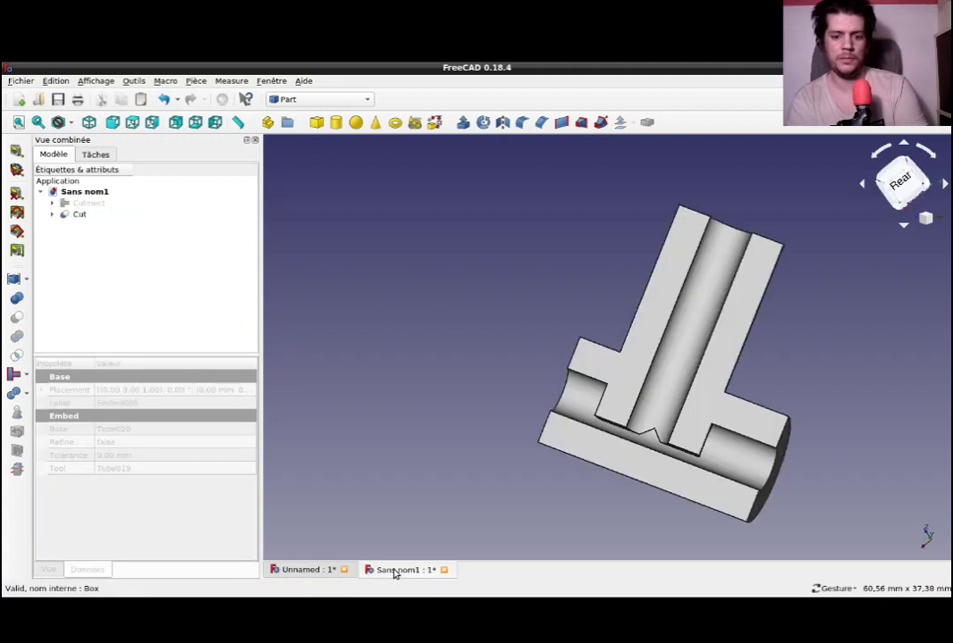
pyautogui.click(67, 214)
pyautogui.press('space')
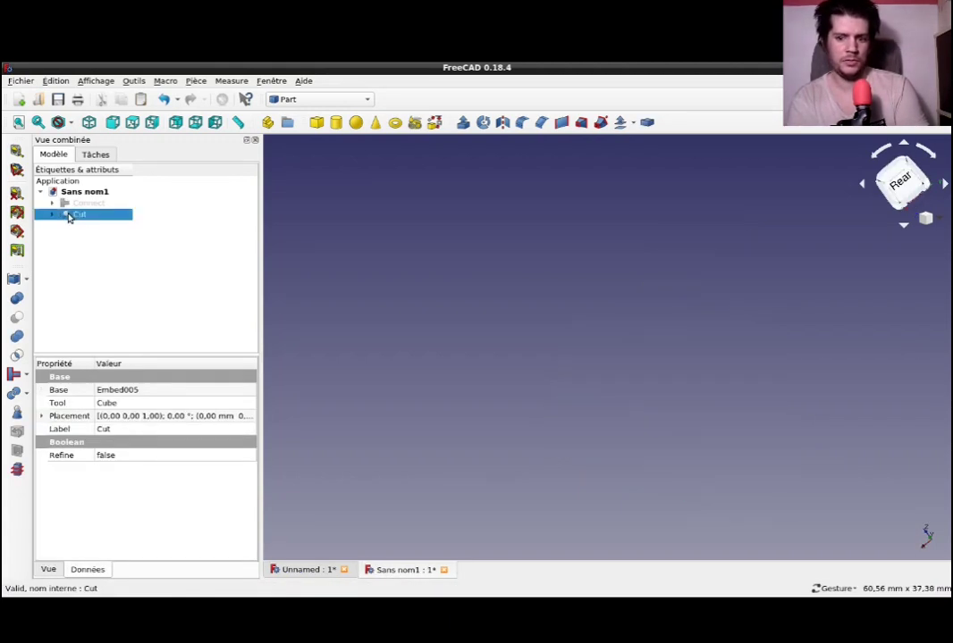
pyautogui.press('Right')
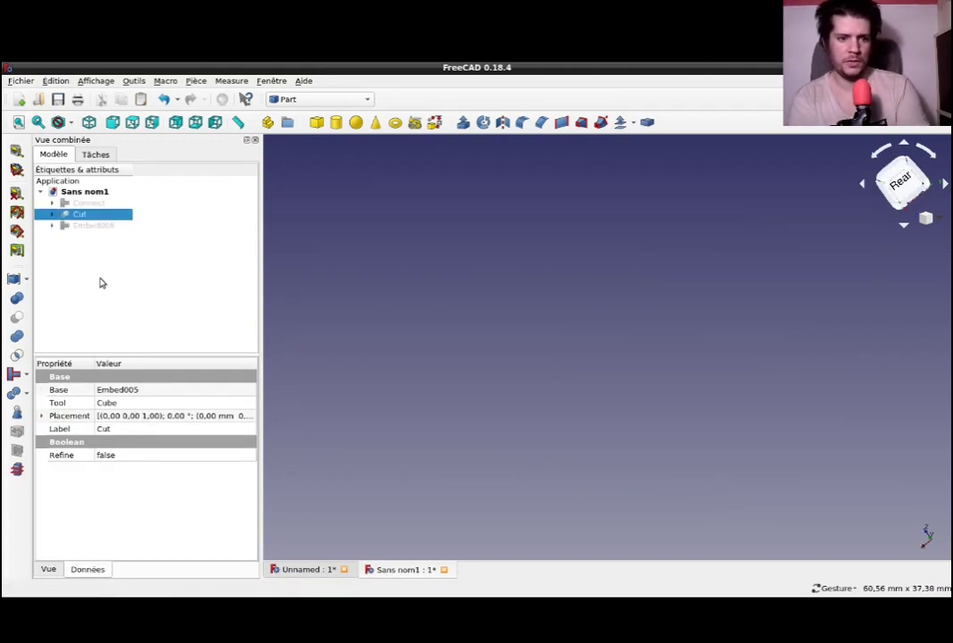
pyautogui.click(83, 228)
pyautogui.press('space')
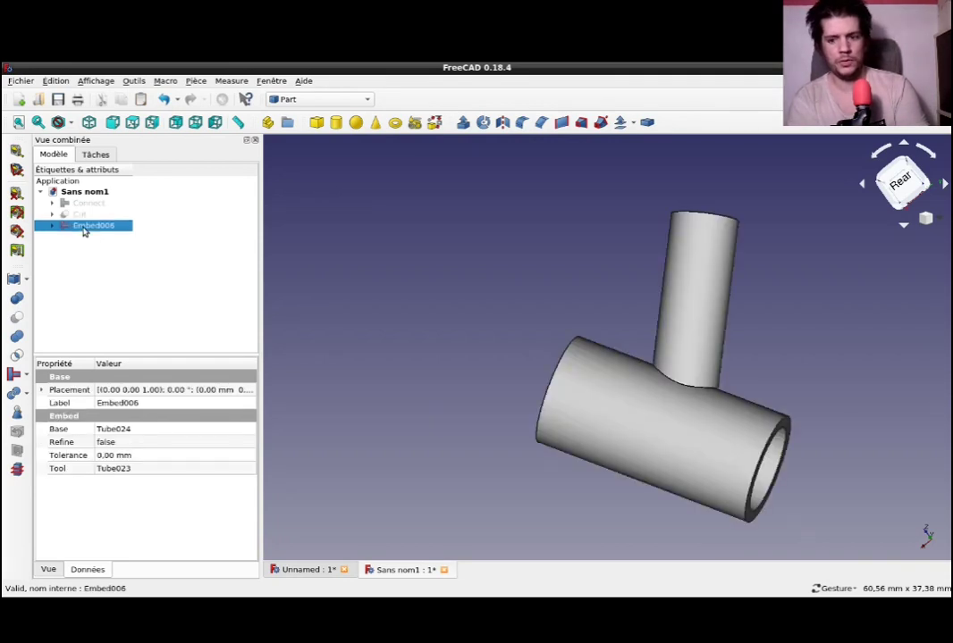
pyautogui.moveTo(437, 283)
pyautogui.mouseDown()
pyautogui.moveTo(657, 332)
pyautogui.moveTo(602, 374)
pyautogui.moveTo(558, 444)
pyautogui.moveTo(532, 398)
pyautogui.mouseUp()
# Duplicate the cutting box as Cube001 and display it against the tubes
pyautogui.click(53, 215)
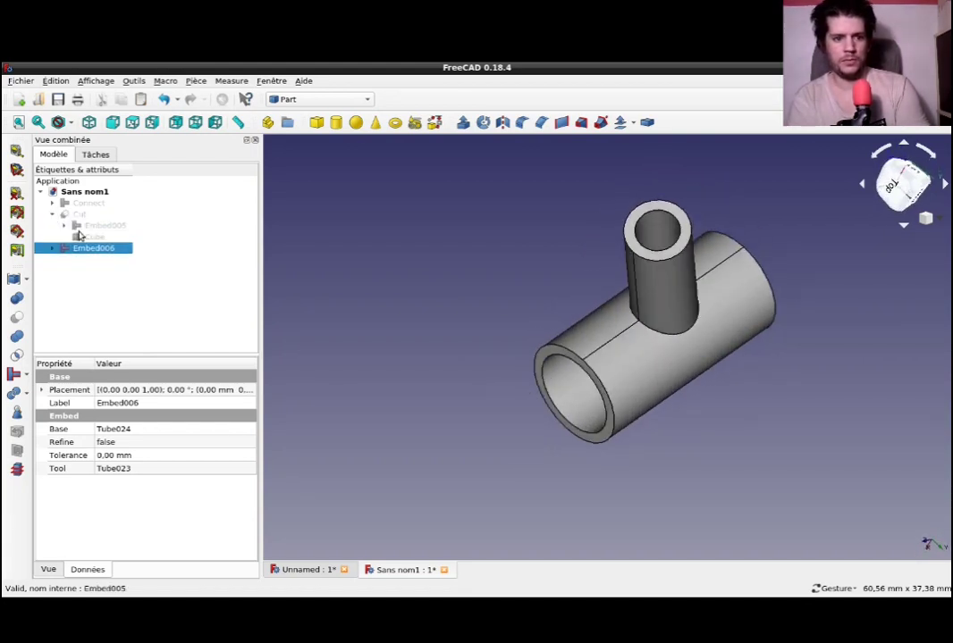
pyautogui.click(91, 238)
pyautogui.hotkey('ctrl', 'c')
pyautogui.hotkey('ctrl', 'v')
pyautogui.click(85, 260)
pyautogui.press('space')
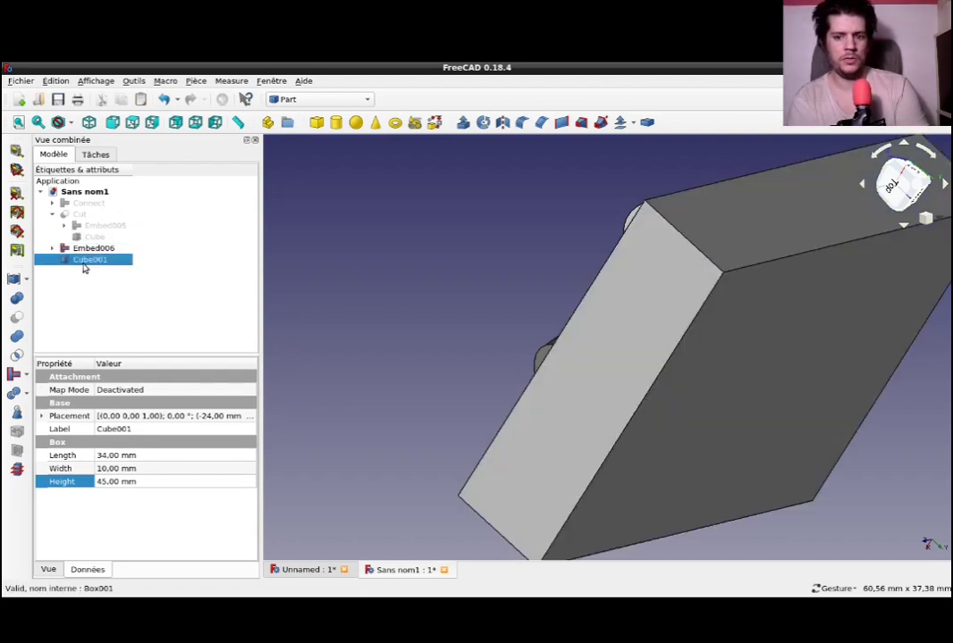
pyautogui.moveTo(393, 247); pyautogui.dragTo(485, 293)
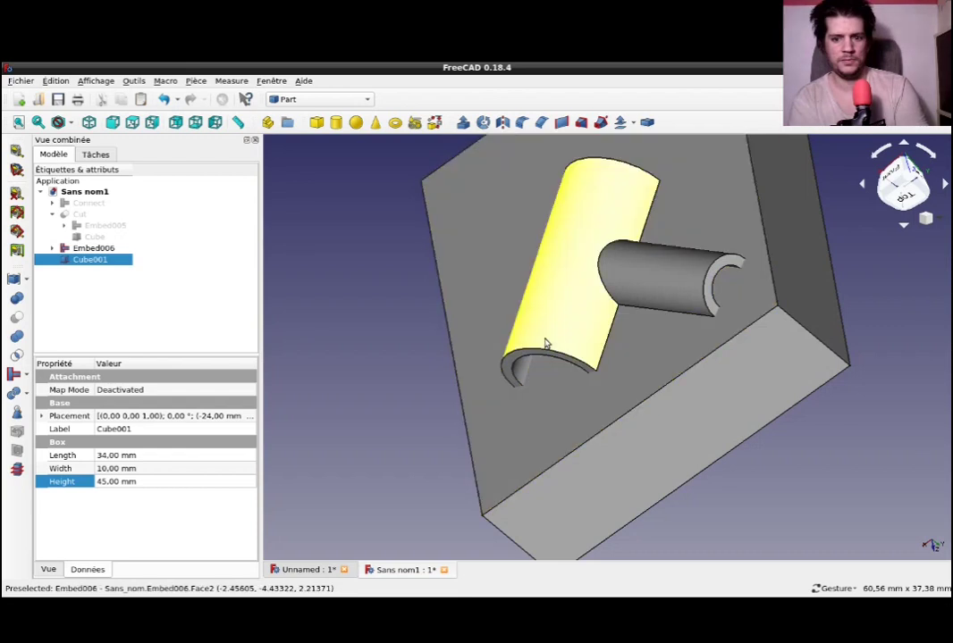
# Cut Cube001 from Embed006 to create Cut001, exposing the interior passages
pyautogui.click(80, 248)
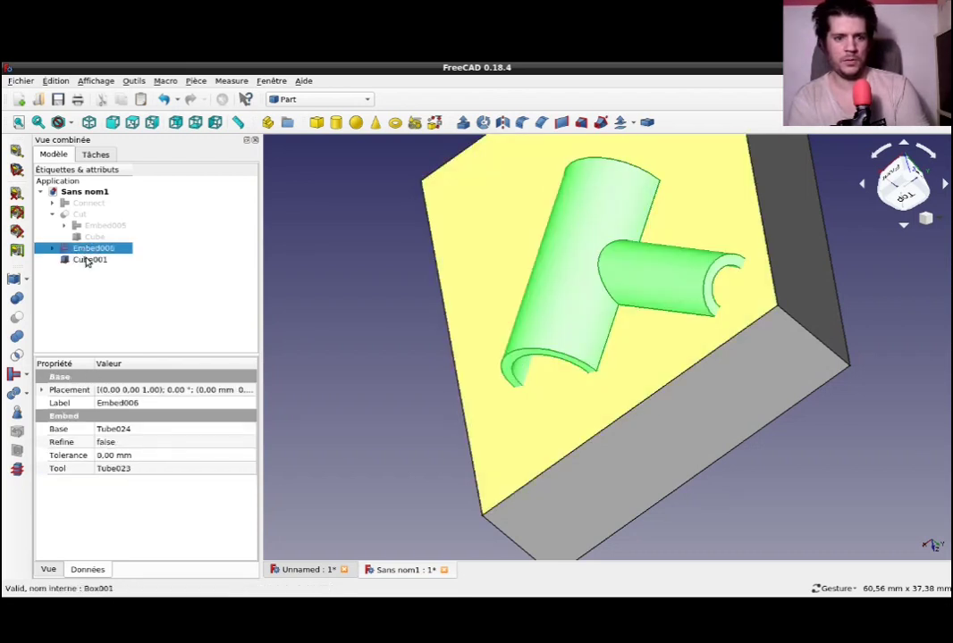
pyautogui.keyDown('ctrl'); pyautogui.click(87, 260); pyautogui.keyUp('ctrl')
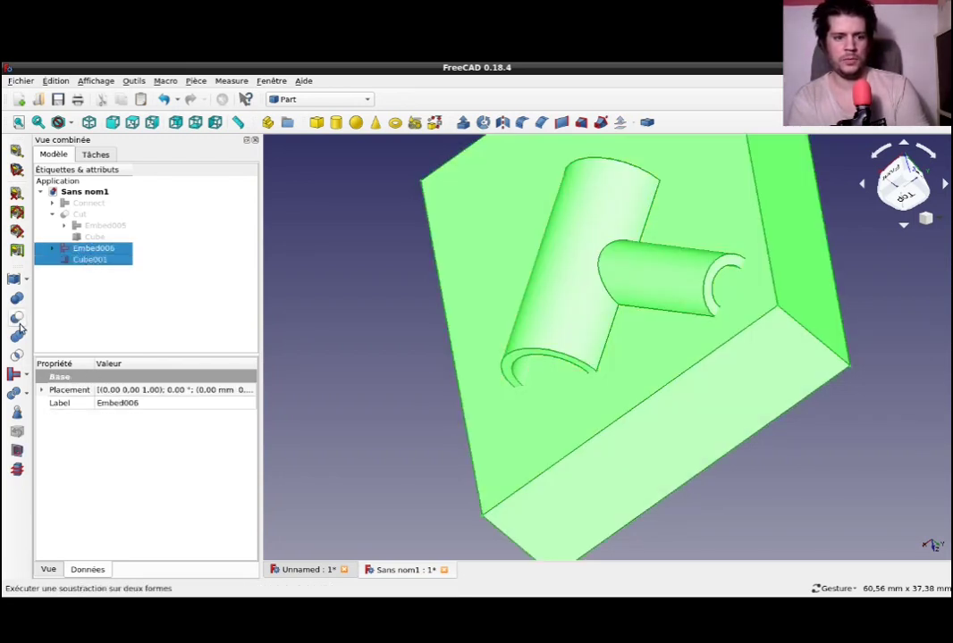
pyautogui.click(14, 277)
pyautogui.moveTo(757, 386)
pyautogui.mouseDown()
pyautogui.moveTo(502, 276)
pyautogui.moveTo(511, 282)
pyautogui.mouseUp()
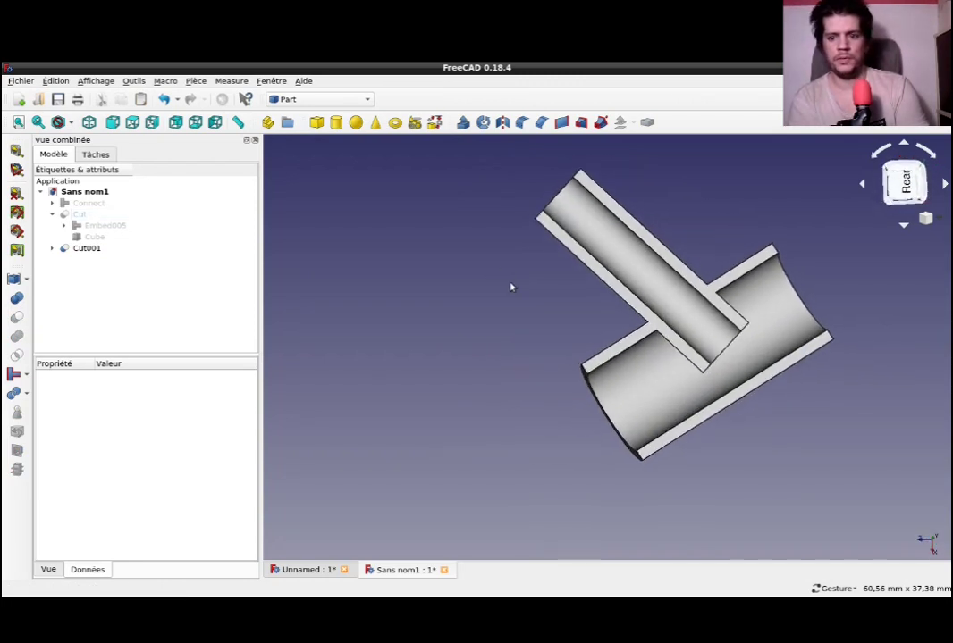
pyautogui.click(52, 248)
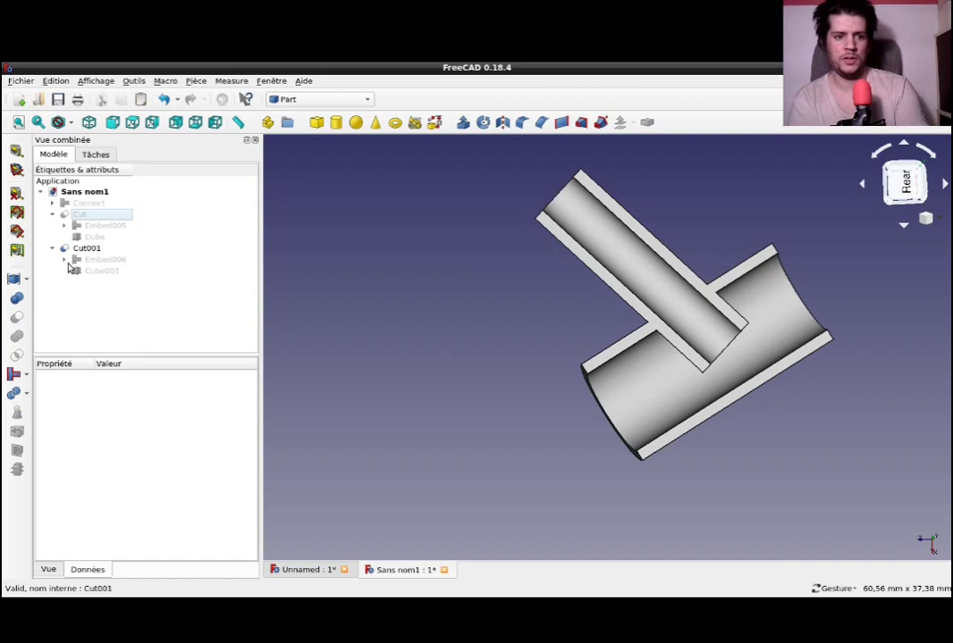
# Slide branch tube Tube023 2 mm along its own axis
pyautogui.click(101, 283)
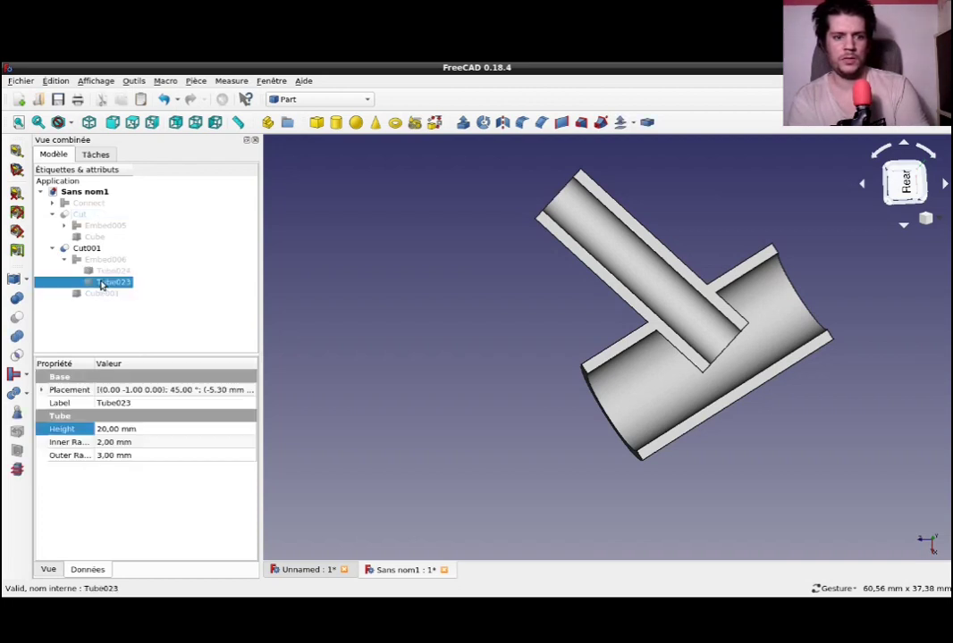
pyautogui.press('space')
pyautogui.doubleClick(101, 283)
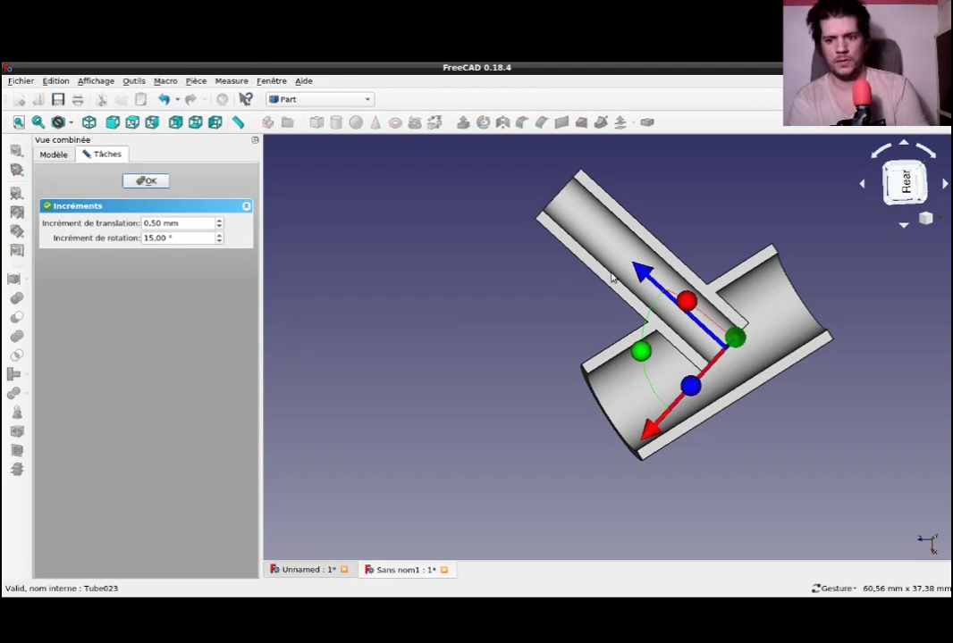
pyautogui.moveTo(641, 272); pyautogui.dragTo(622, 259)
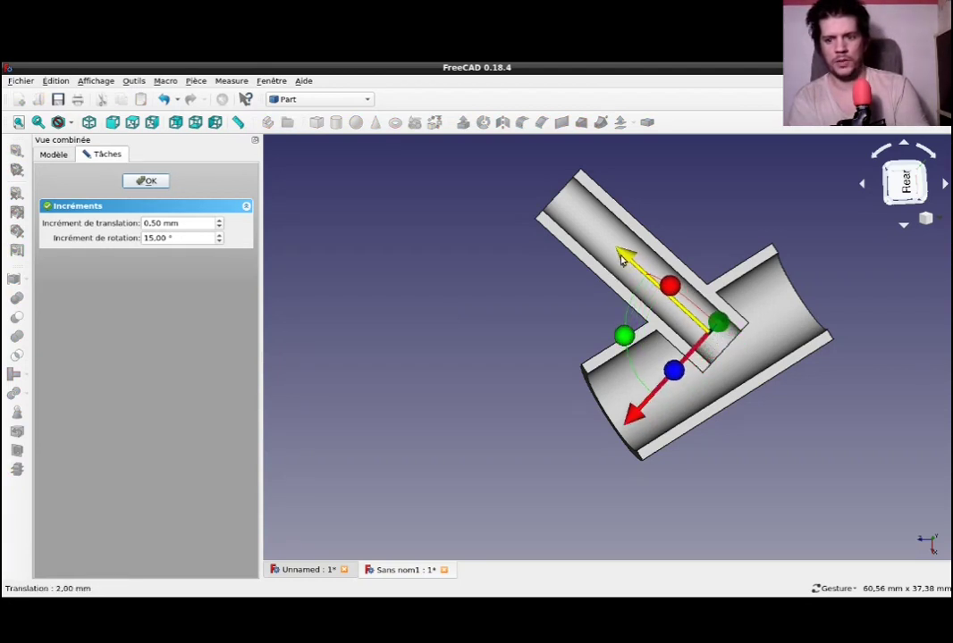
pyautogui.click(149, 182)
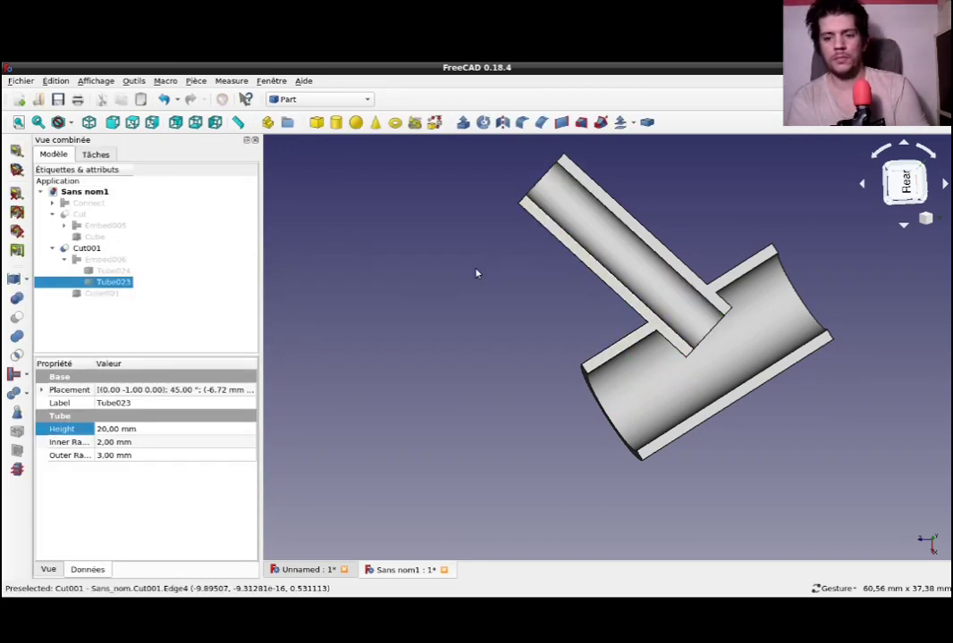
pyautogui.moveTo(421, 280)
pyautogui.mouseDown()
pyautogui.moveTo(515, 321)
pyautogui.moveTo(397, 276)
pyautogui.mouseUp()
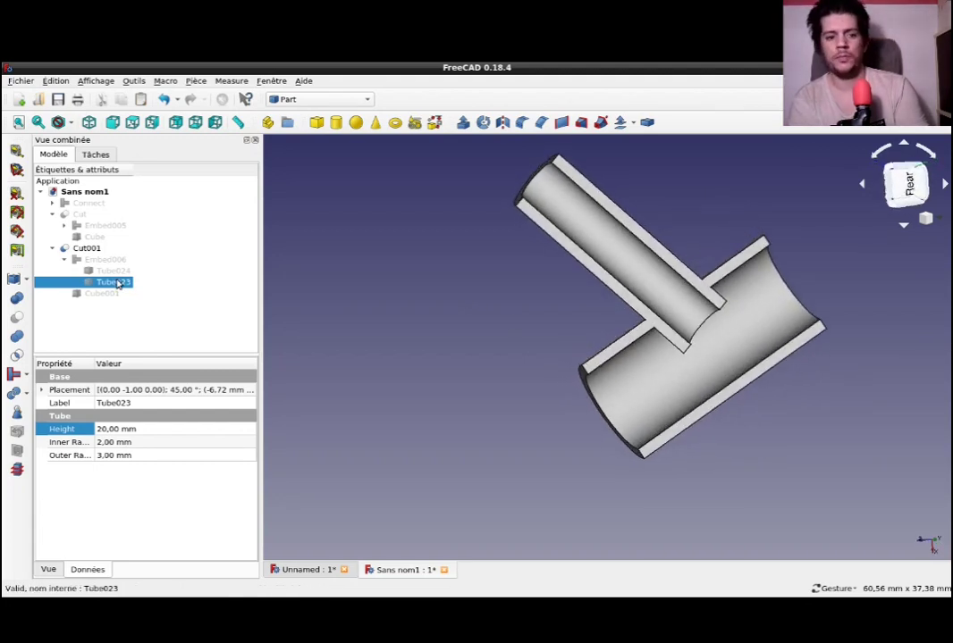
# Slide Tube023 a further 1.5 mm and show it over the section
pyautogui.doubleClick(119, 283)
pyautogui.moveTo(619, 257); pyautogui.dragTo(606, 247)
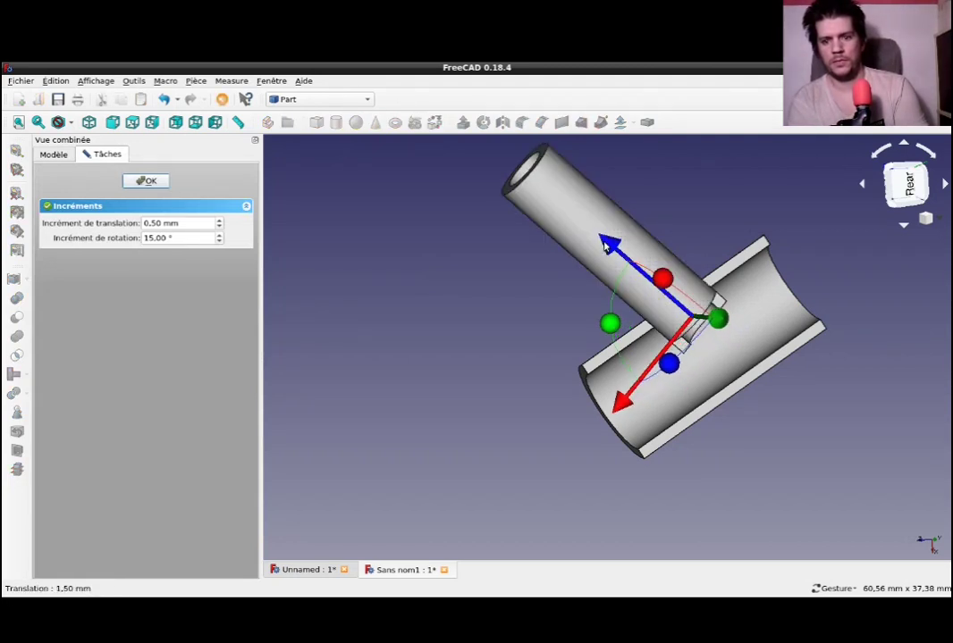
pyautogui.moveTo(859, 253); pyautogui.dragTo(807, 251)
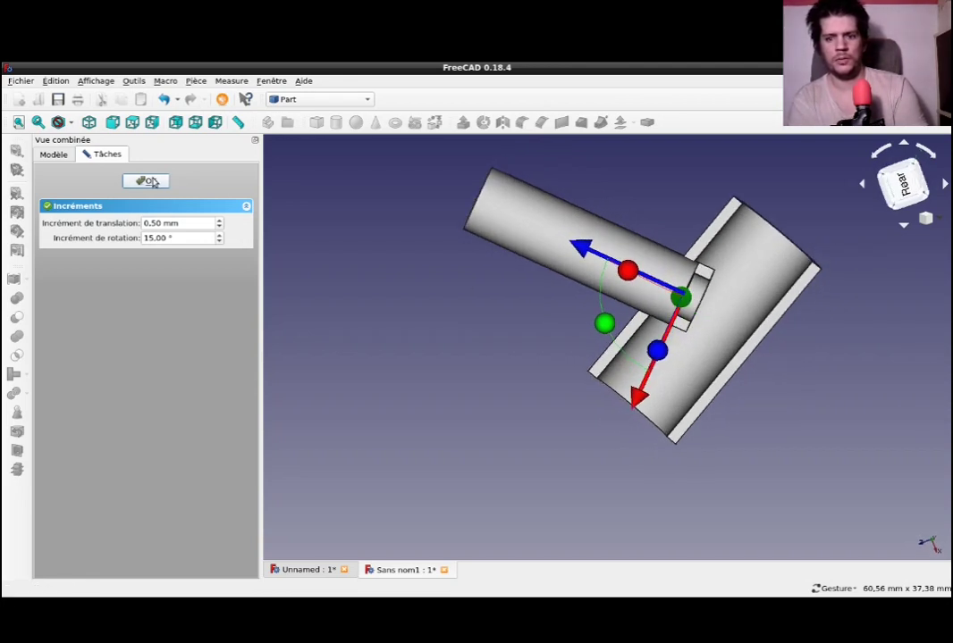
pyautogui.click(148, 182)
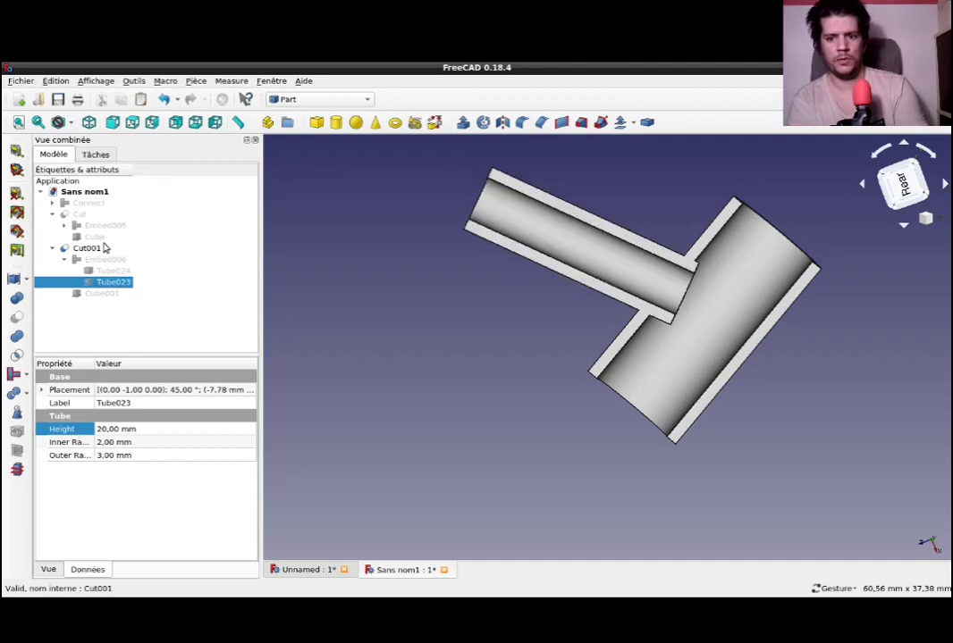
pyautogui.moveTo(482, 228); pyautogui.dragTo(237, 218)
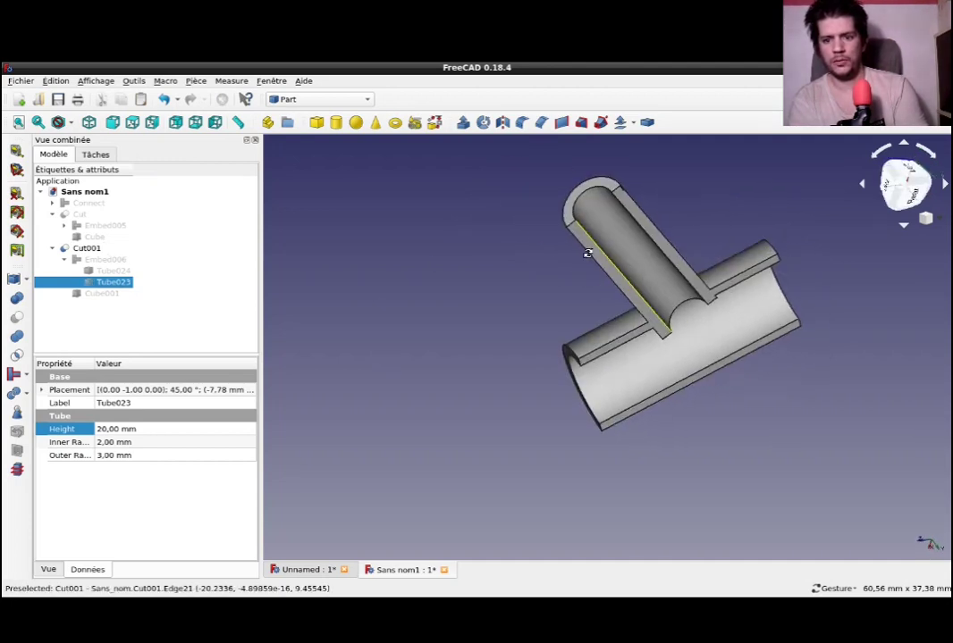
pyautogui.press('space')
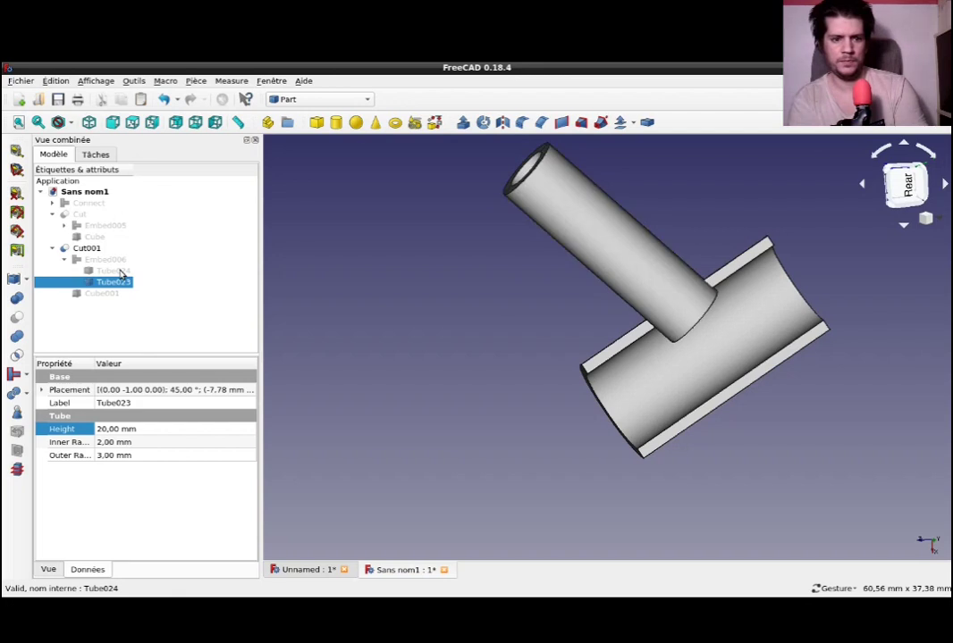
# Rotate Tube023 by 15° and slide it 1.5 mm along its axis
pyautogui.doubleClick(119, 284)
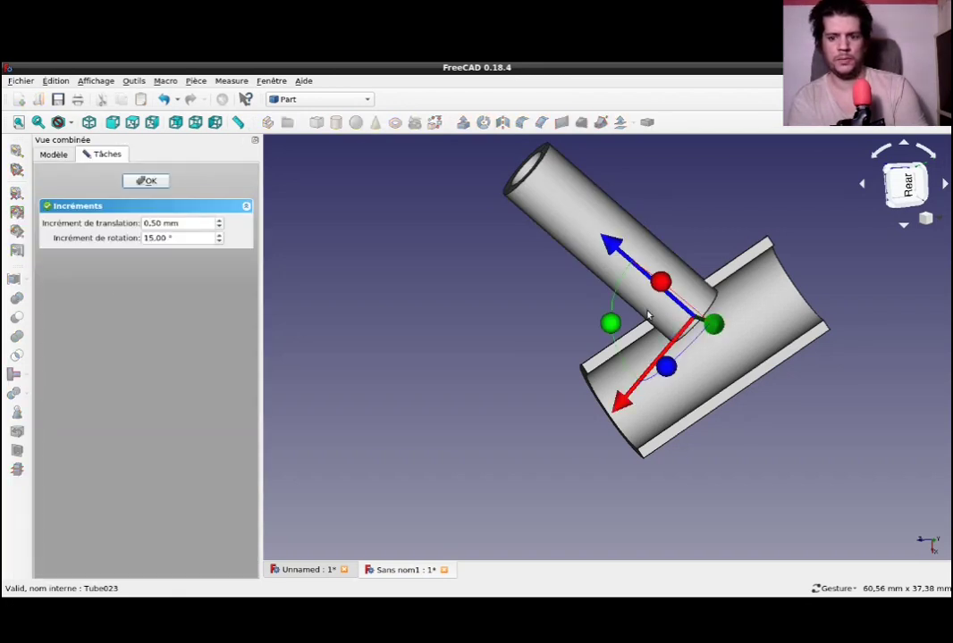
pyautogui.moveTo(609, 323); pyautogui.dragTo(622, 295)
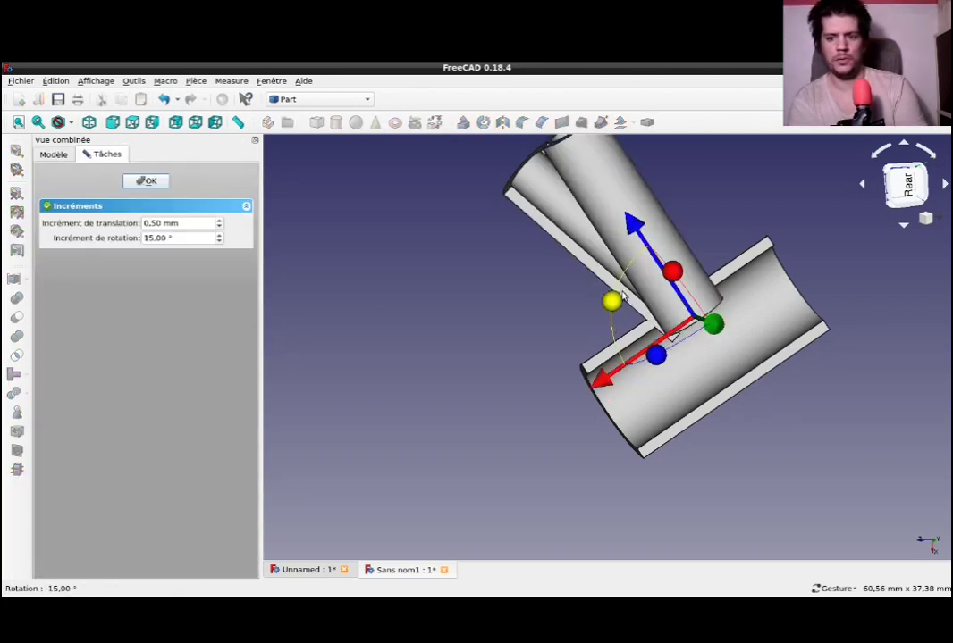
pyautogui.moveTo(429, 284); pyautogui.dragTo(514, 376)
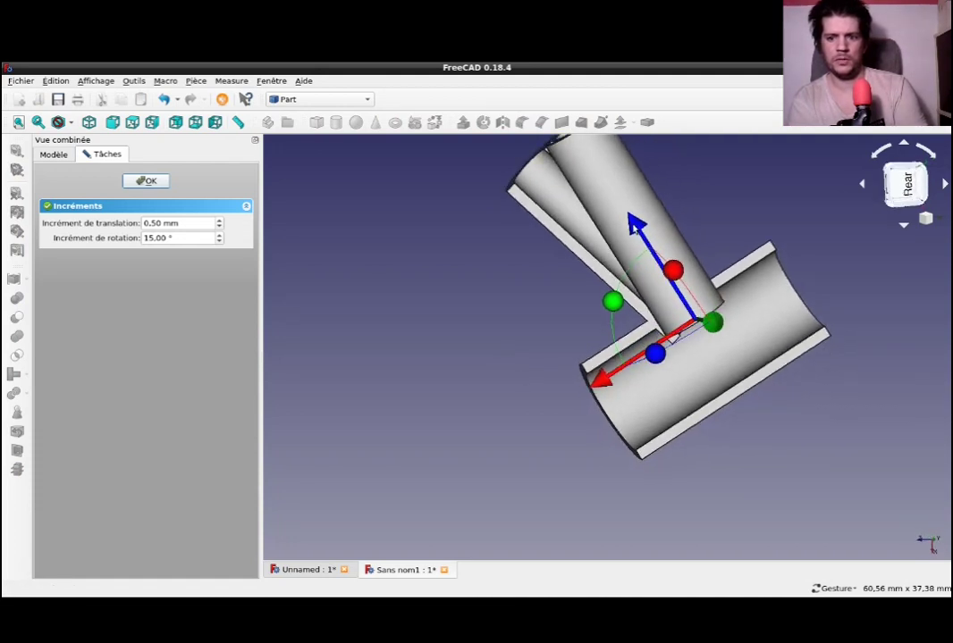
pyautogui.moveTo(631, 230); pyautogui.dragTo(624, 213)
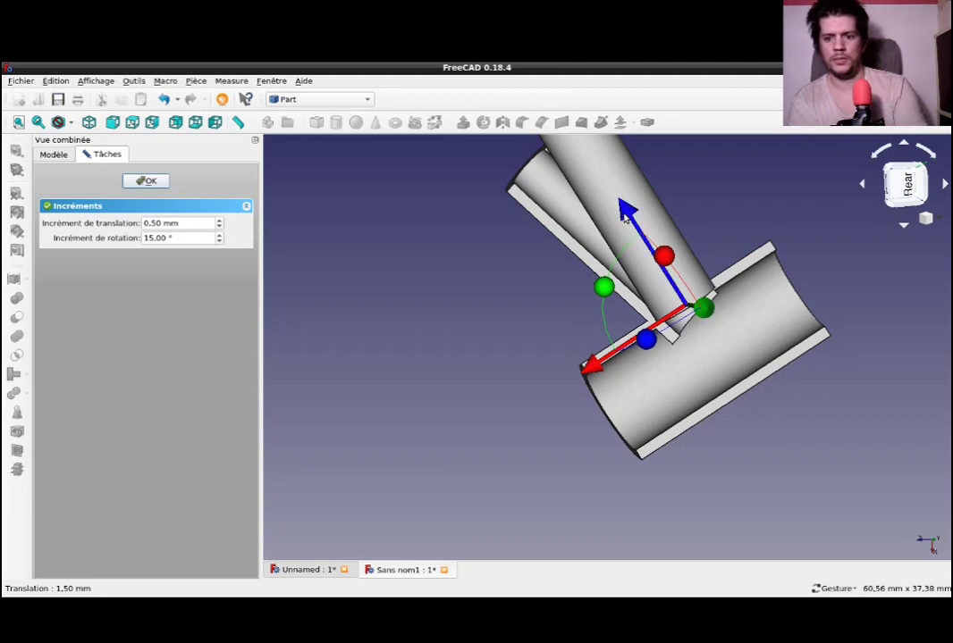
pyautogui.moveTo(744, 206); pyautogui.dragTo(711, 202)
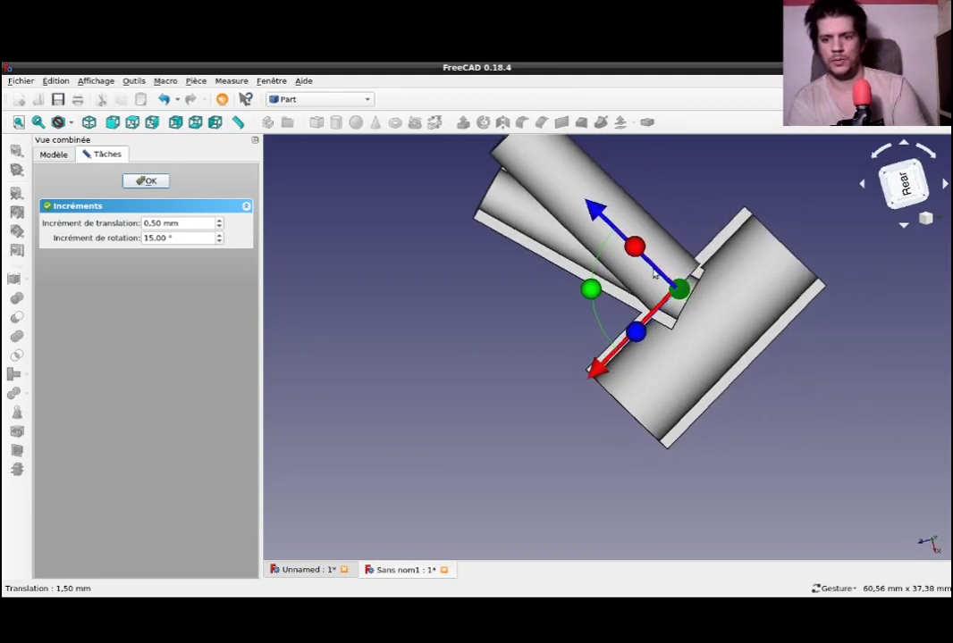
pyautogui.click(149, 180)
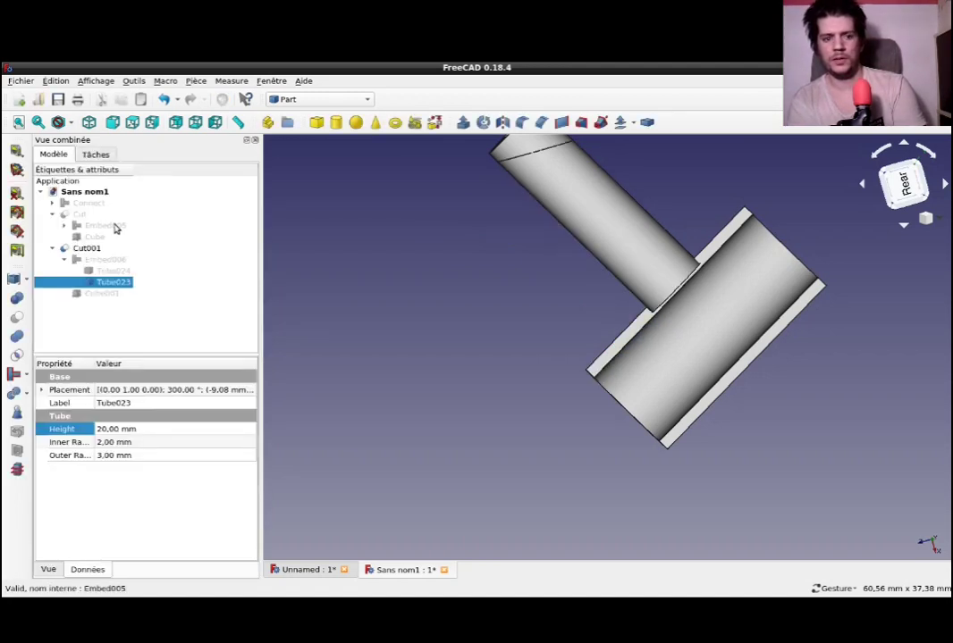
# Push Tube023 2 mm further into the main tube's passage
pyautogui.moveTo(386, 285); pyautogui.dragTo(405, 285)
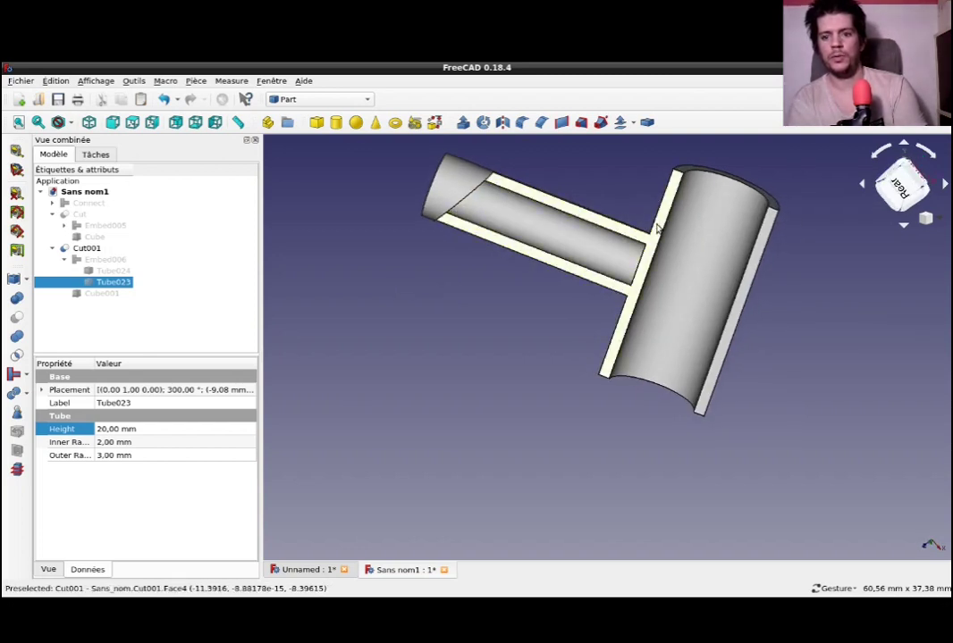
pyautogui.moveTo(618, 176); pyautogui.dragTo(623, 285)
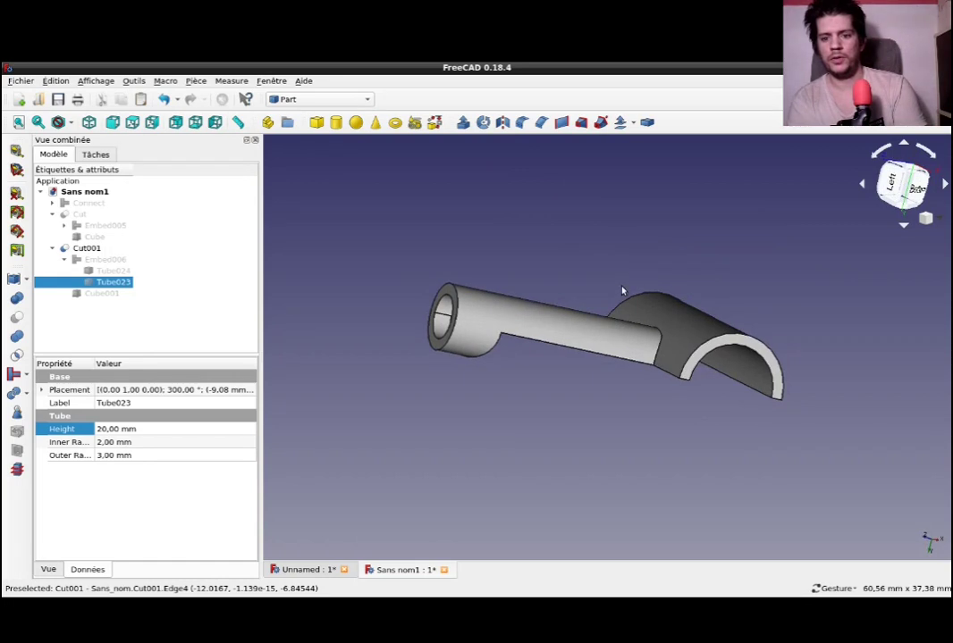
pyautogui.moveTo(629, 382); pyautogui.dragTo(654, 224)
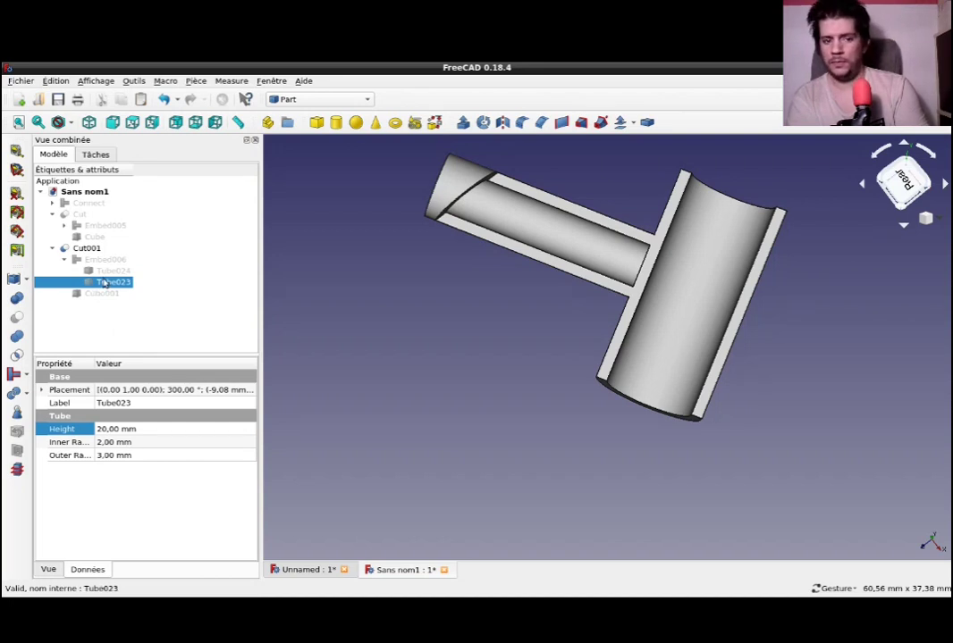
pyautogui.doubleClick(105, 282)
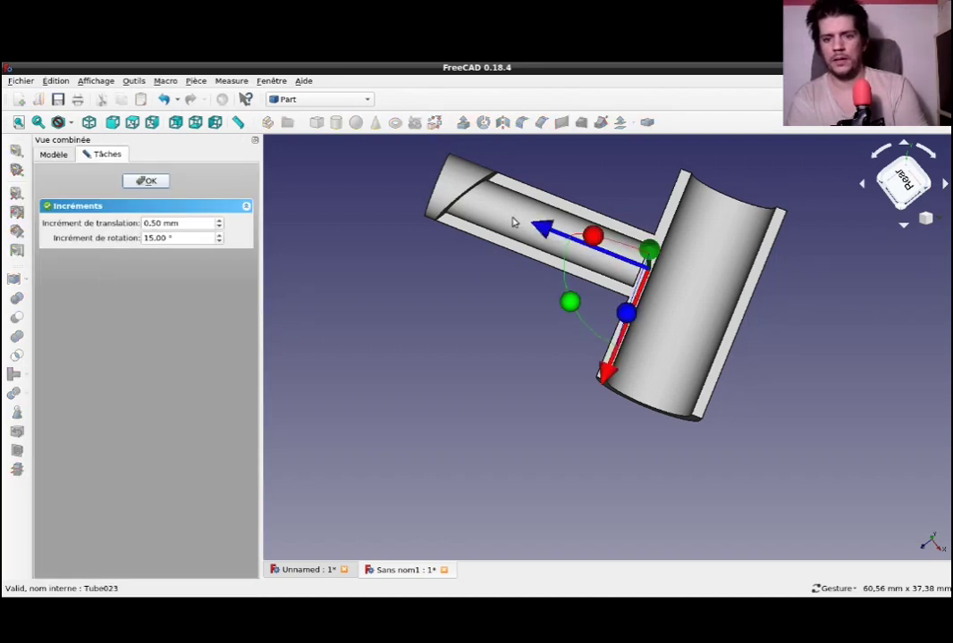
pyautogui.moveTo(554, 234); pyautogui.dragTo(480, 232)
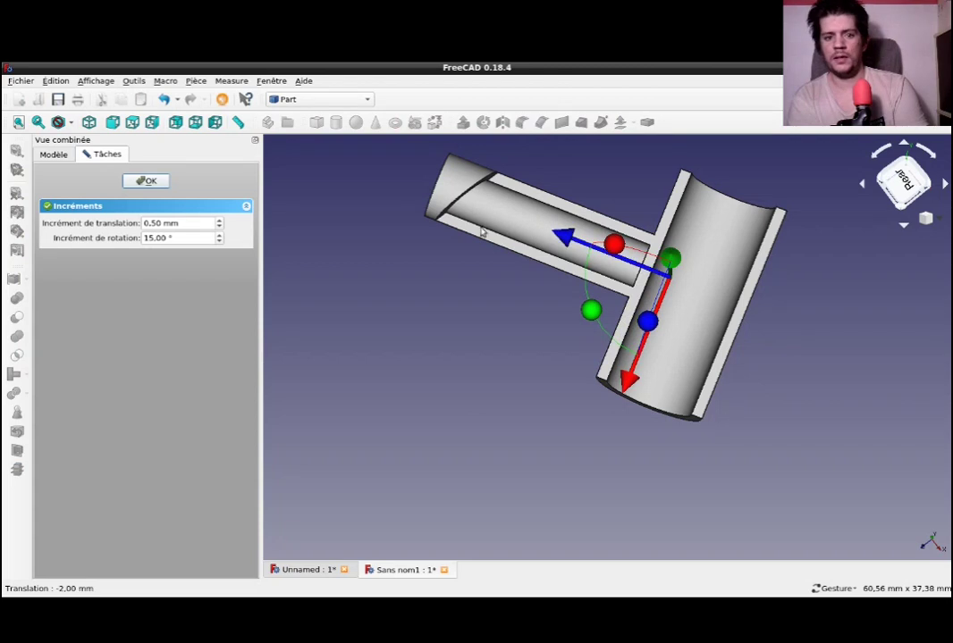
pyautogui.click(147, 182)
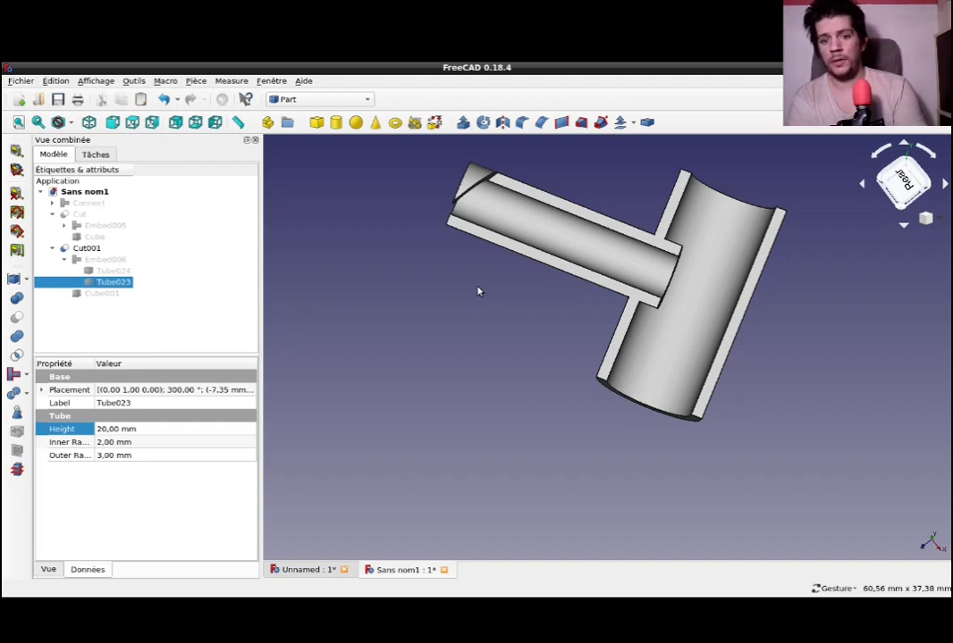
# Collapse Embed006 and hide the Cut001 result
pyautogui.click(64, 260)
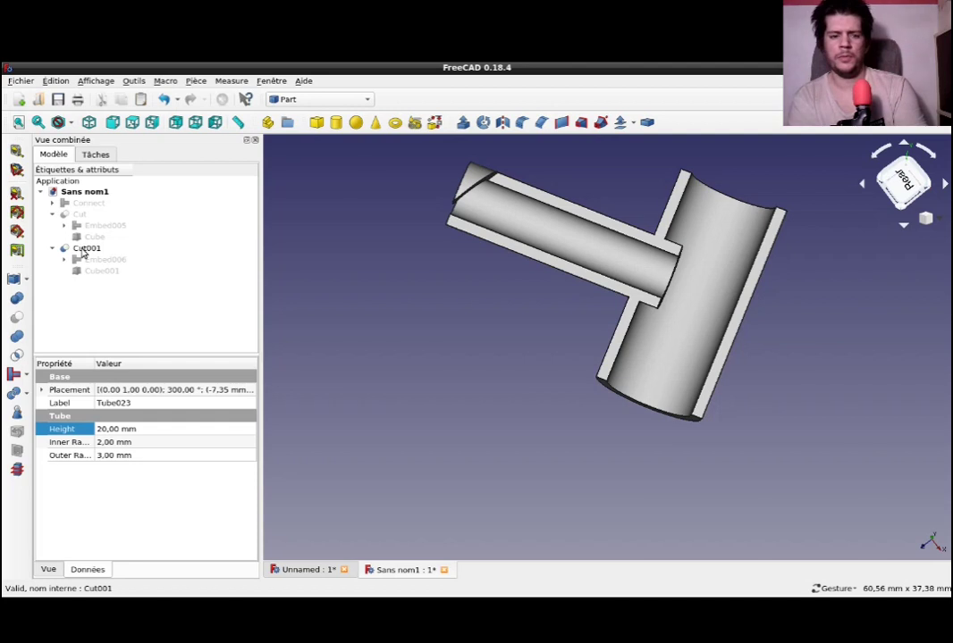
pyautogui.click(80, 251)
pyautogui.press('space')
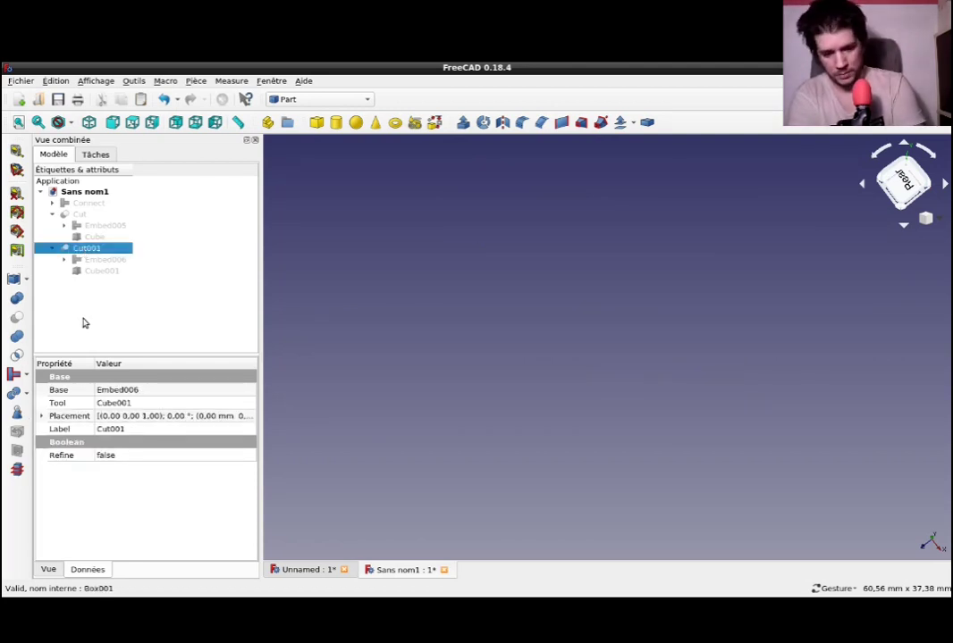
# Show the bent Connect tube and the Cube plate, viewed from the front
pyautogui.click(74, 205)
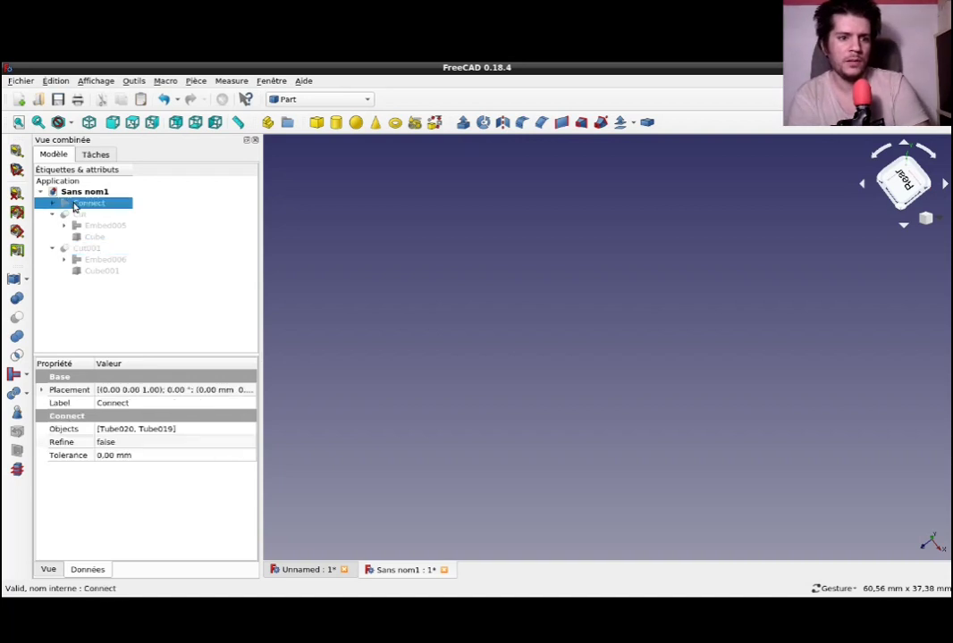
pyautogui.press('space')
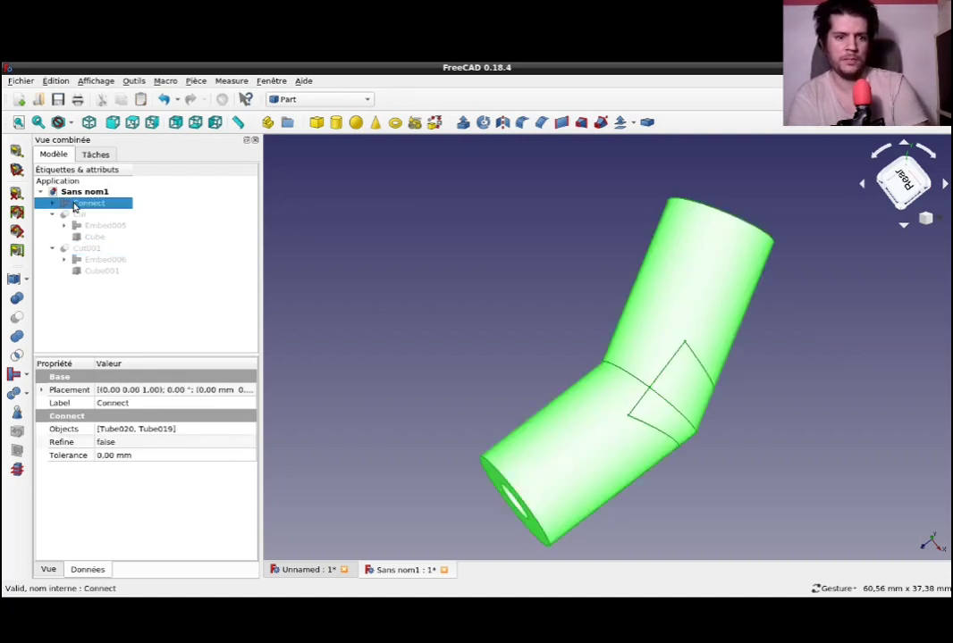
pyautogui.moveTo(358, 295); pyautogui.dragTo(550, 305)
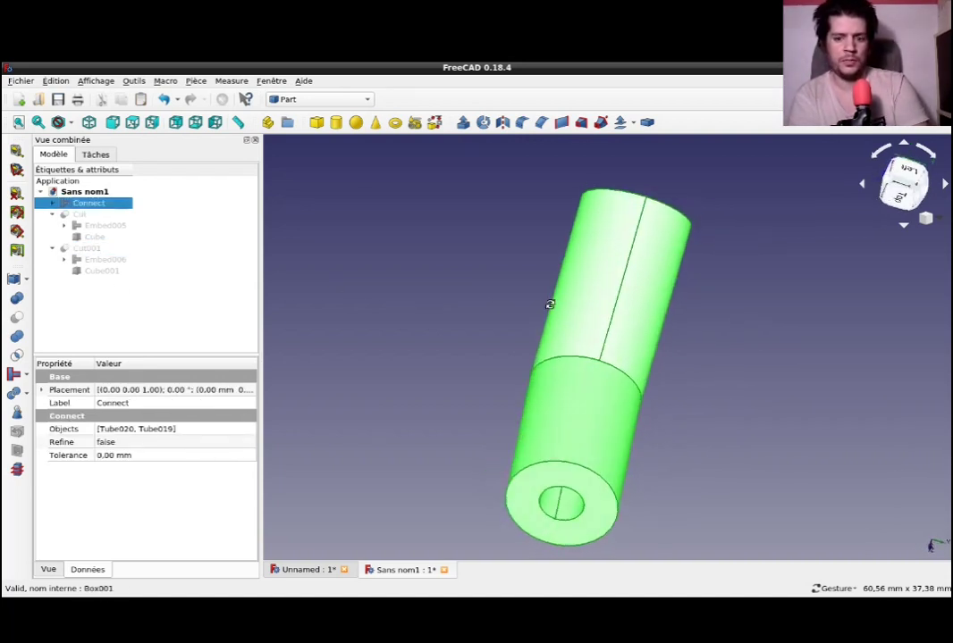
pyautogui.click(91, 237)
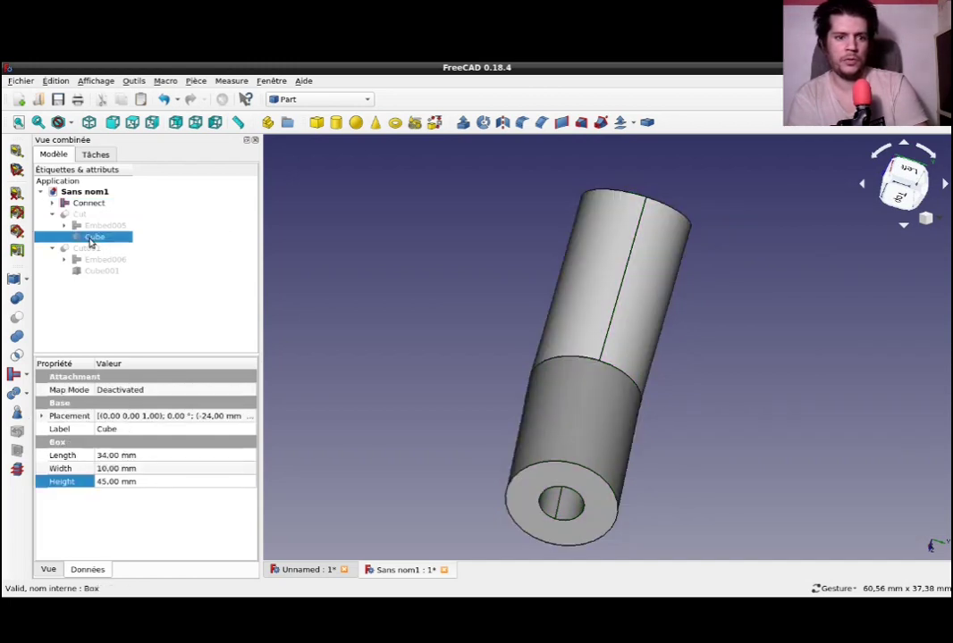
pyautogui.press('space')
pyautogui.moveTo(282, 246)
pyautogui.mouseDown()
pyautogui.moveTo(464, 274)
pyautogui.moveTo(569, 310)
pyautogui.mouseUp()
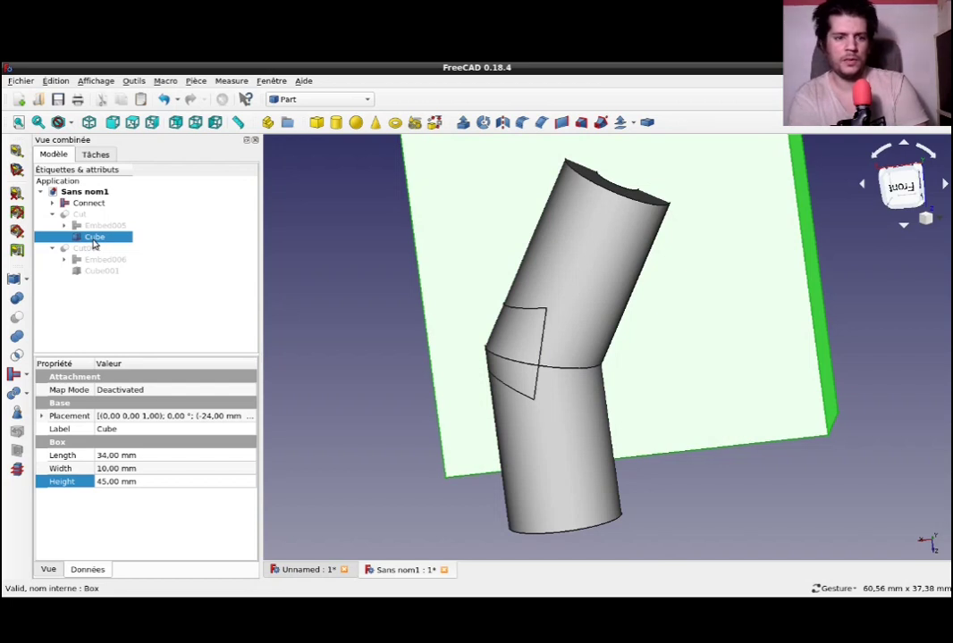
# Paste the box as Cube002 and slide it 8.5 mm to bisect the tube
pyautogui.hotkey('ctrl', 'v')
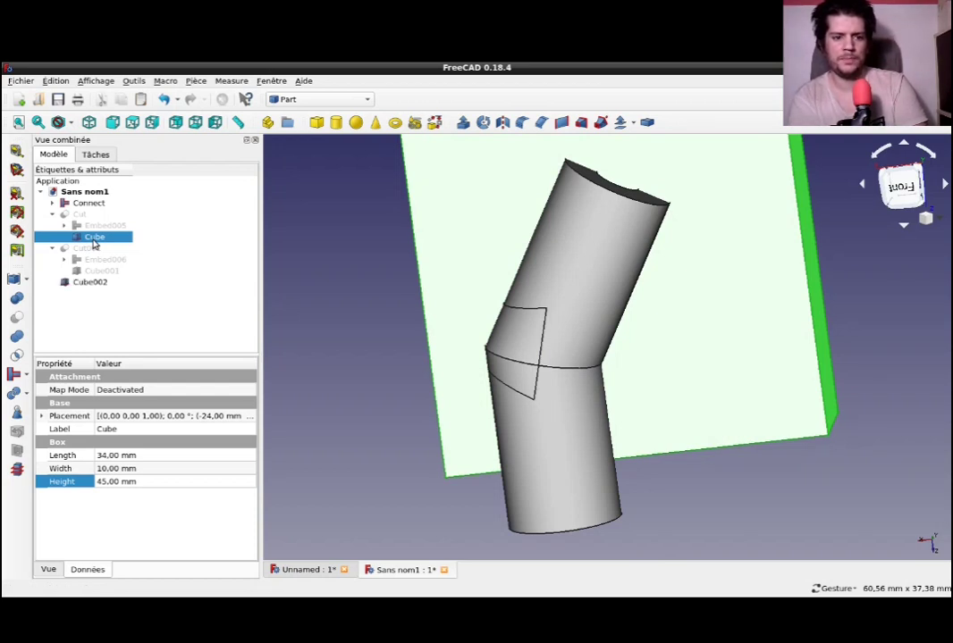
pyautogui.doubleClick(87, 283)
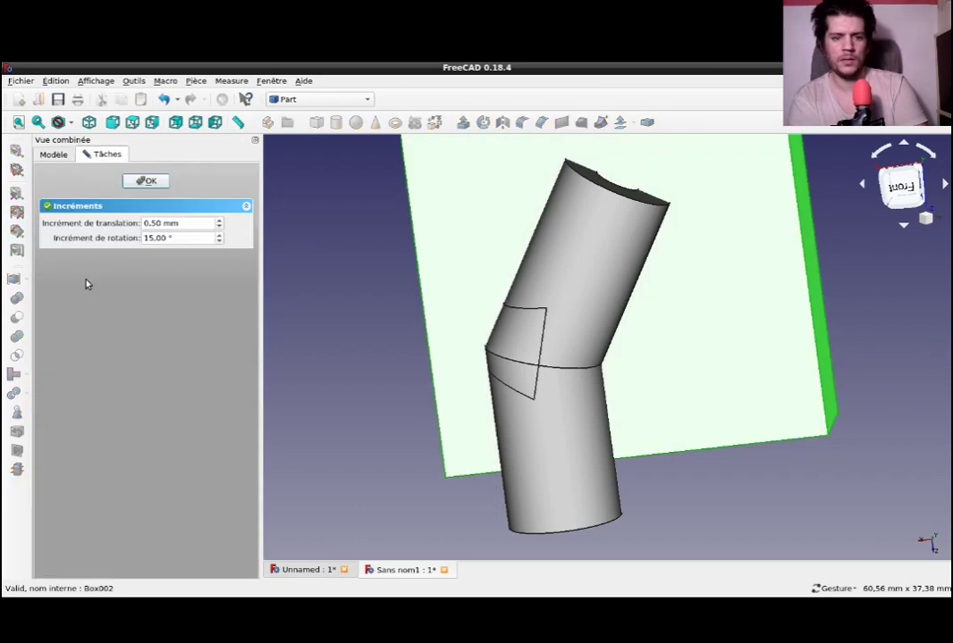
pyautogui.moveTo(360, 200)
pyautogui.mouseDown()
pyautogui.moveTo(388, 333)
pyautogui.moveTo(359, 386)
pyautogui.mouseUp()
pyautogui.moveTo(434, 290); pyautogui.dragTo(496, 251)
pyautogui.click(145, 183)
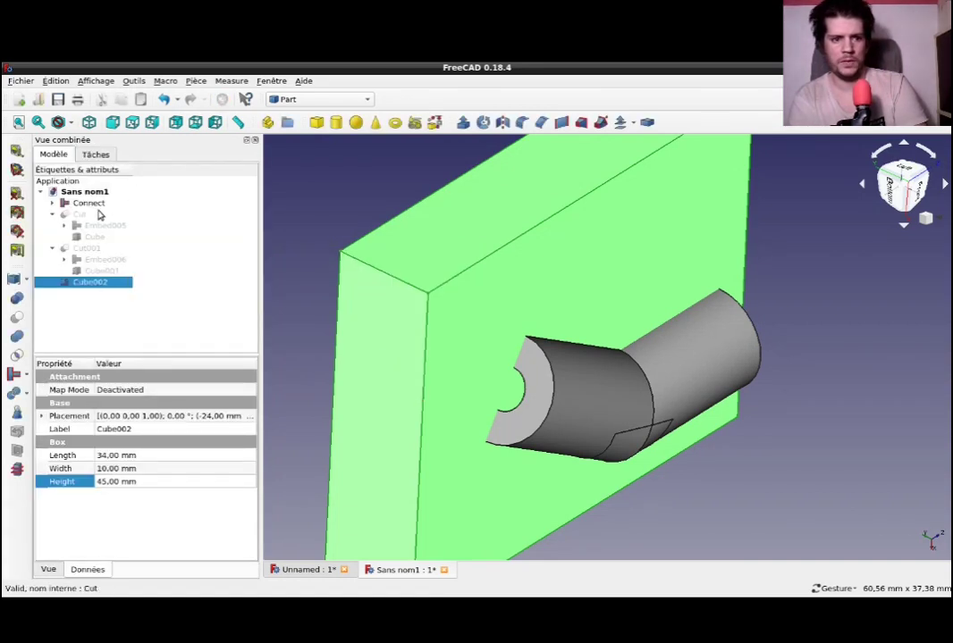
# Cut Cube002 from the Connect tube to create Cut002
pyautogui.click(90, 204)
pyautogui.keyDown('ctrl'); pyautogui.click(88, 283); pyautogui.keyUp('ctrl')
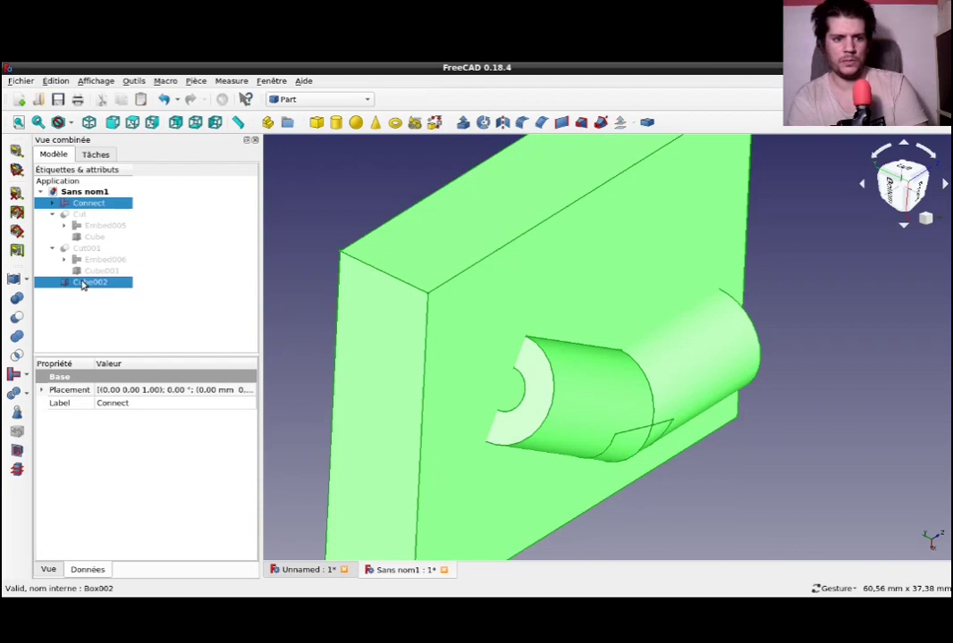
pyautogui.click(16, 297)
pyautogui.moveTo(288, 295); pyautogui.dragTo(564, 361)
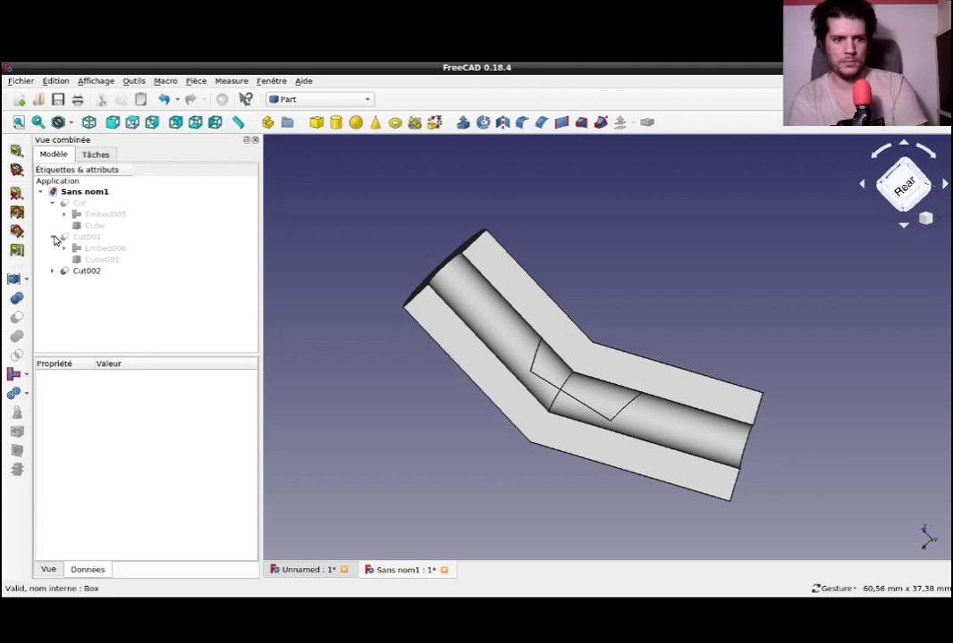
# Hide Cut002 and Cut, show Cut001, and return to the isometric view
pyautogui.click(93, 249)
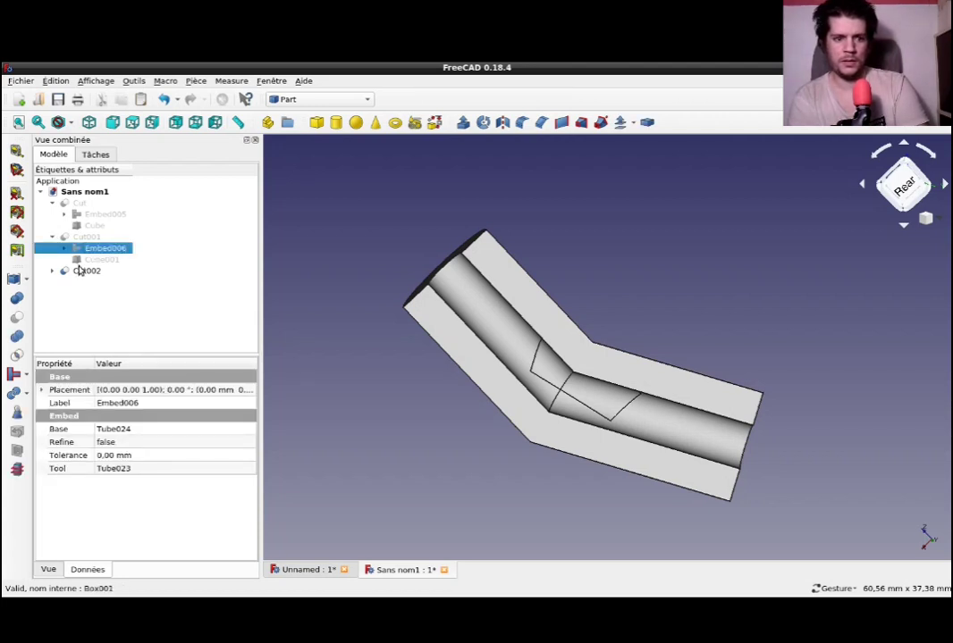
pyautogui.click(78, 272)
pyautogui.press('space')
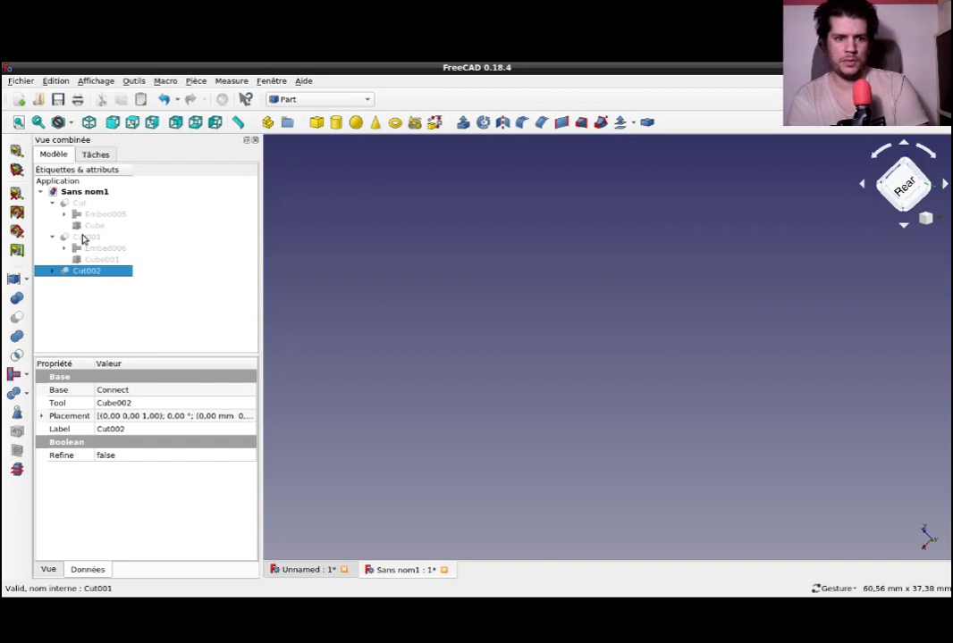
pyautogui.click(80, 204)
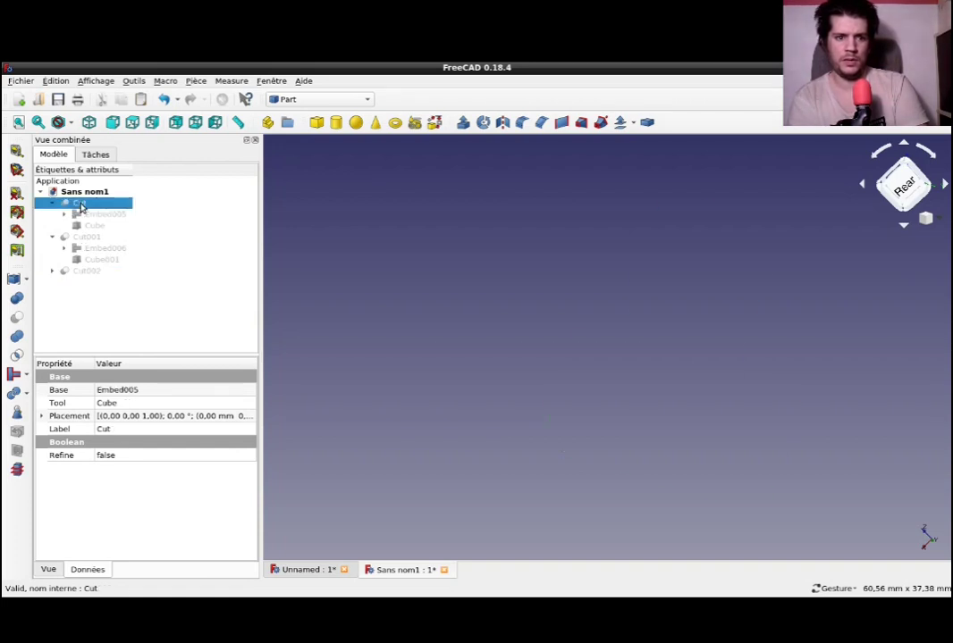
pyautogui.press('space')
pyautogui.press('space')
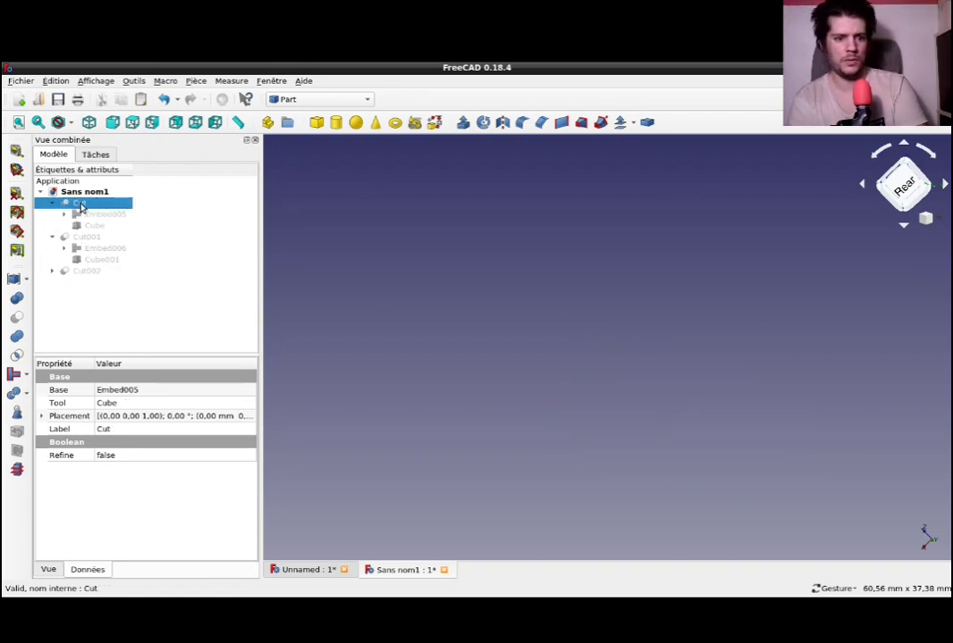
pyautogui.click(86, 238)
pyautogui.press('space')
pyautogui.press('space')
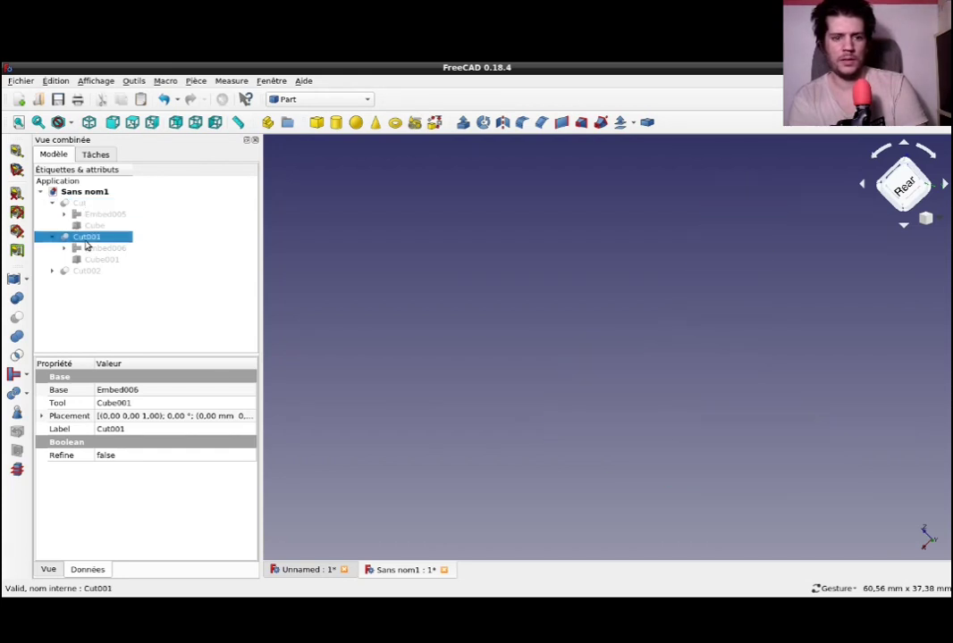
pyautogui.moveTo(410, 291); pyautogui.dragTo(348, 285)
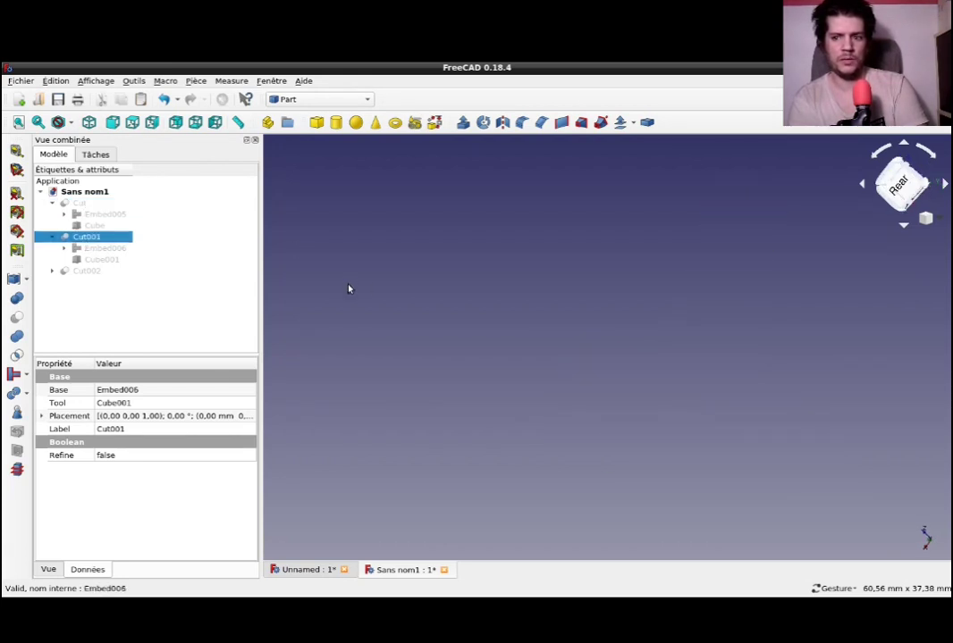
pyautogui.press('0')
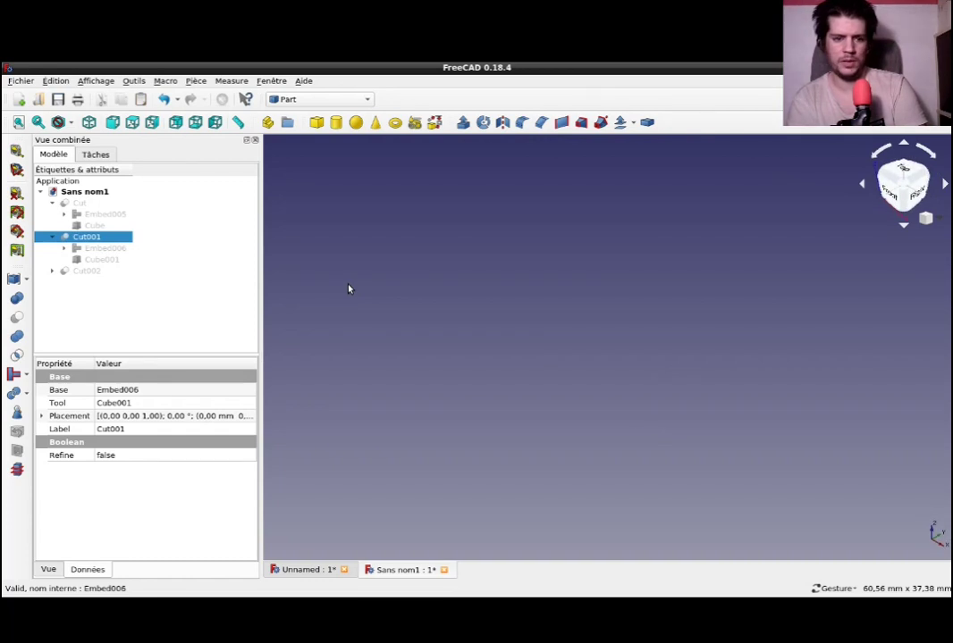
# Copy Embed005 with its dependencies from the Unnamed document
pyautogui.click(302, 570)
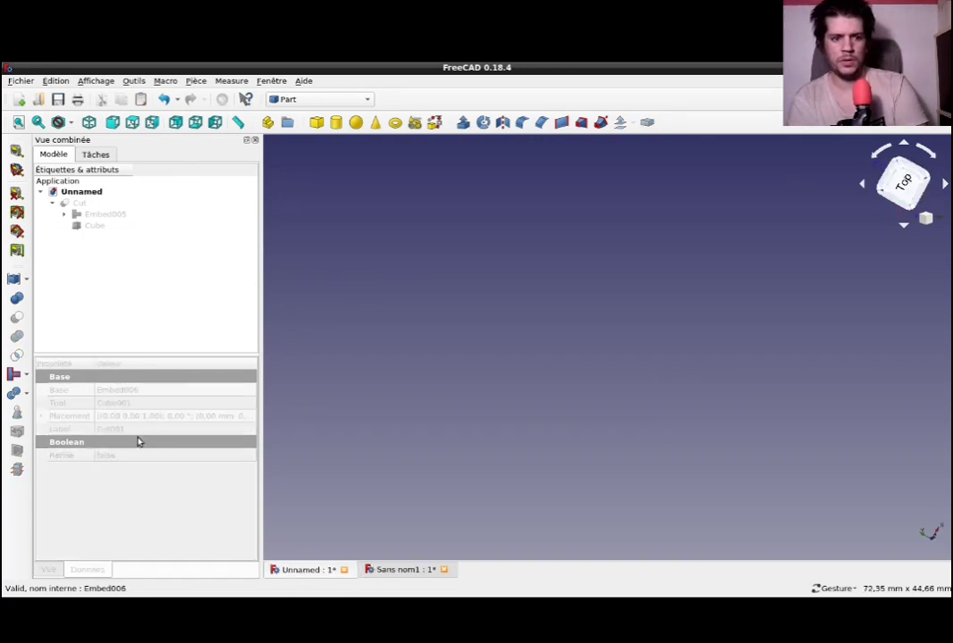
pyautogui.click(98, 216)
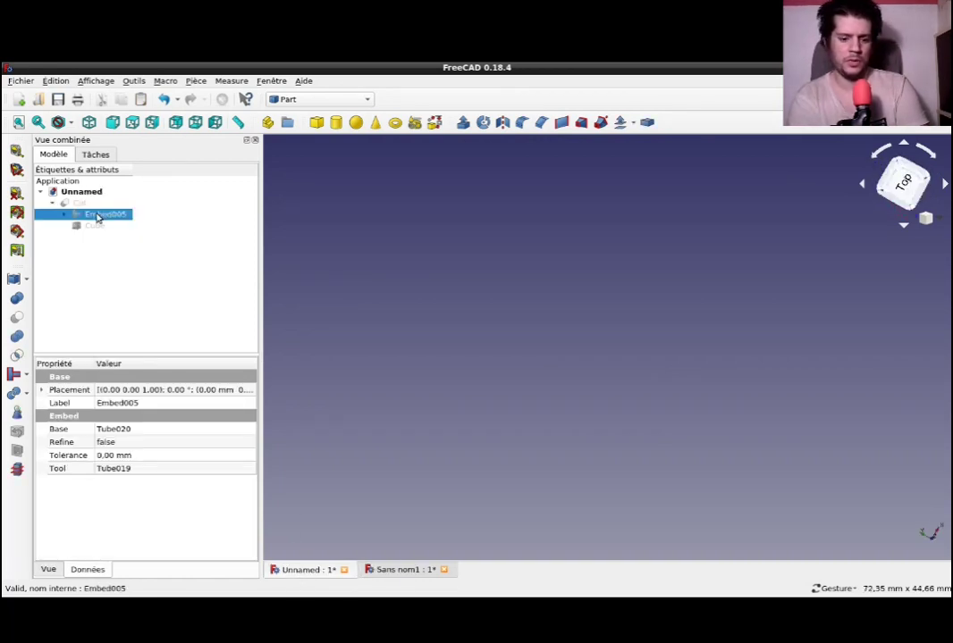
pyautogui.hotkey('ctrl', 'c')
pyautogui.press('Tab')
pyautogui.press('Return')
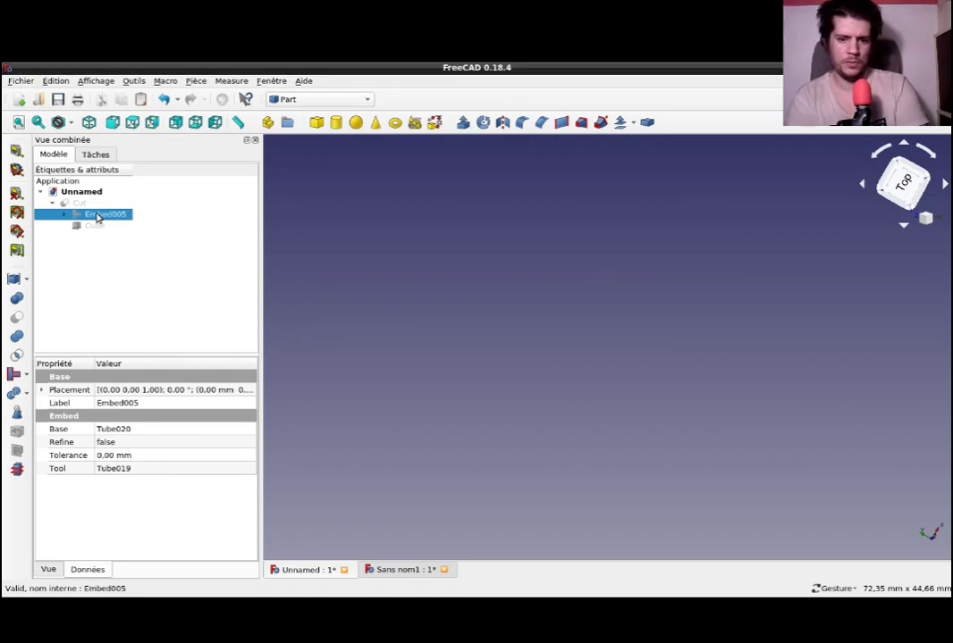
# Paste it into Sans nom1 as the new Embed007 junction
pyautogui.click(403, 571)
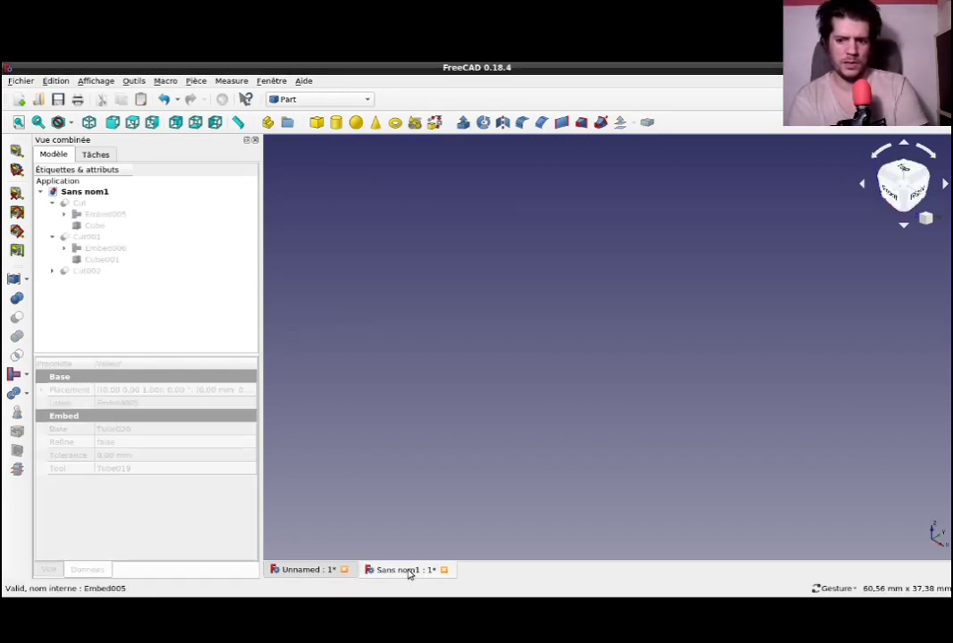
pyautogui.hotkey('ctrl', 'v')
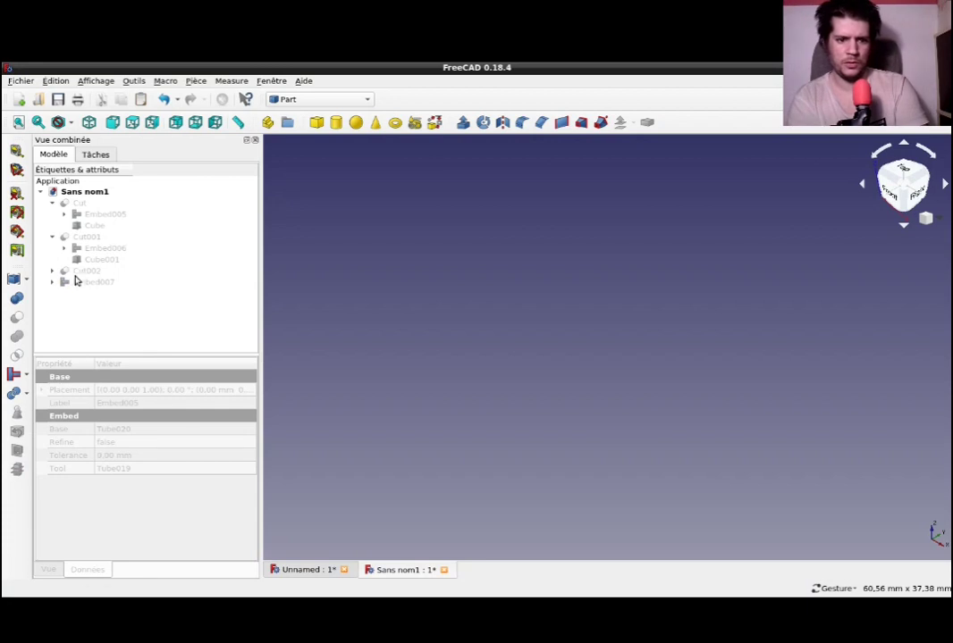
pyautogui.click(77, 283)
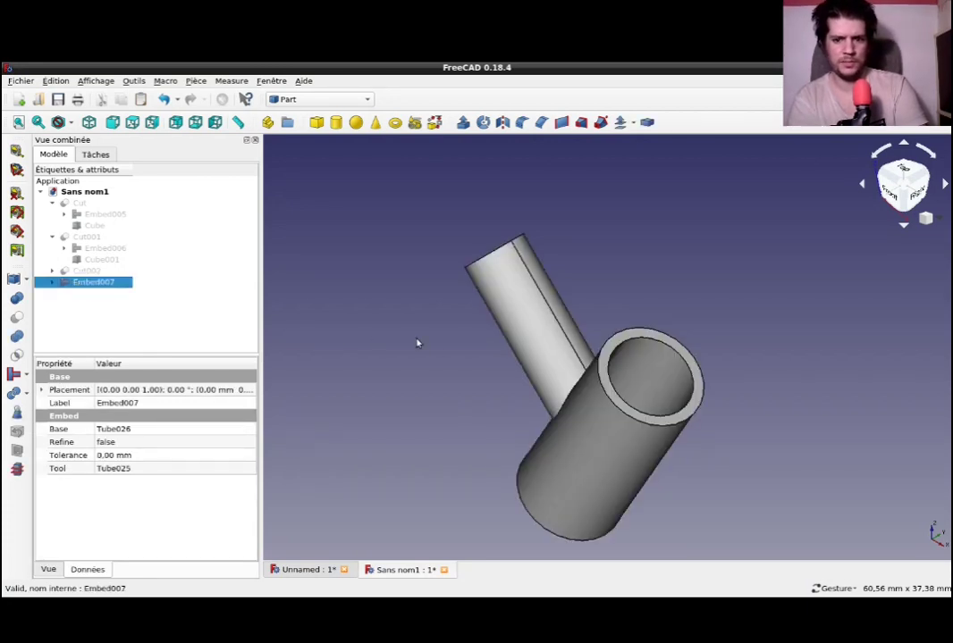
pyautogui.moveTo(412, 336); pyautogui.dragTo(521, 346)
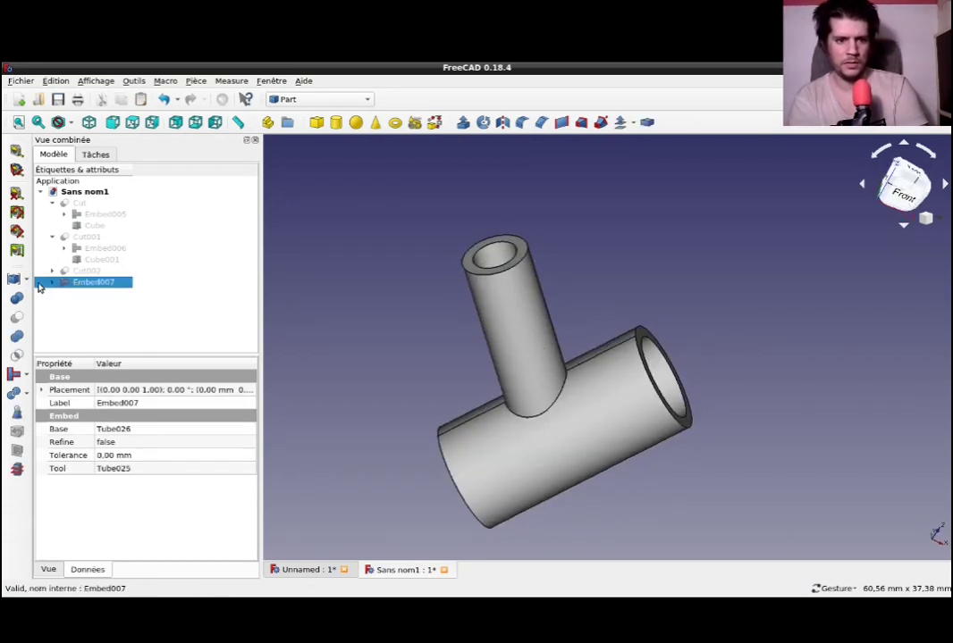
# Set Tube026's inner radius to 2 mm inside Embed007
pyautogui.click(51, 283)
pyautogui.click(83, 294)
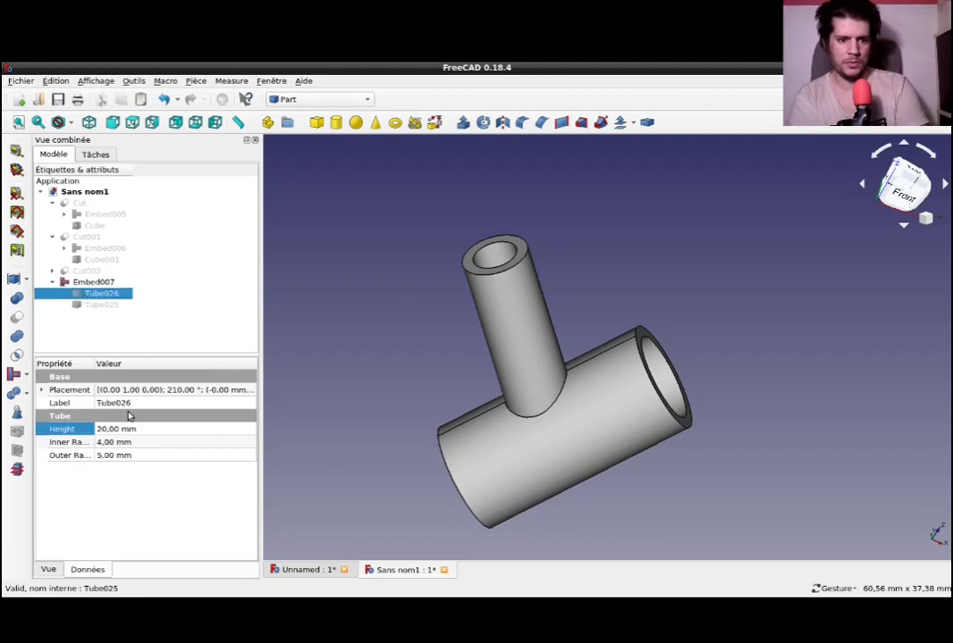
pyautogui.click(114, 444)
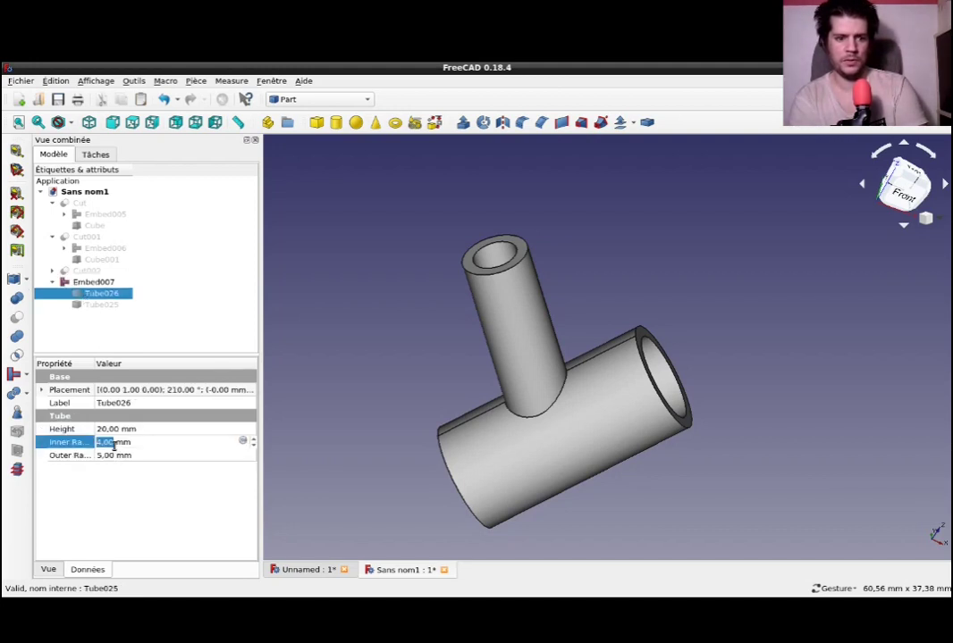
pyautogui.write('2')
pyautogui.press('Return')
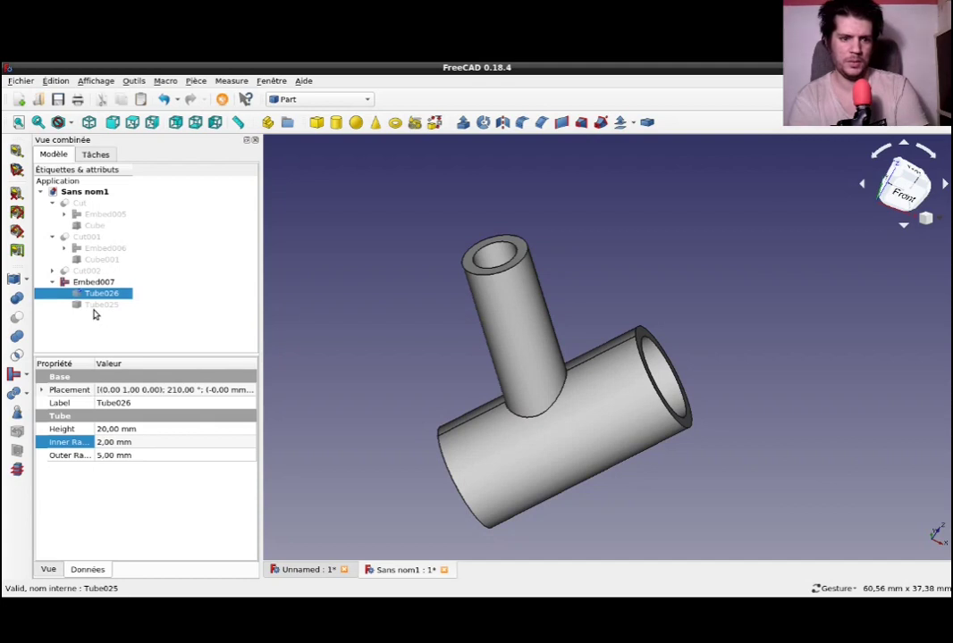
# Set Tube025's outer radius to 5 mm and inspect the thickened junction
pyautogui.click(95, 306)
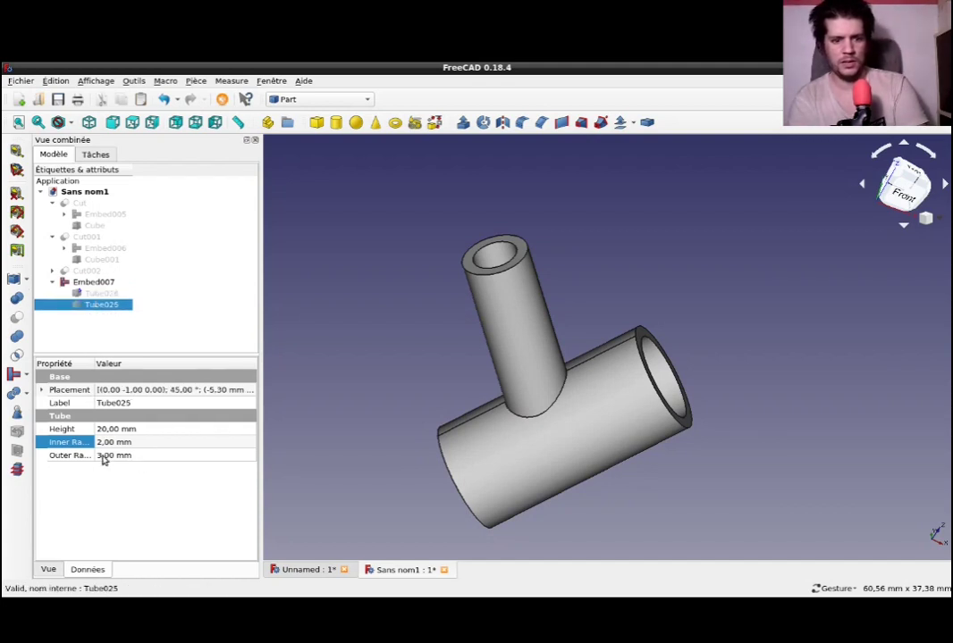
pyautogui.click(103, 456)
pyautogui.write('5')
pyautogui.press('Return')
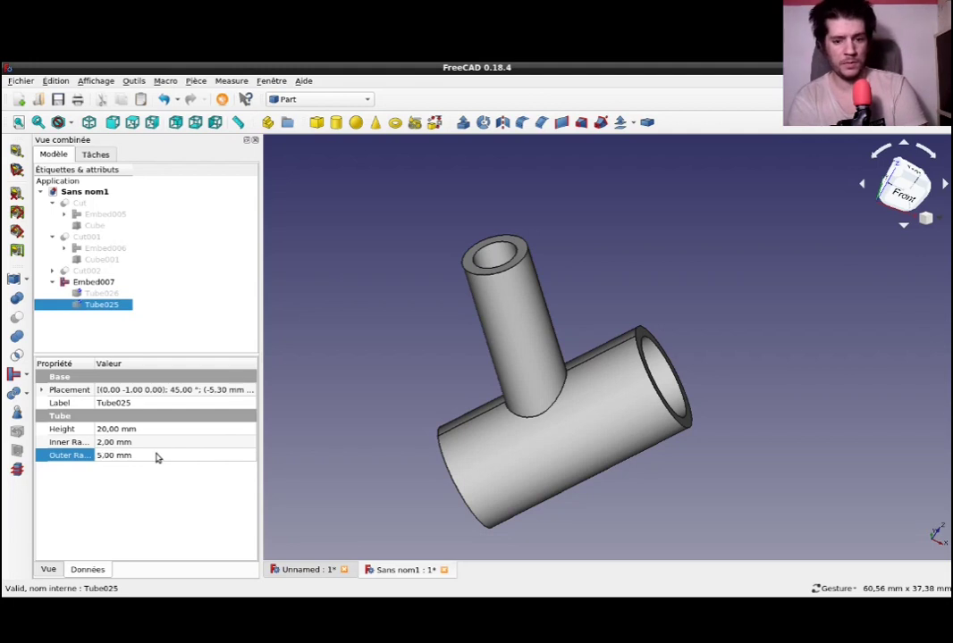
pyautogui.doubleClick(97, 282)
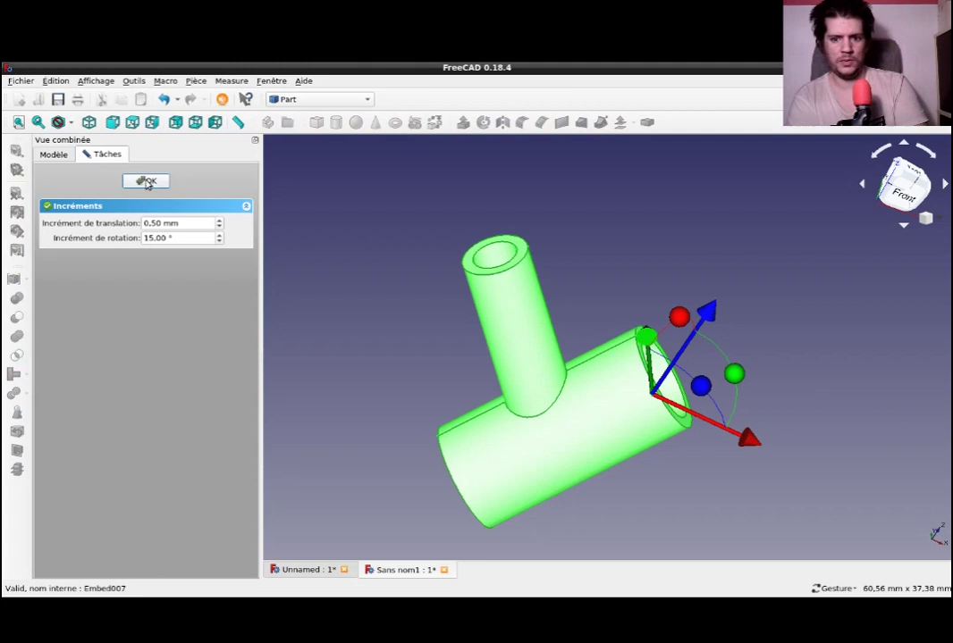
pyautogui.click(148, 181)
pyautogui.moveTo(295, 255); pyautogui.dragTo(601, 265)
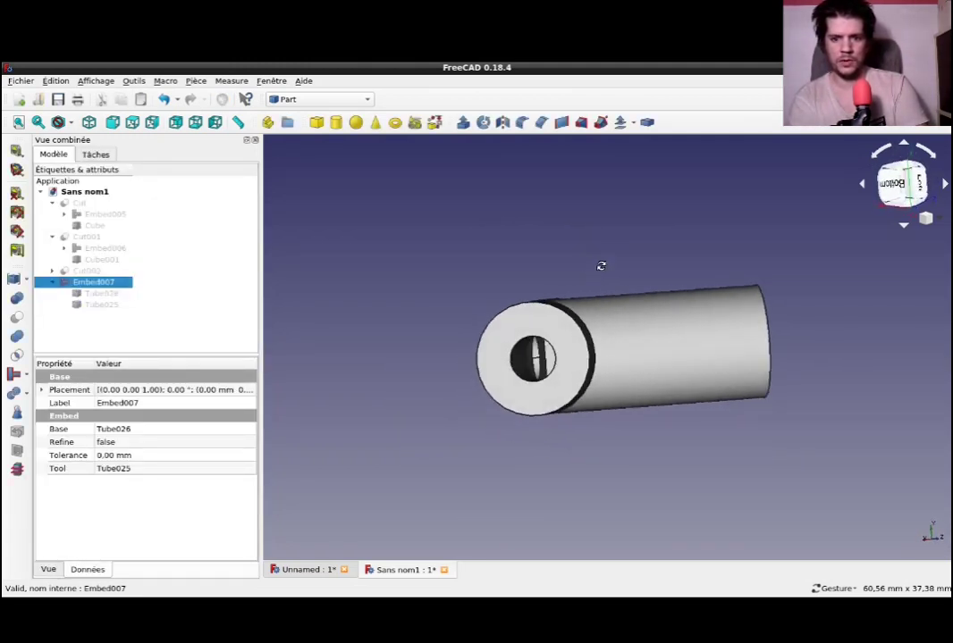
pyautogui.moveTo(819, 297)
pyautogui.mouseDown()
pyautogui.moveTo(602, 319)
pyautogui.moveTo(544, 210)
pyautogui.mouseUp()
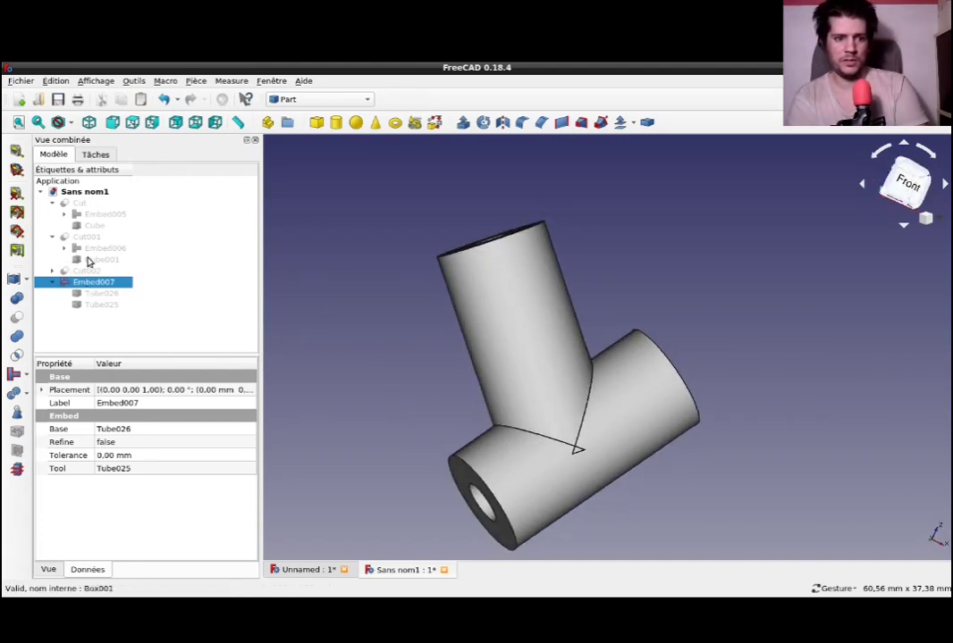
# Show Cube001 and duplicate it as Cube003
pyautogui.click(89, 260)
pyautogui.press('space')
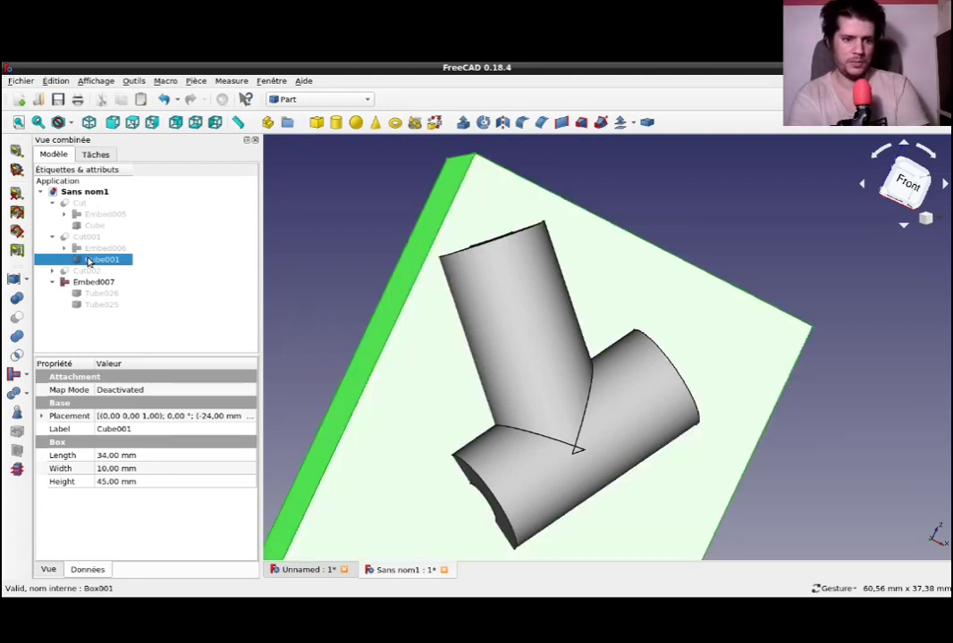
pyautogui.hotkey('ctrl', 'c')
pyautogui.hotkey('ctrl', 'v')
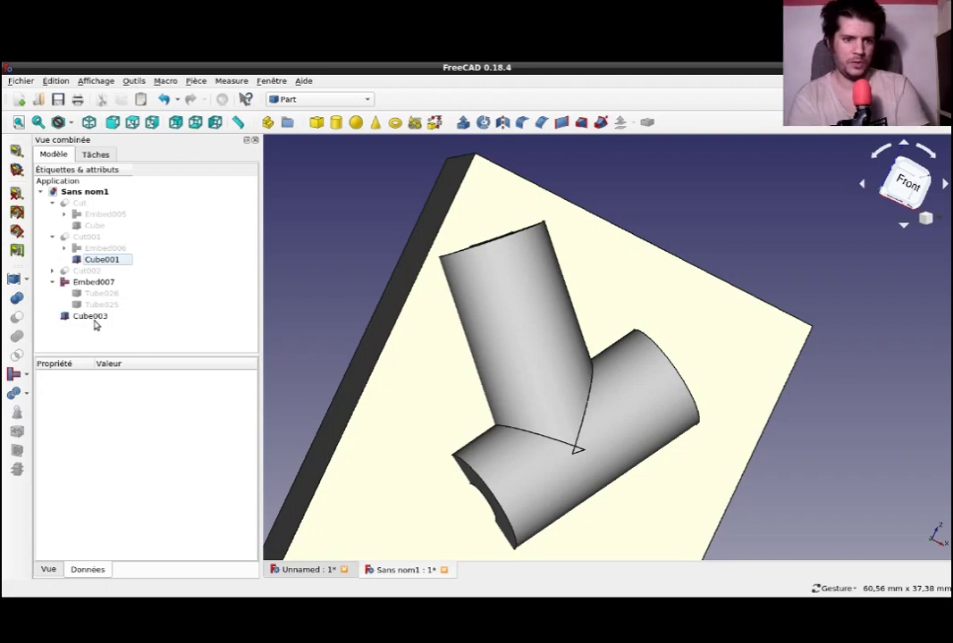
pyautogui.click(101, 259)
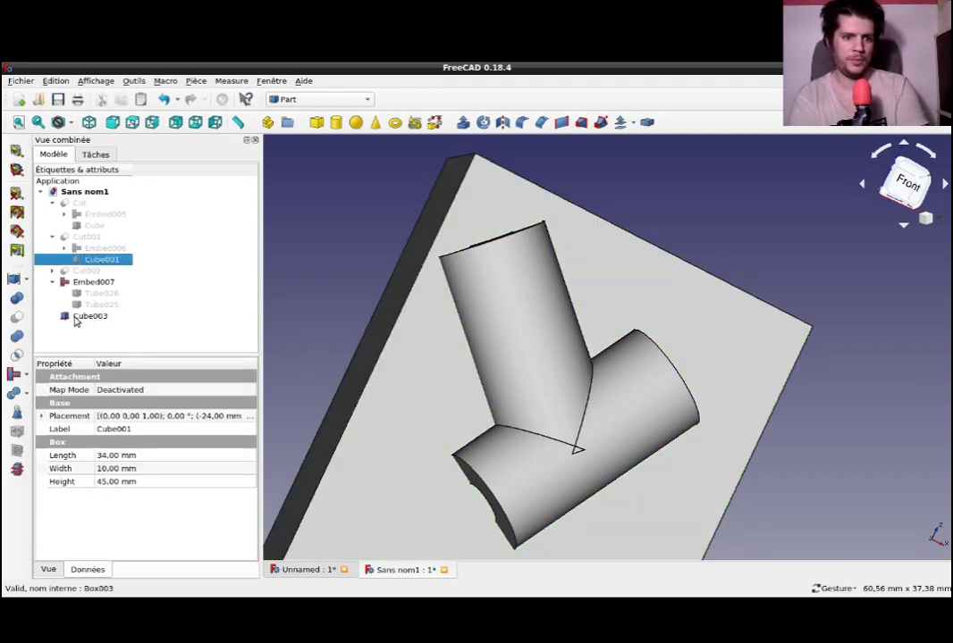
# Cut Cube003 from Embed007 to create Cut003, exposing the joined bores
pyautogui.click(75, 282)
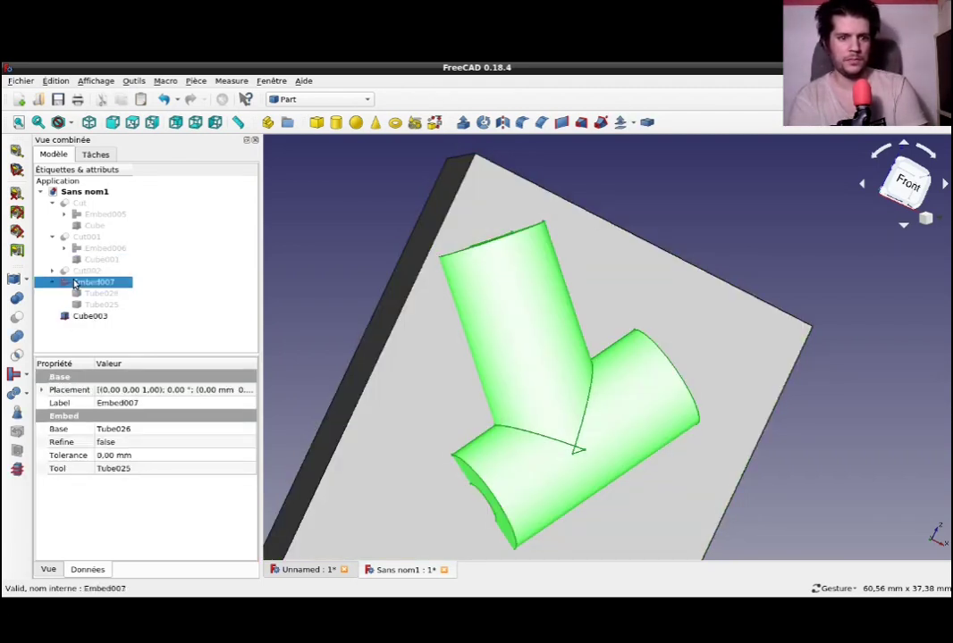
pyautogui.keyDown('ctrl'); pyautogui.click(82, 315); pyautogui.keyUp('ctrl')
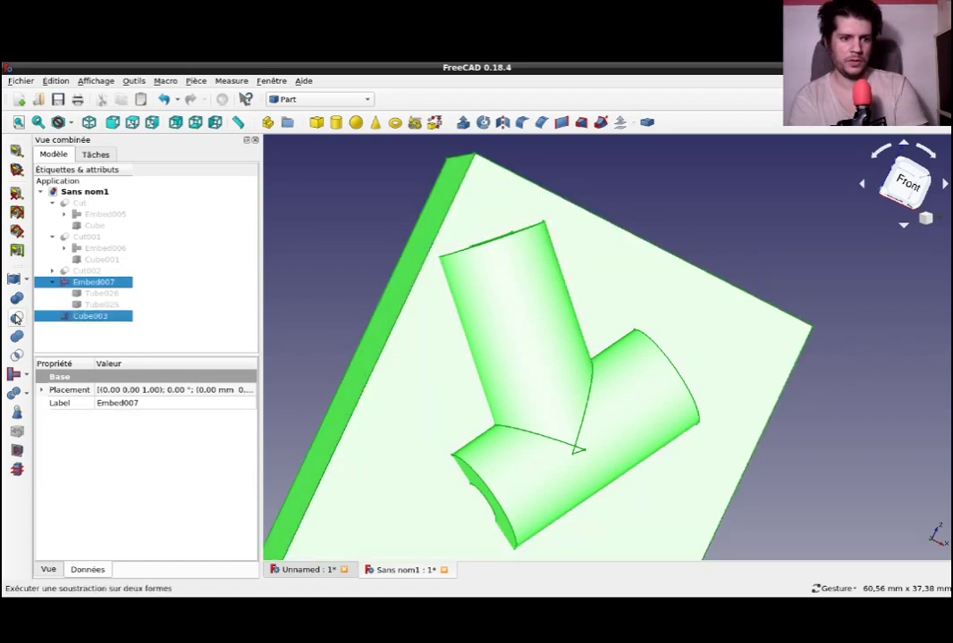
pyautogui.click(16, 319)
pyautogui.moveTo(358, 330)
pyautogui.mouseDown()
pyautogui.moveTo(570, 366)
pyautogui.moveTo(719, 347)
pyautogui.moveTo(745, 303)
pyautogui.moveTo(670, 351)
pyautogui.moveTo(696, 366)
pyautogui.moveTo(653, 341)
pyautogui.moveTo(662, 297)
pyautogui.moveTo(648, 289)
pyautogui.mouseUp()
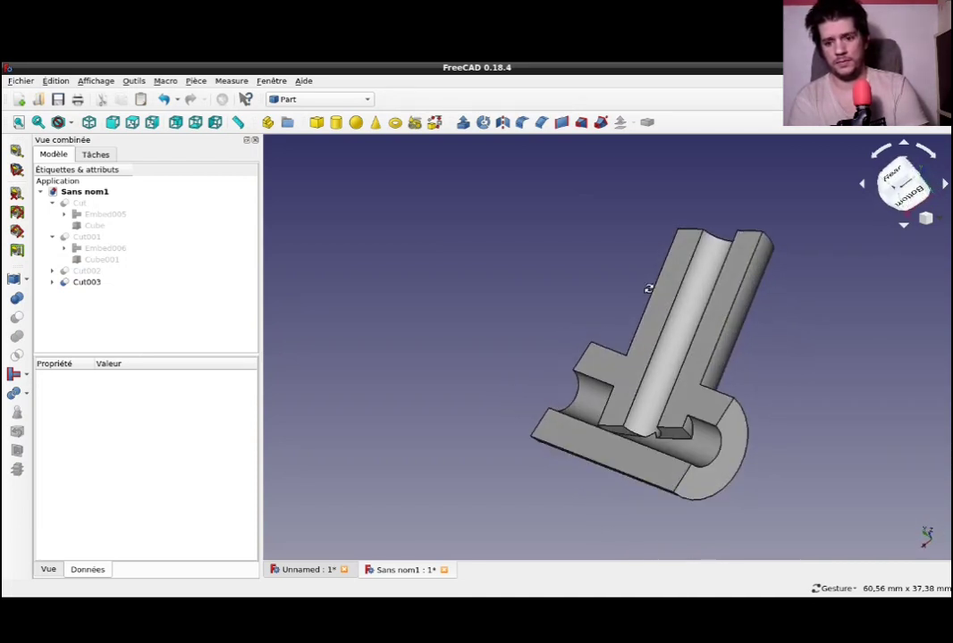
# Orbit around the halved Cut003 junction to inspect its hollow cross-sections from several angles
pyautogui.moveTo(592, 288)
pyautogui.mouseDown()
pyautogui.moveTo(510, 422)
pyautogui.moveTo(546, 428)
pyautogui.mouseUp()
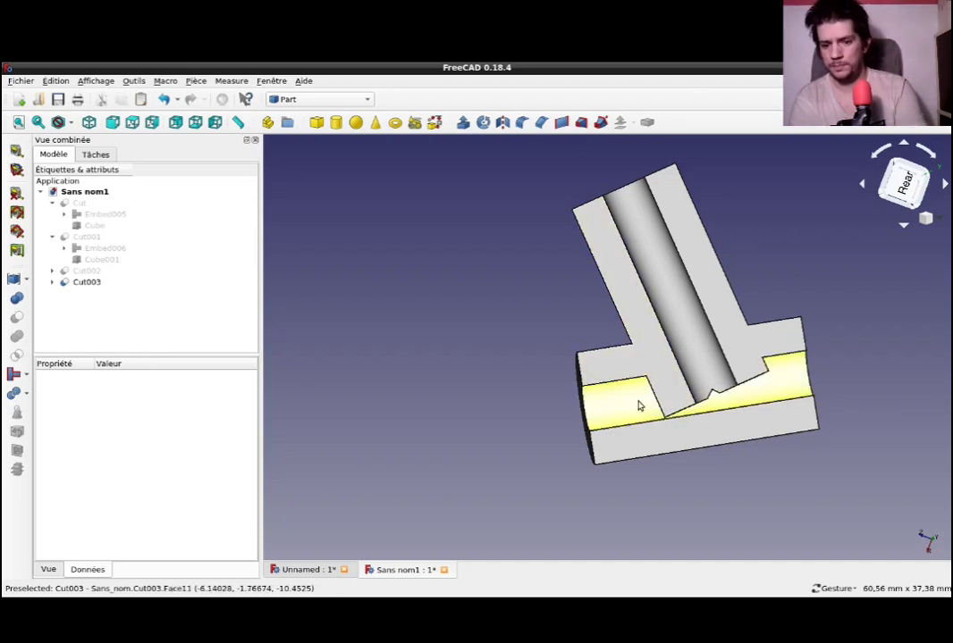
pyautogui.moveTo(430, 434)
pyautogui.mouseDown()
pyautogui.moveTo(524, 404)
pyautogui.moveTo(419, 412)
pyautogui.mouseUp()
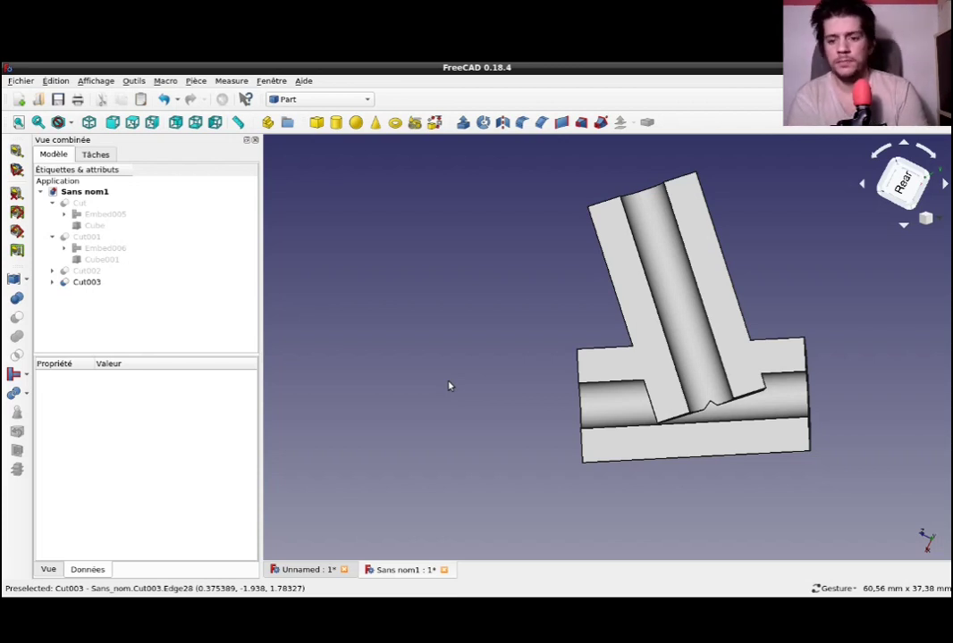
pyautogui.moveTo(516, 418)
pyautogui.mouseDown()
pyautogui.moveTo(657, 475)
pyautogui.moveTo(666, 458)
pyautogui.moveTo(676, 376)
pyautogui.moveTo(532, 383)
pyautogui.mouseUp()
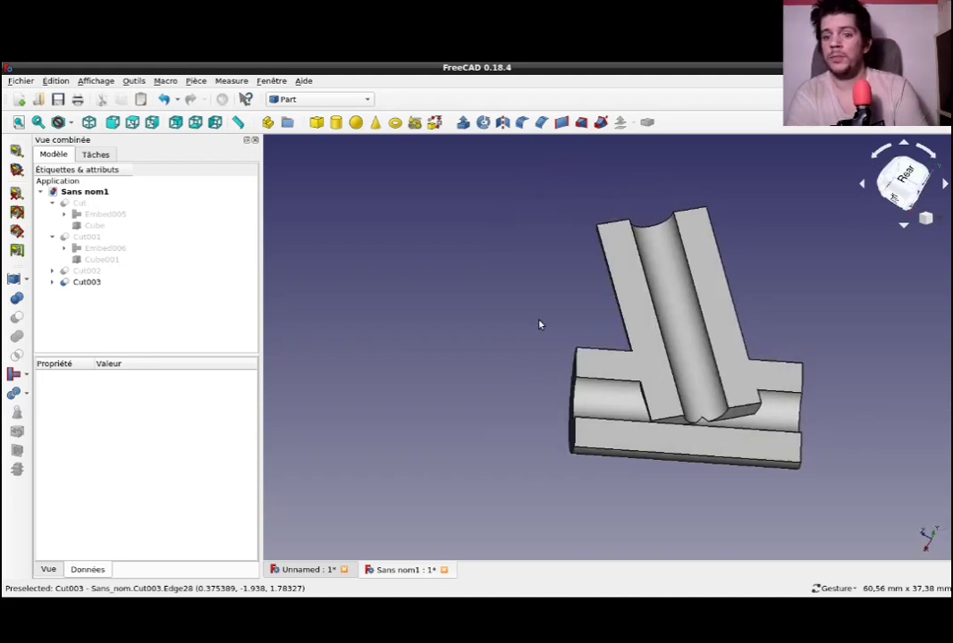
pyautogui.moveTo(578, 246)
pyautogui.mouseDown()
pyautogui.moveTo(623, 305)
pyautogui.moveTo(606, 351)
pyautogui.moveTo(538, 361)
pyautogui.moveTo(470, 312)
pyautogui.moveTo(445, 257)
pyautogui.mouseUp()
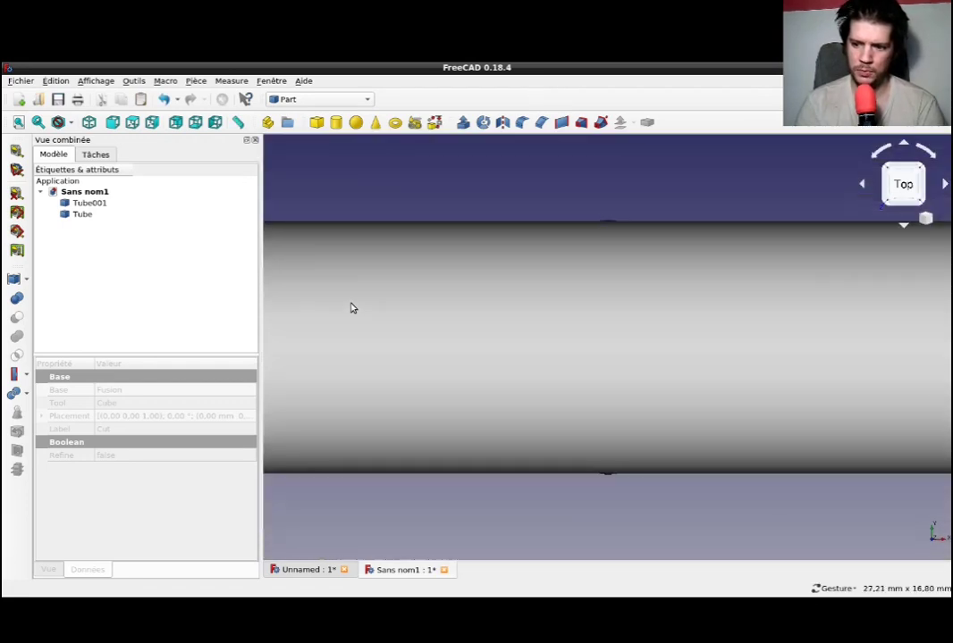
# Fit the whole tee in a near-front isometric view, then select Tube001 and Tube
pyautogui.press('0')
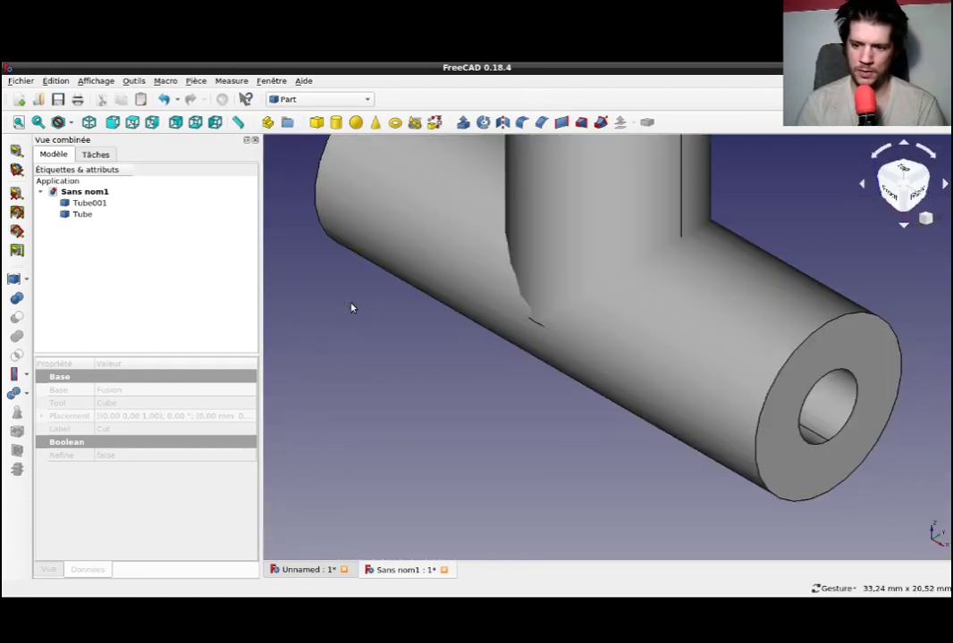
pyautogui.press('v')
pyautogui.press('f')
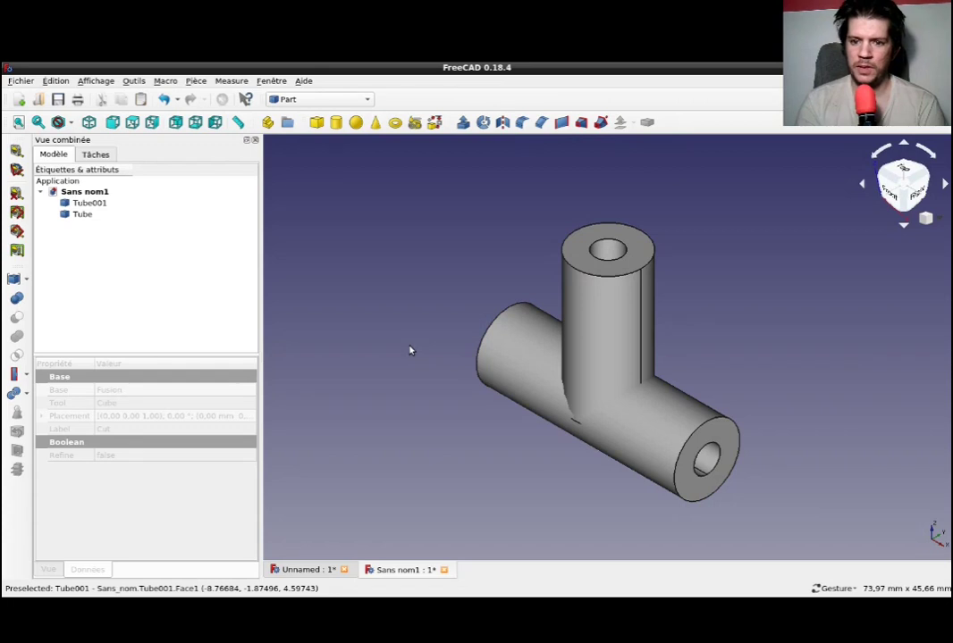
pyautogui.moveTo(448, 444); pyautogui.dragTo(544, 429)
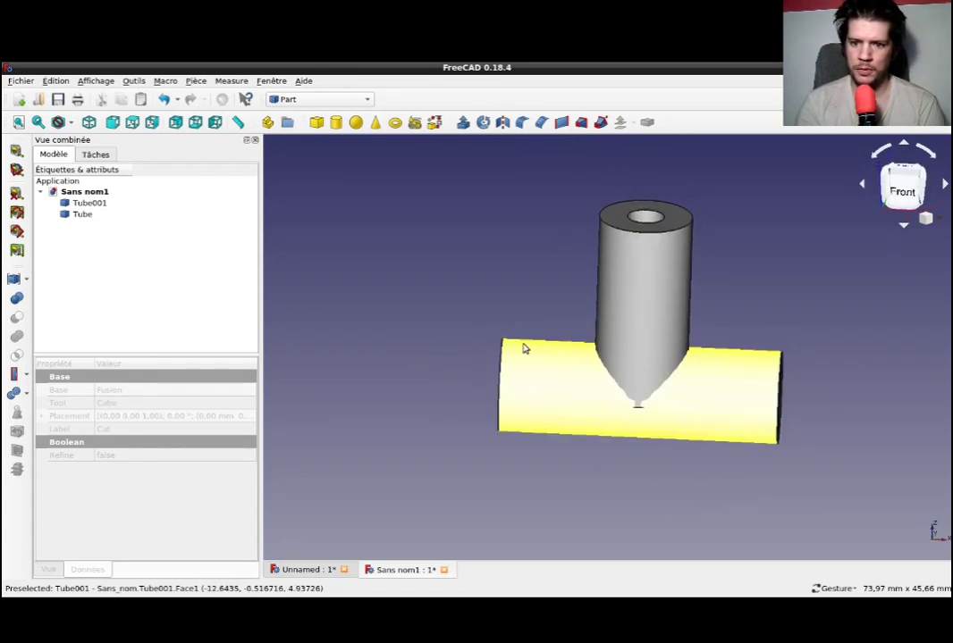
pyautogui.click(83, 206)
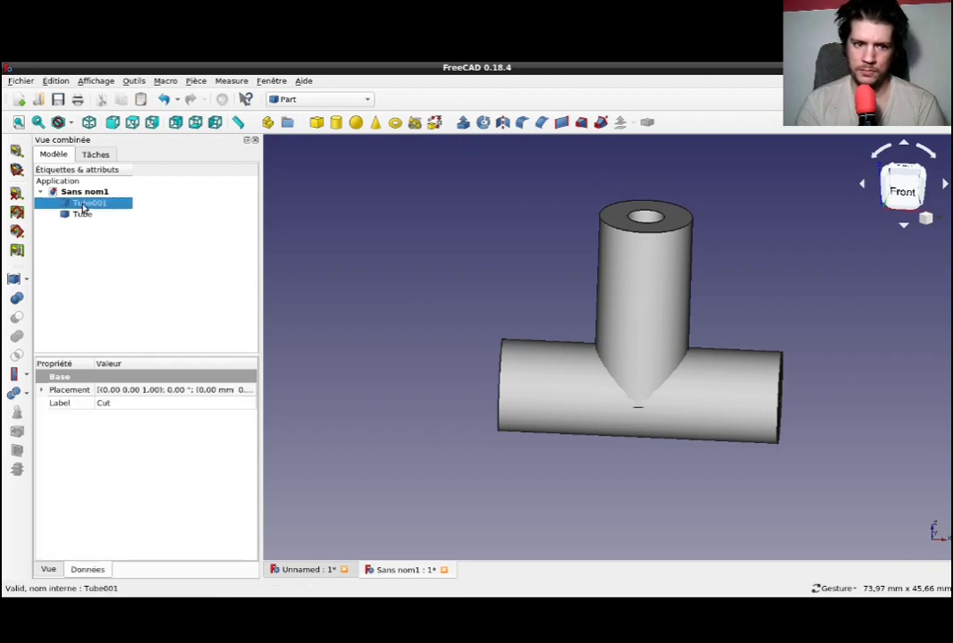
pyautogui.keyDown('ctrl'); pyautogui.click(82, 215); pyautogui.keyUp('ctrl')
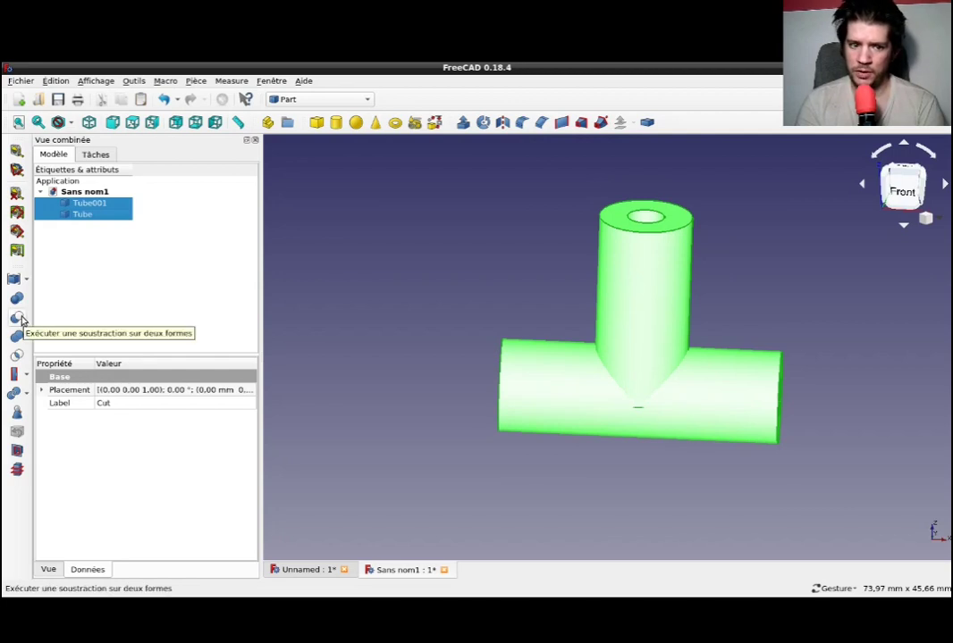
pyautogui.click(18, 318)
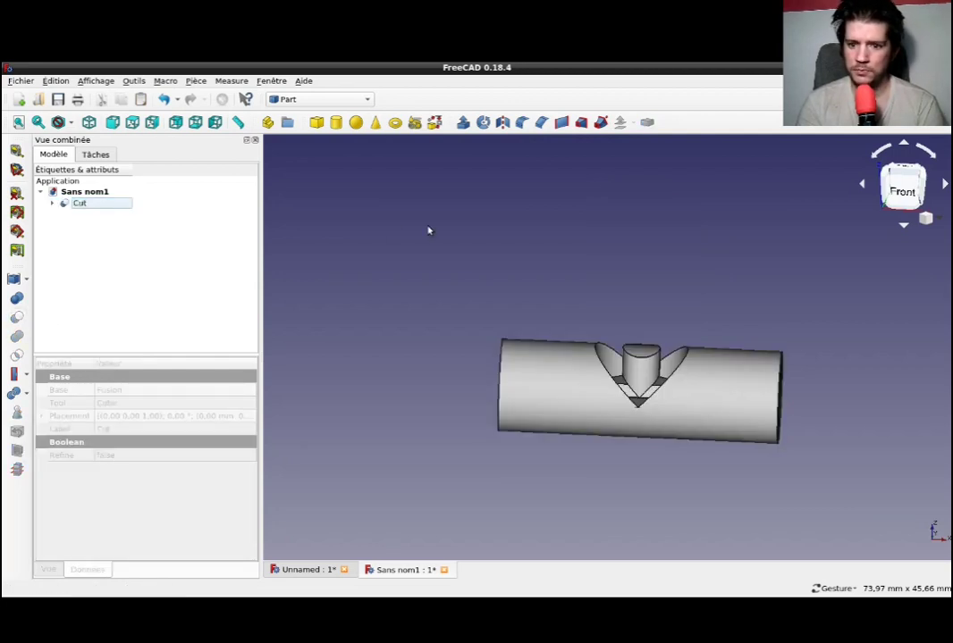
pyautogui.moveTo(562, 239)
pyautogui.mouseDown()
pyautogui.moveTo(570, 344)
pyautogui.moveTo(495, 319)
pyautogui.mouseUp()
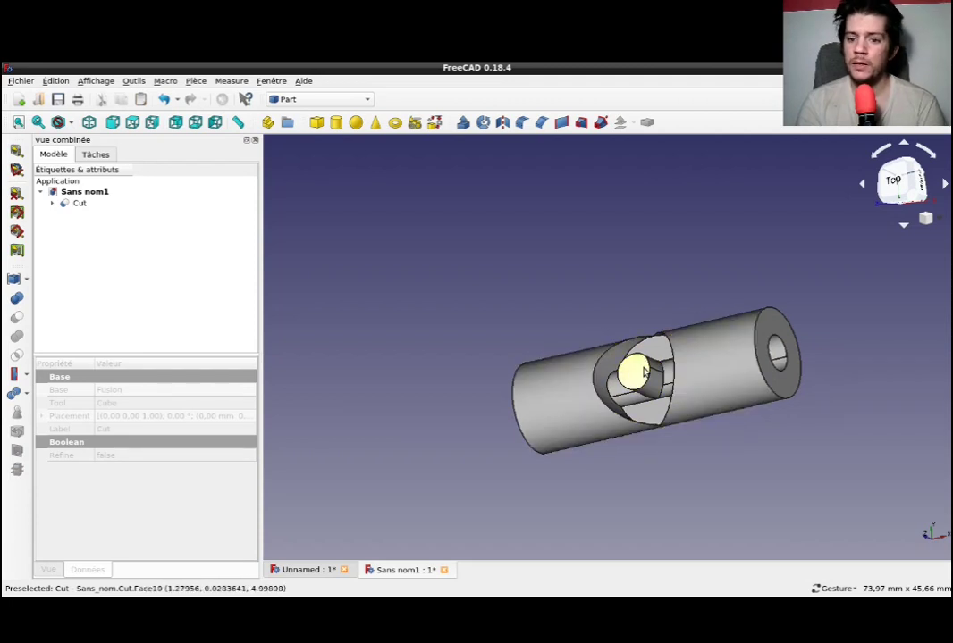
pyautogui.moveTo(644, 371)
pyautogui.mouseDown()
pyautogui.moveTo(701, 453)
pyautogui.moveTo(899, 325)
pyautogui.mouseUp()
pyautogui.moveTo(540, 366)
pyautogui.mouseDown()
pyautogui.moveTo(513, 394)
pyautogui.moveTo(560, 403)
pyautogui.moveTo(587, 362)
pyautogui.mouseUp()
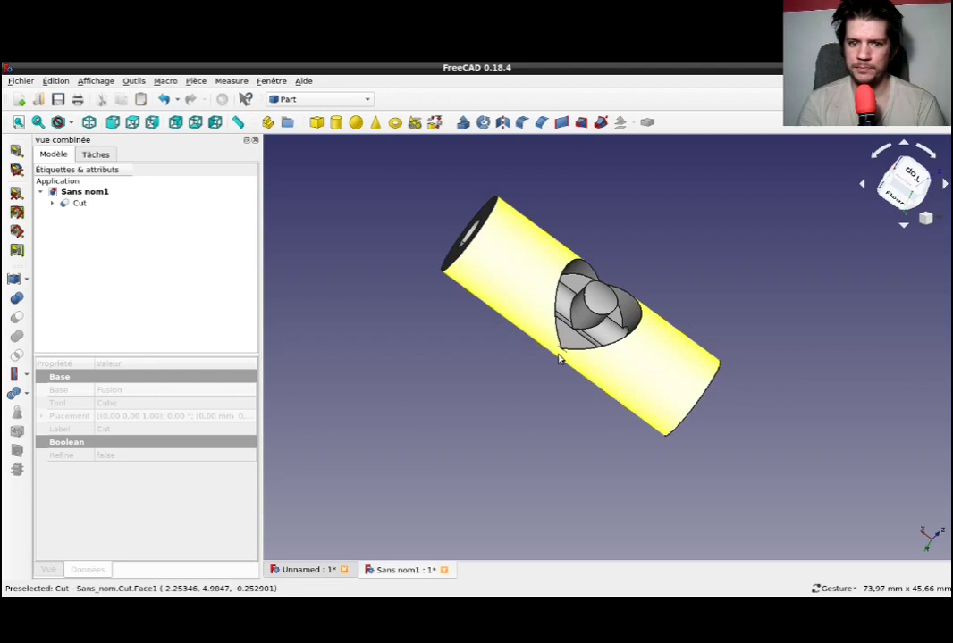
pyautogui.hotkey('ctrl', 'z')
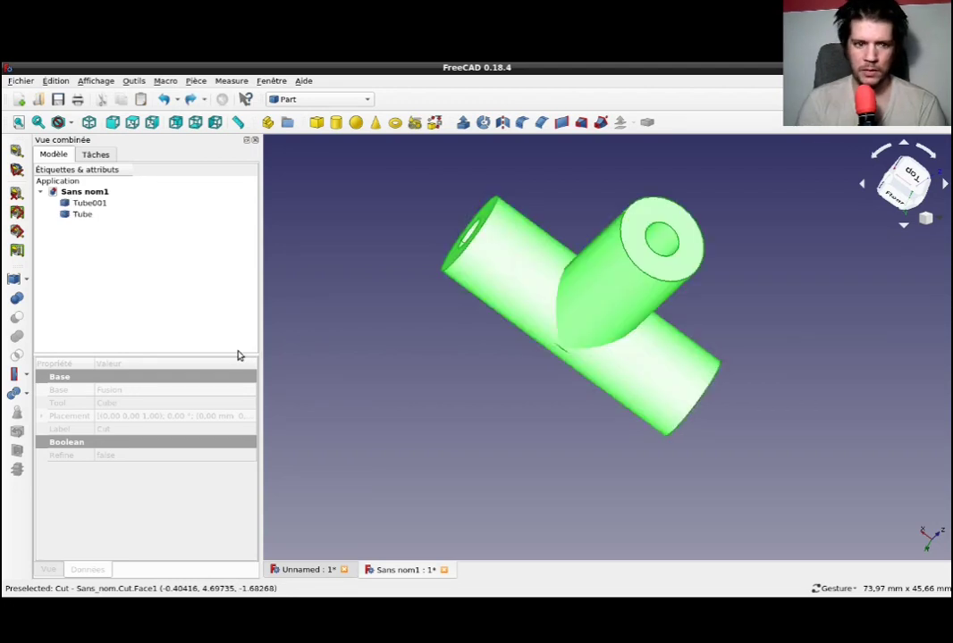
# Create a Cutout of Tube001 by Tube and orbit to inspect the cut tube
pyautogui.click(80, 204)
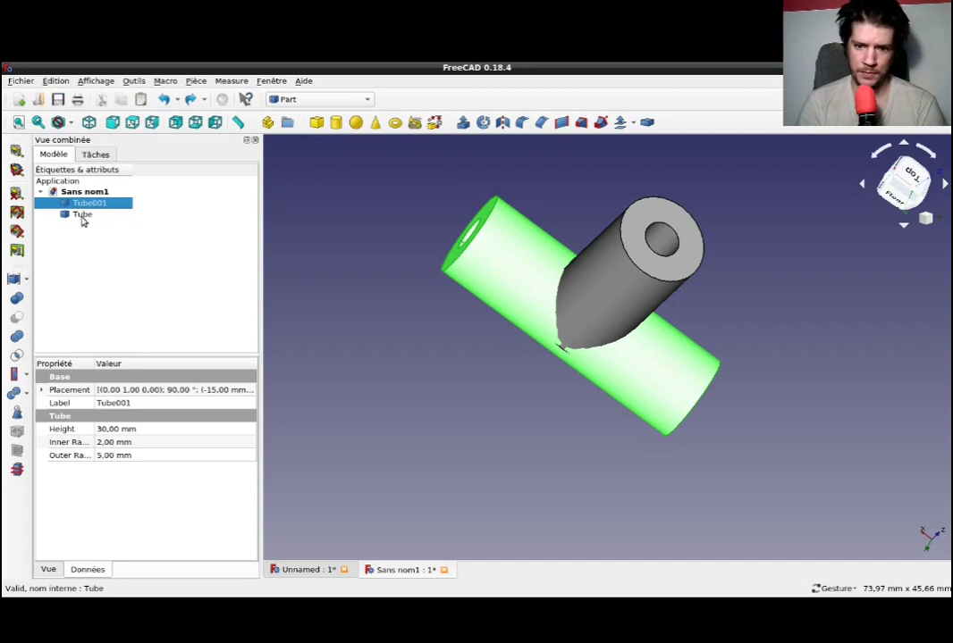
pyautogui.keyDown('ctrl'); pyautogui.click(81, 217); pyautogui.keyUp('ctrl')
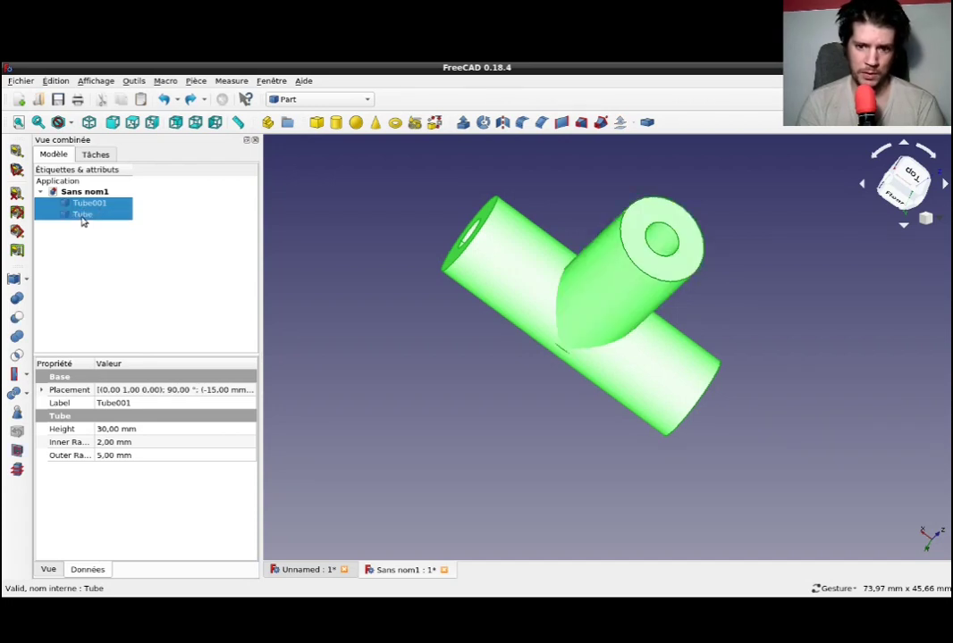
pyautogui.click(16, 378)
pyautogui.moveTo(651, 251)
pyautogui.mouseDown()
pyautogui.moveTo(563, 315)
pyautogui.moveTo(586, 357)
pyautogui.moveTo(629, 355)
pyautogui.moveTo(652, 255)
pyautogui.moveTo(591, 244)
pyautogui.moveTo(512, 270)
pyautogui.moveTo(564, 334)
pyautogui.moveTo(589, 276)
pyautogui.moveTo(580, 253)
pyautogui.moveTo(527, 286)
pyautogui.mouseUp()
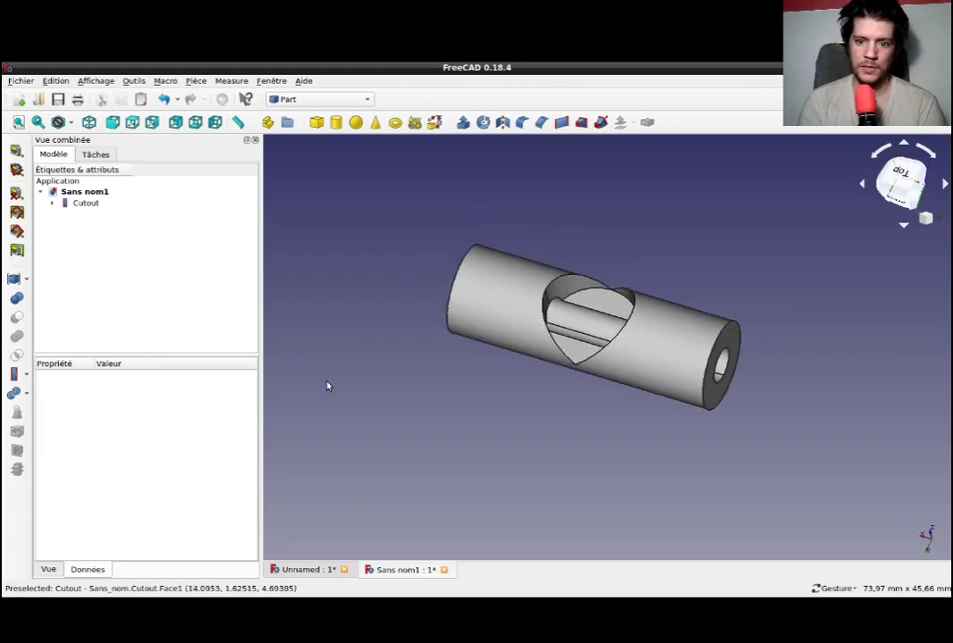
# Check the Cutout's source tubes in the tree, then hide the Cutout
pyautogui.click(54, 203)
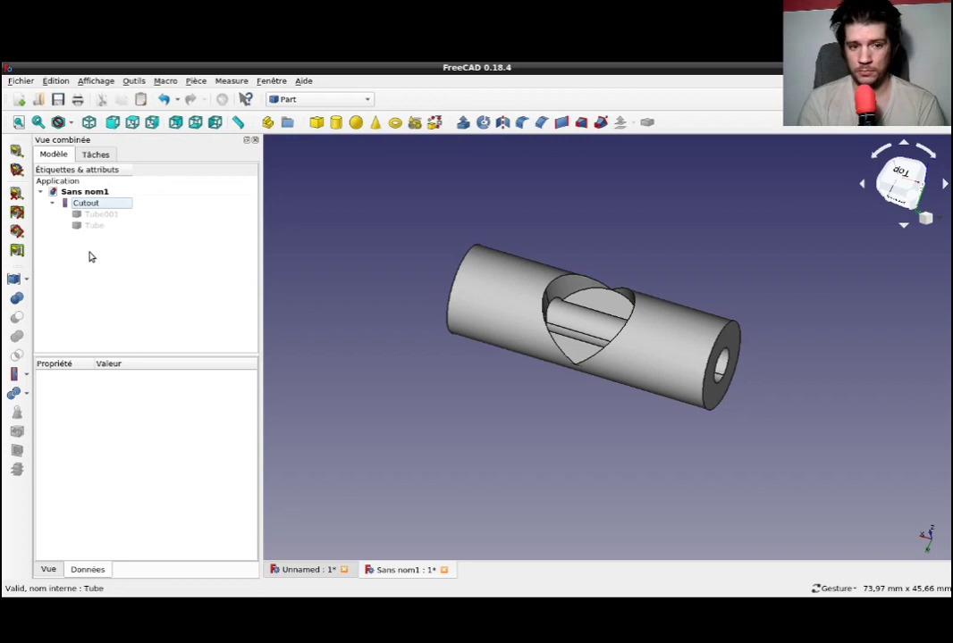
pyautogui.click(52, 203)
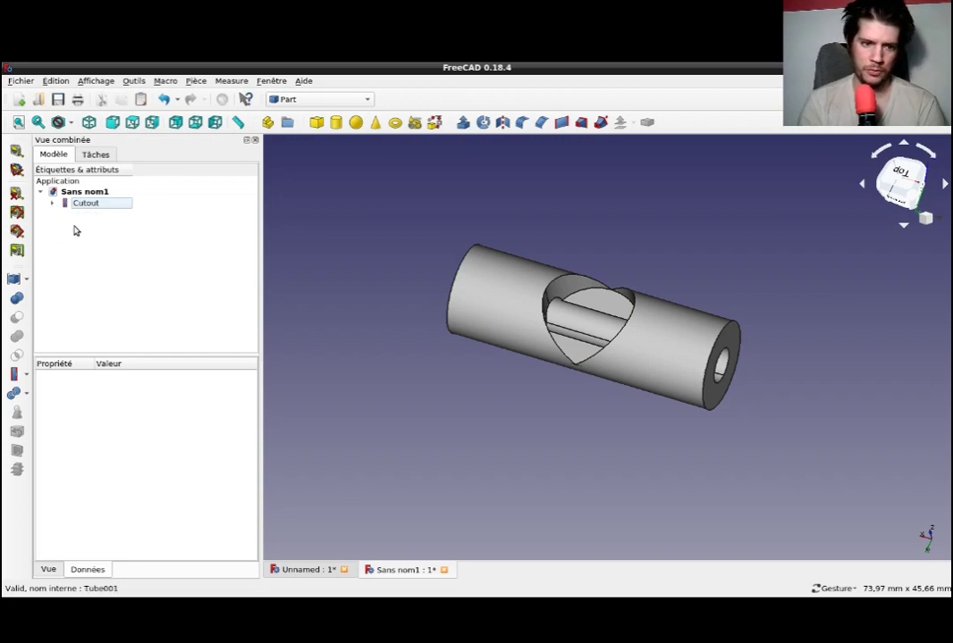
pyautogui.click(85, 204)
pyautogui.press('space')
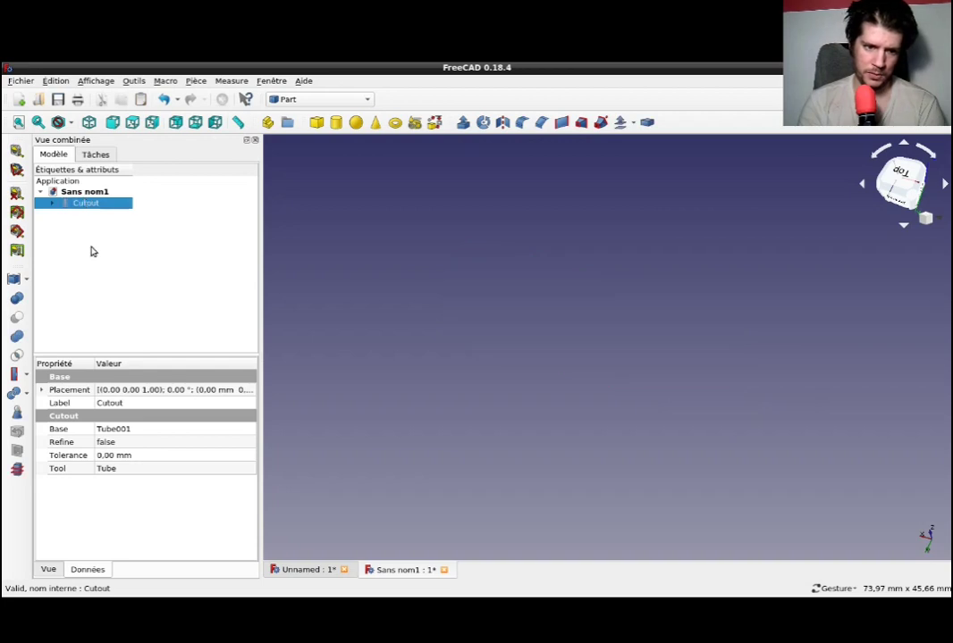
pyautogui.press('F2')
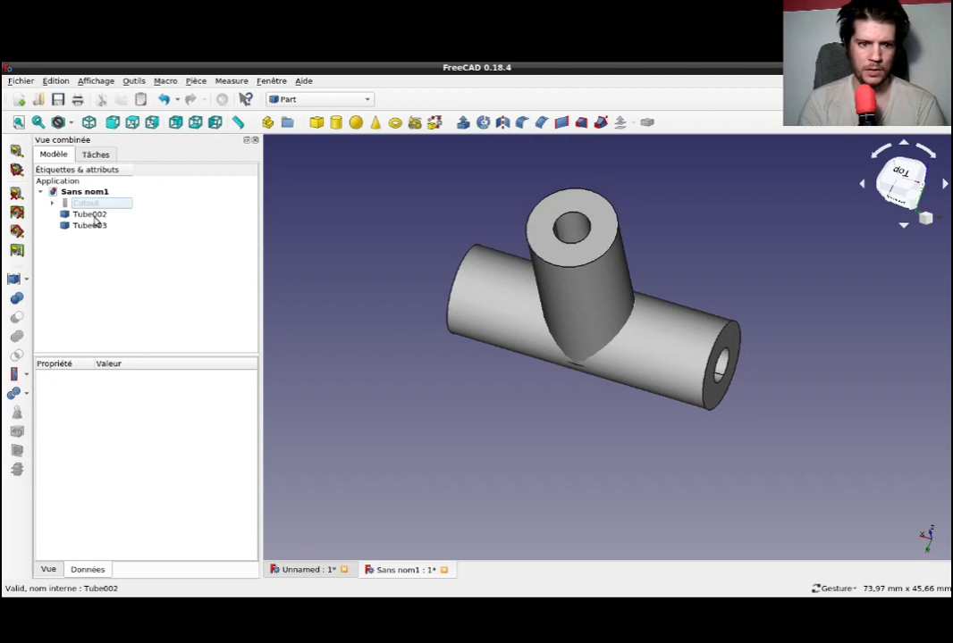
# Slide Tube003 about 9 mm down through Tube002 to form a four-way cross
pyautogui.doubleClick(89, 214)
pyautogui.moveTo(421, 435); pyautogui.dragTo(440, 369)
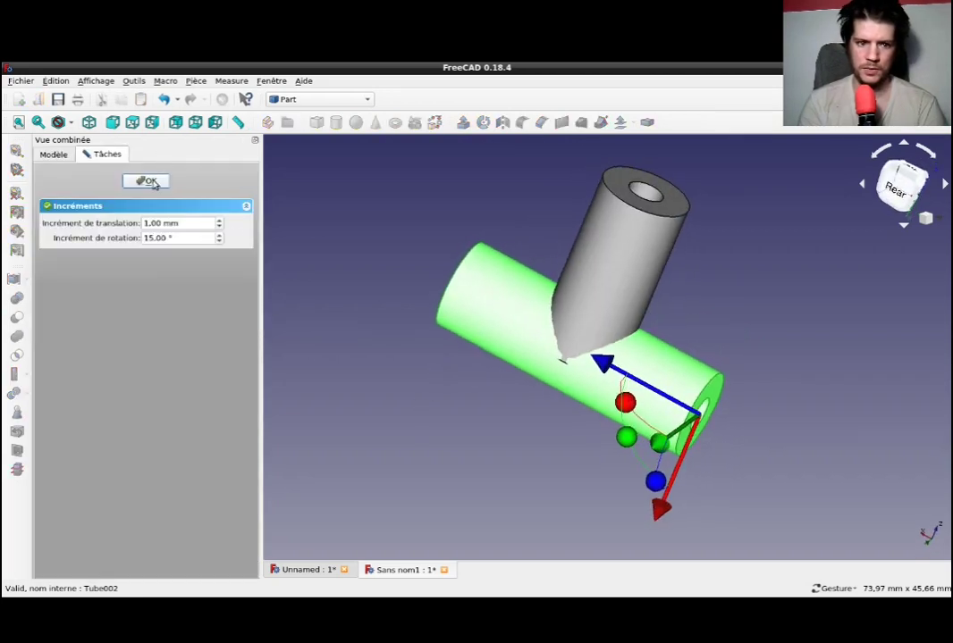
pyautogui.click(152, 181)
pyautogui.doubleClick(96, 227)
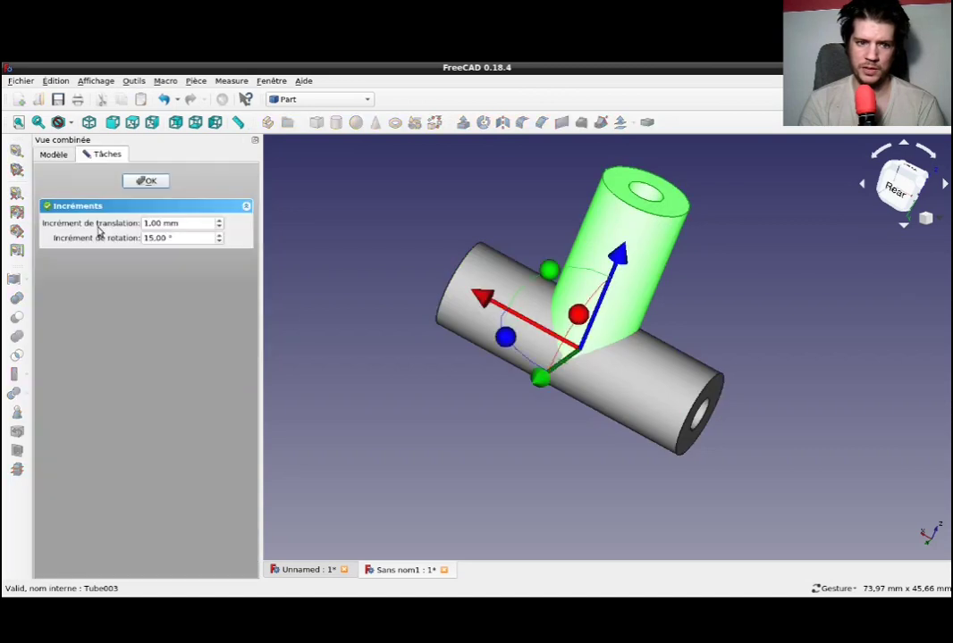
pyautogui.moveTo(621, 258); pyautogui.dragTo(580, 330)
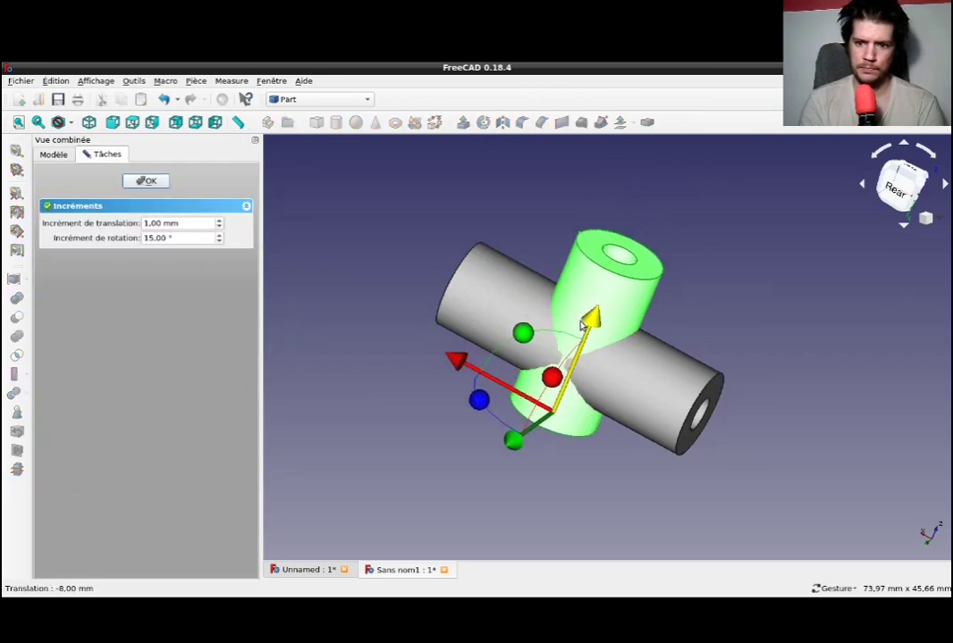
pyautogui.click(147, 181)
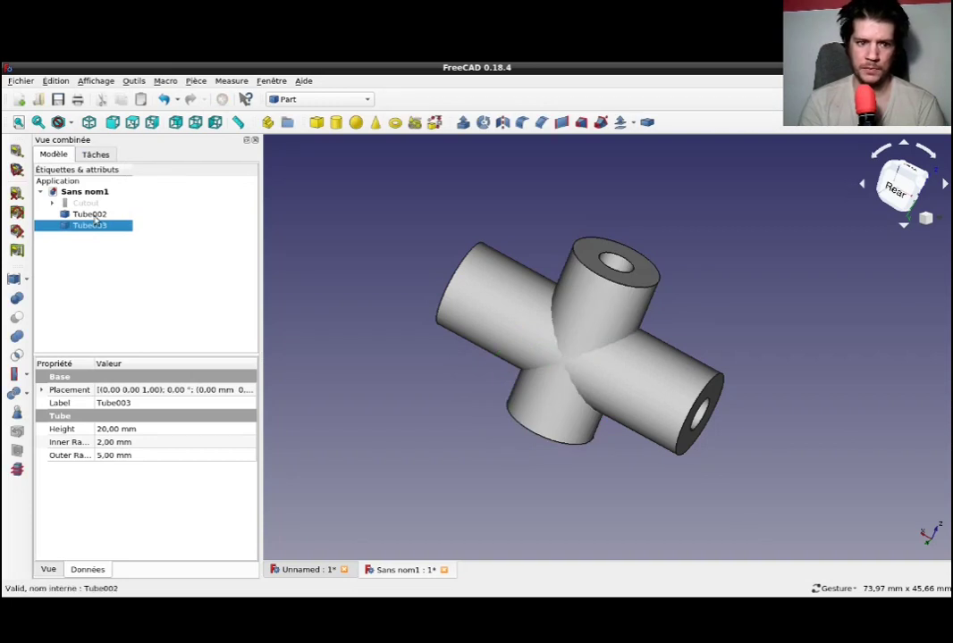
pyautogui.keyDown('ctrl'); pyautogui.click(93, 215); pyautogui.keyUp('ctrl')
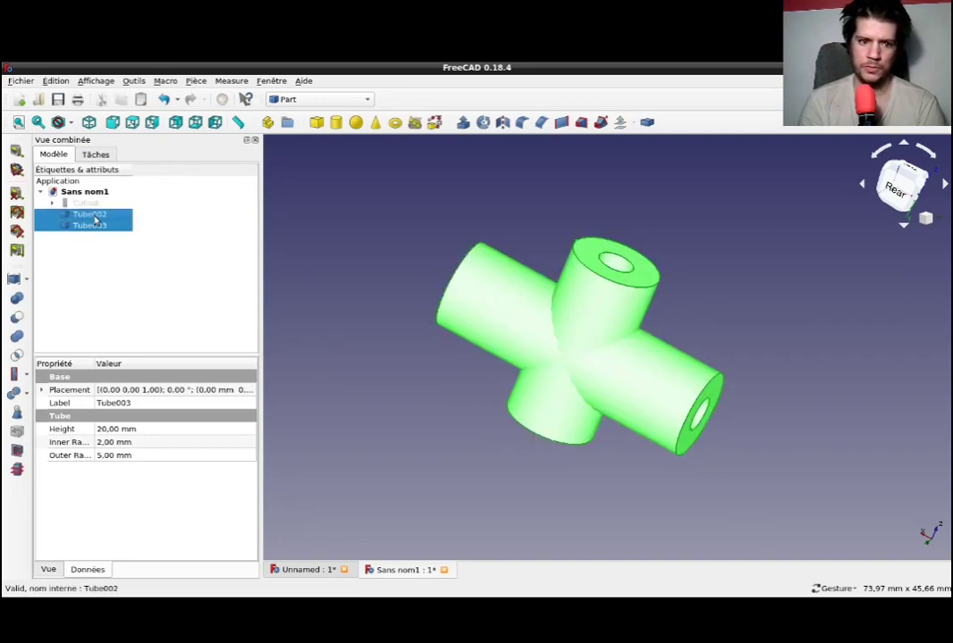
pyautogui.click(15, 375)
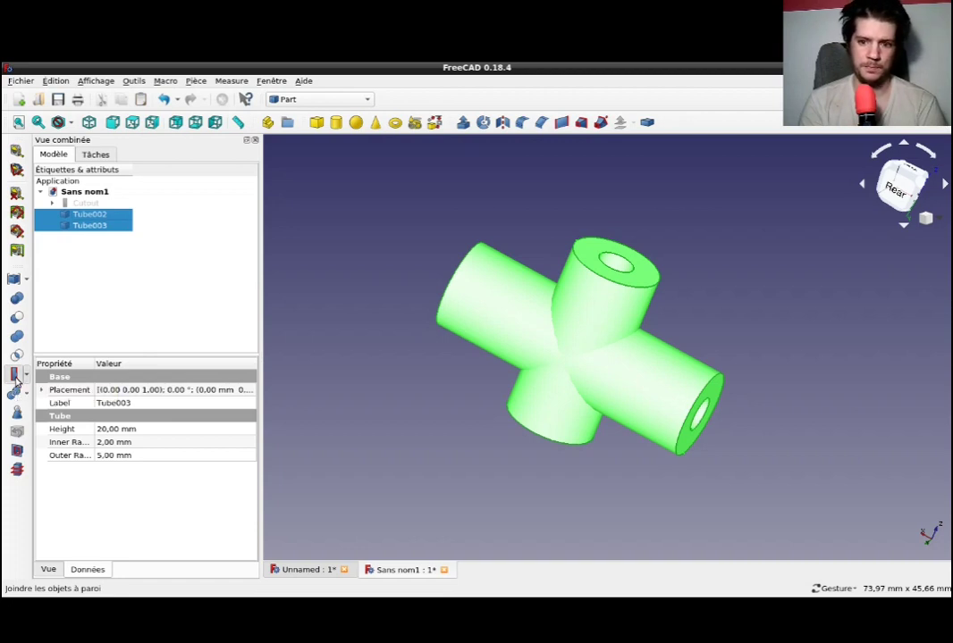
pyautogui.moveTo(569, 273)
pyautogui.mouseDown()
pyautogui.moveTo(772, 241)
pyautogui.moveTo(769, 321)
pyautogui.moveTo(792, 327)
pyautogui.moveTo(760, 308)
pyautogui.moveTo(627, 293)
pyautogui.moveTo(563, 300)
pyautogui.mouseUp()
pyautogui.hotkey('ctrl', 'z')
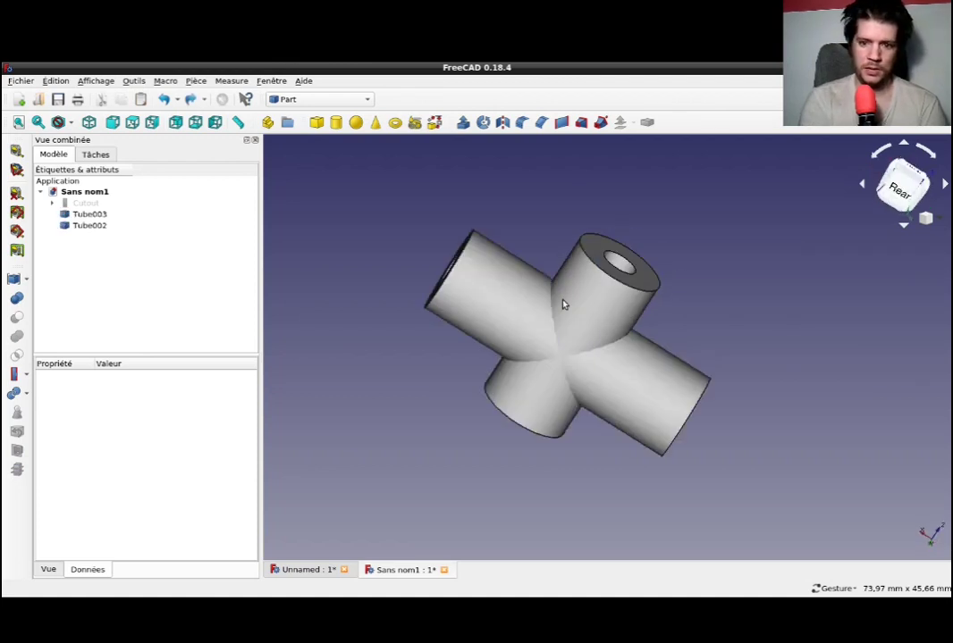
pyautogui.click(82, 217)
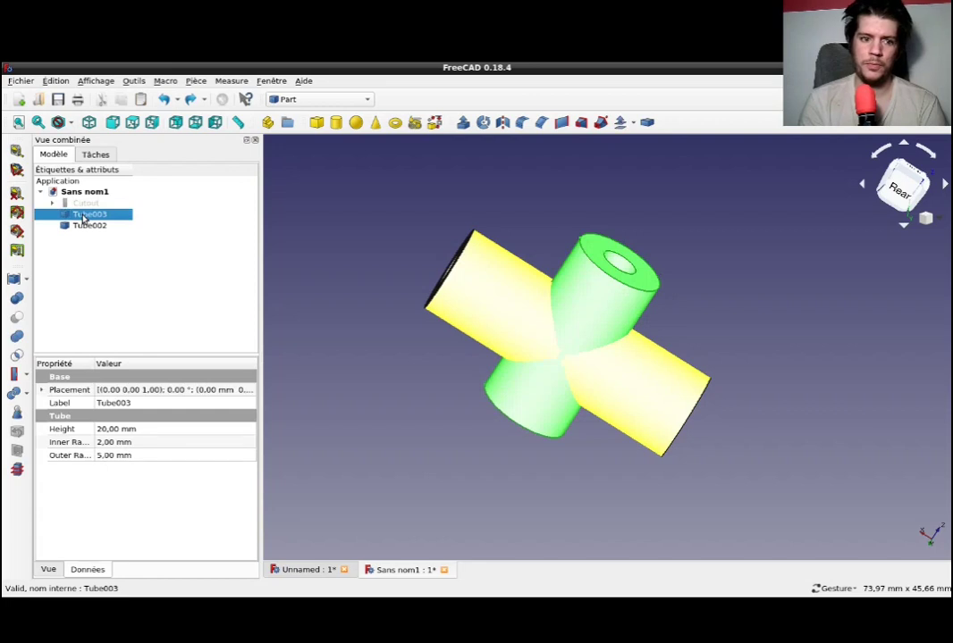
pyautogui.keyDown('ctrl'); pyautogui.click(79, 227); pyautogui.keyUp('ctrl')
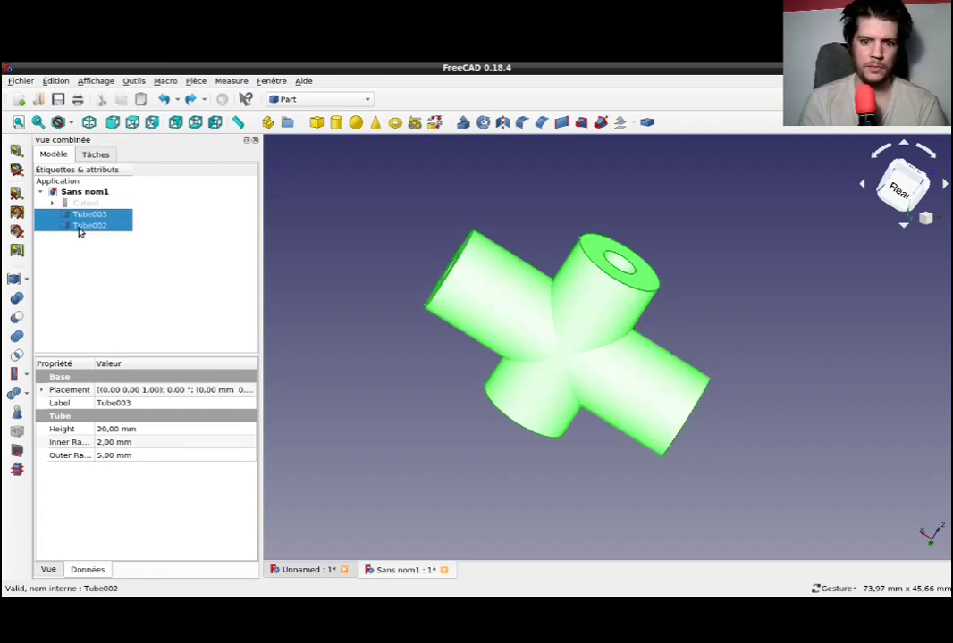
pyautogui.click(26, 374)
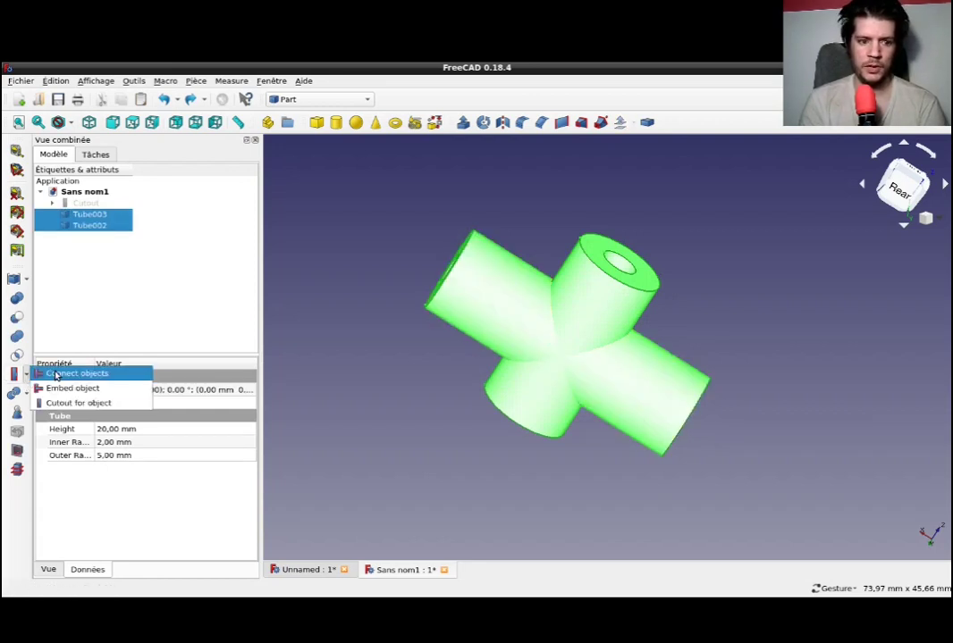
pyautogui.click(55, 373)
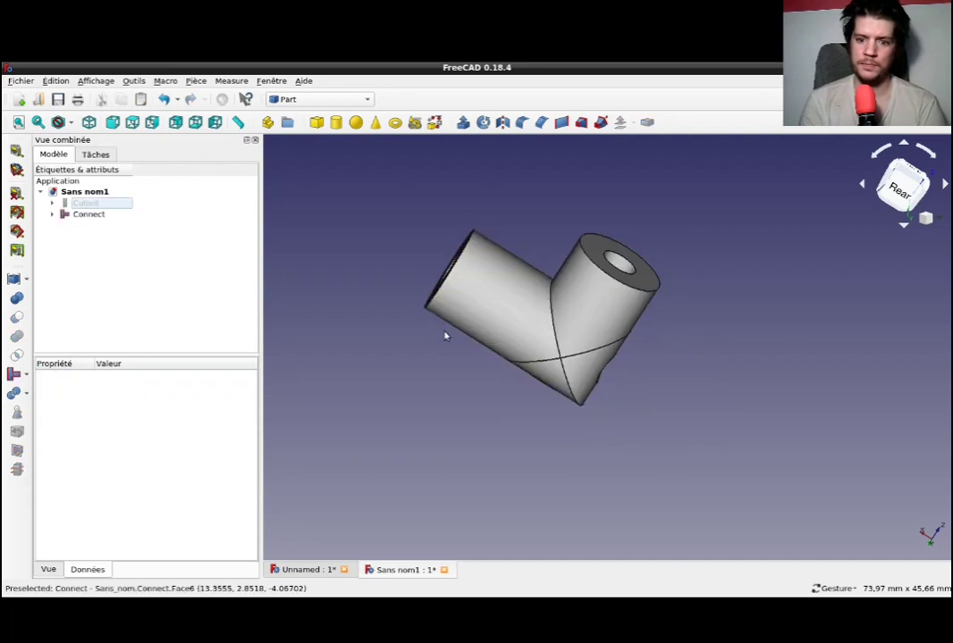
pyautogui.moveTo(696, 467)
pyautogui.mouseDown()
pyautogui.moveTo(510, 377)
pyautogui.moveTo(570, 436)
pyautogui.moveTo(721, 419)
pyautogui.mouseUp()
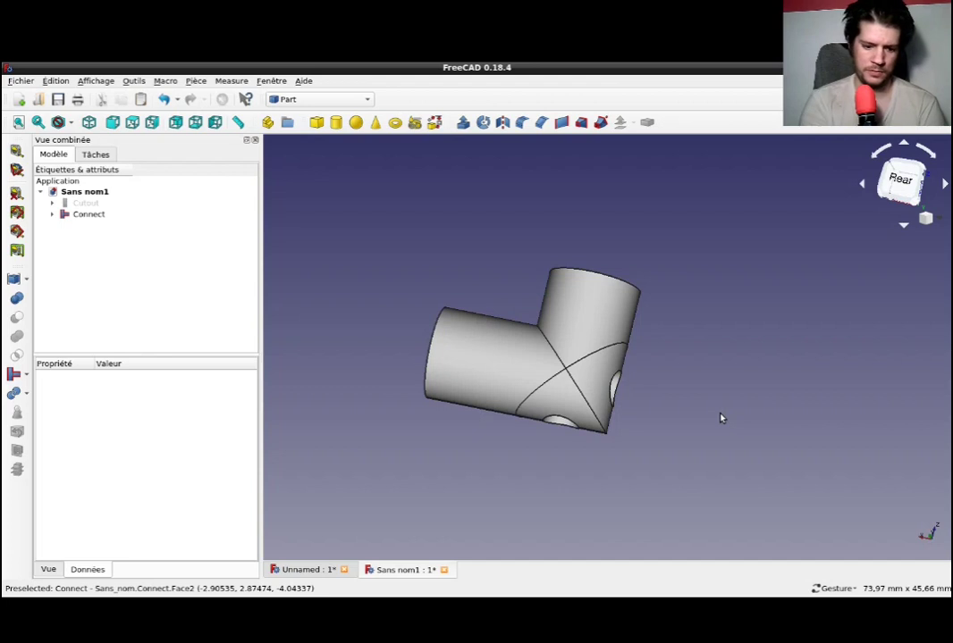
pyautogui.hotkey('ctrl', 'z')
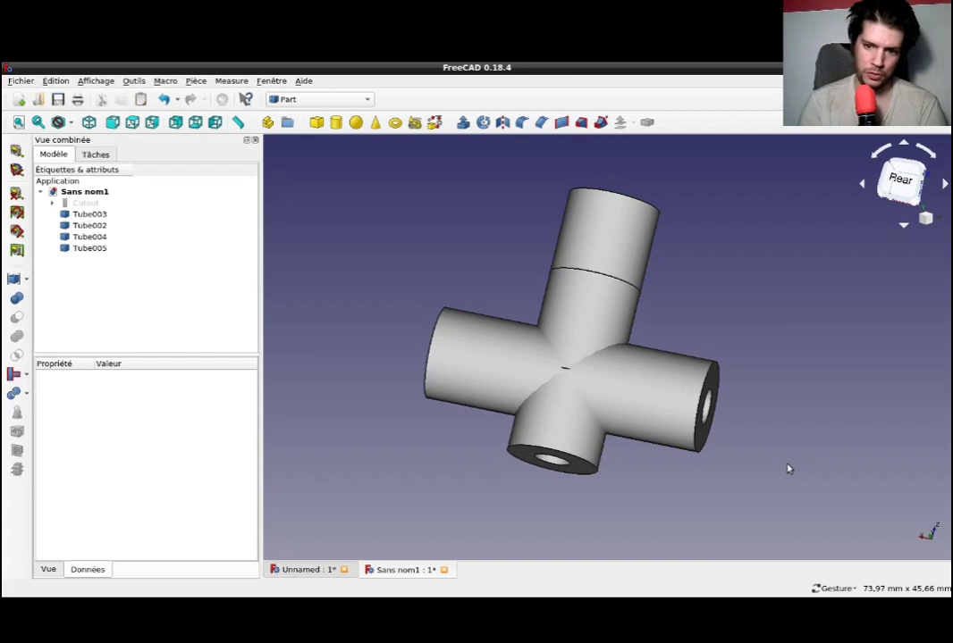
# Hide the horizontal Tube004 and clear the selection
pyautogui.click(90, 249)
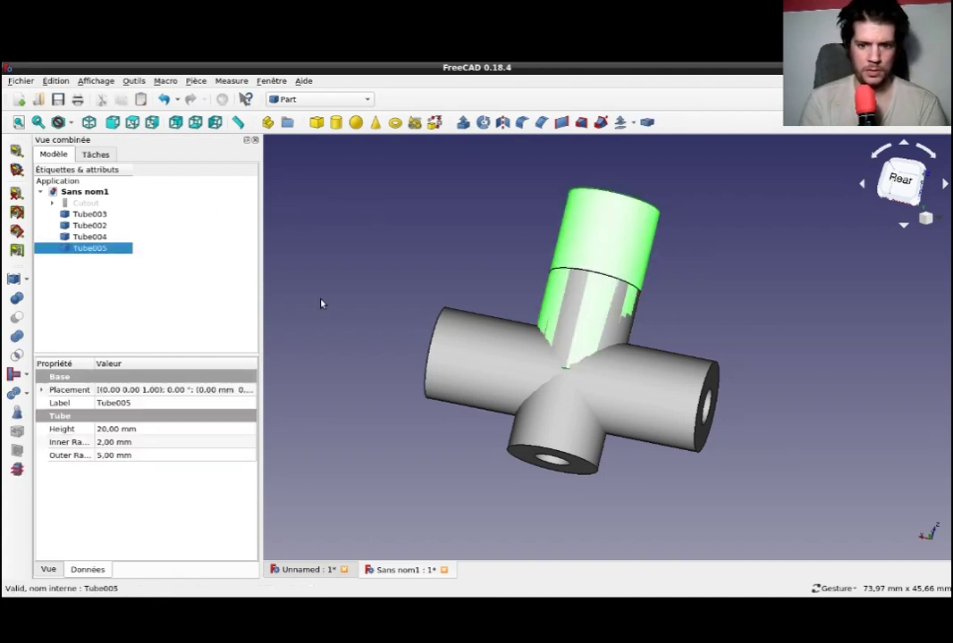
pyautogui.click(485, 361)
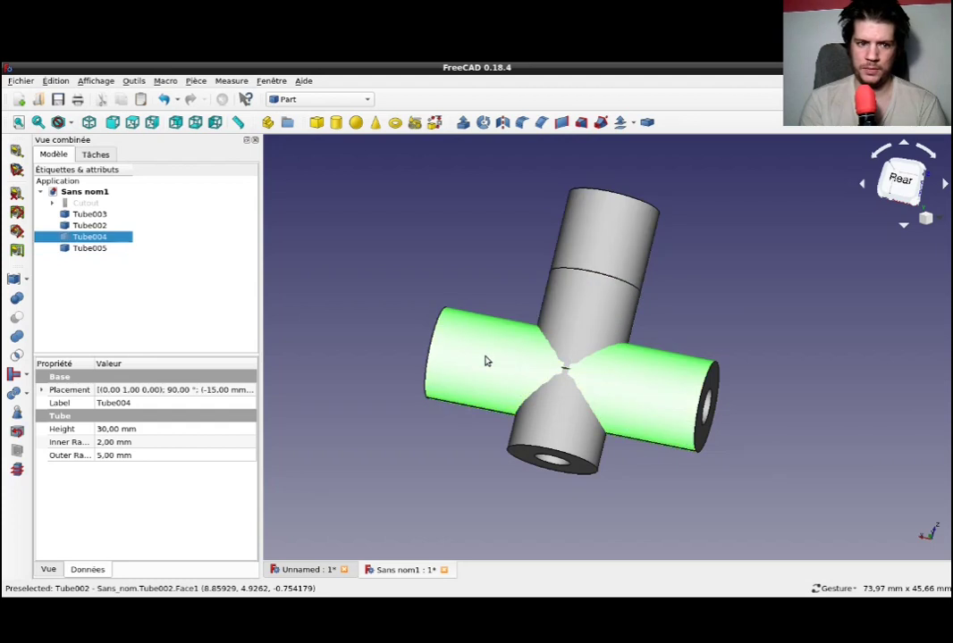
pyautogui.press('space')
pyautogui.click(477, 353)
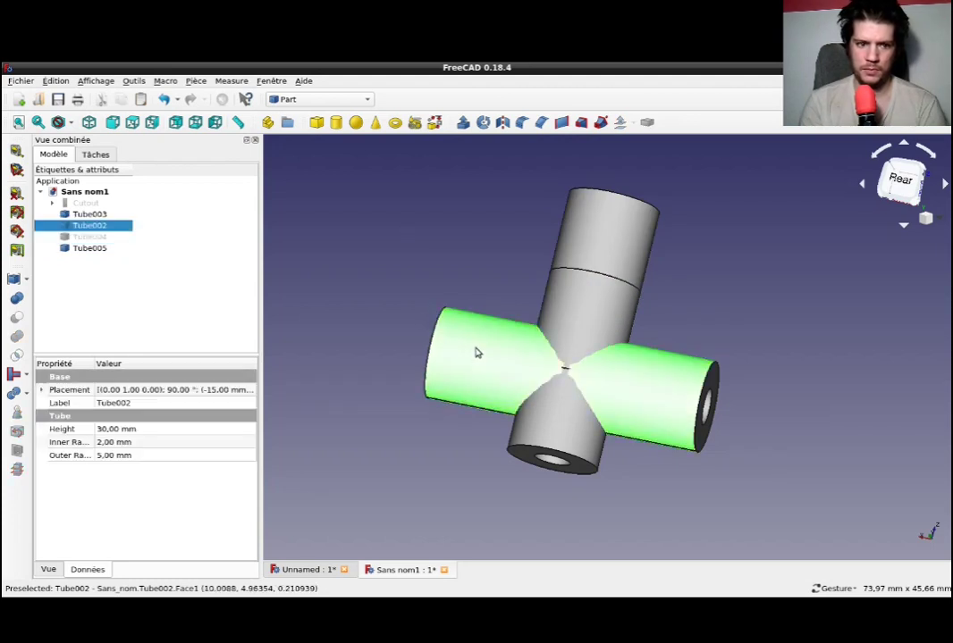
pyautogui.click(461, 289)
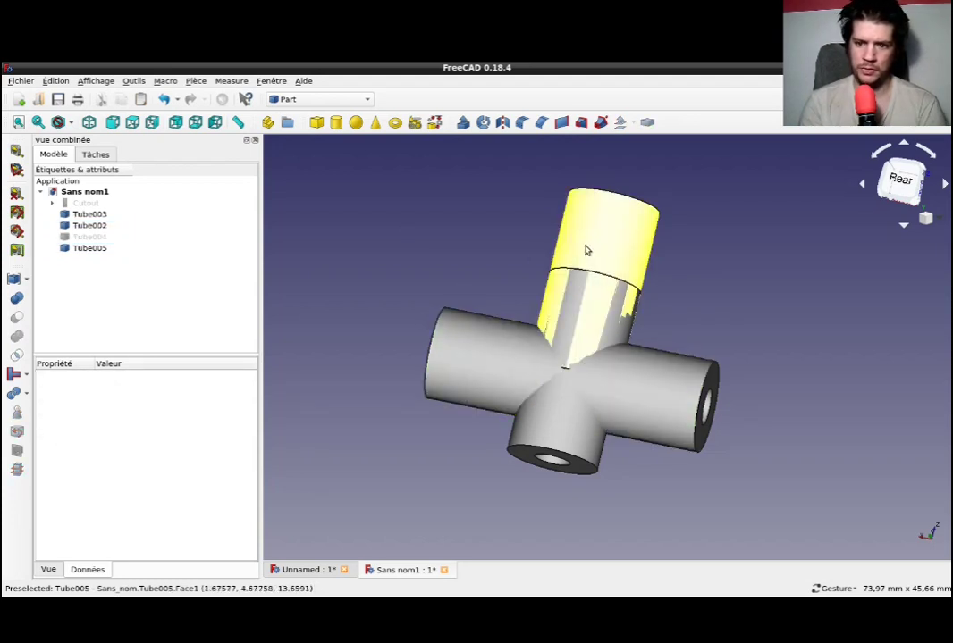
pyautogui.doubleClick(80, 248)
# Slide Tube005 about 9 mm along X and confirm its new position
pyautogui.moveTo(459, 359)
pyautogui.mouseDown()
pyautogui.moveTo(368, 341)
pyautogui.moveTo(377, 343)
pyautogui.mouseUp()
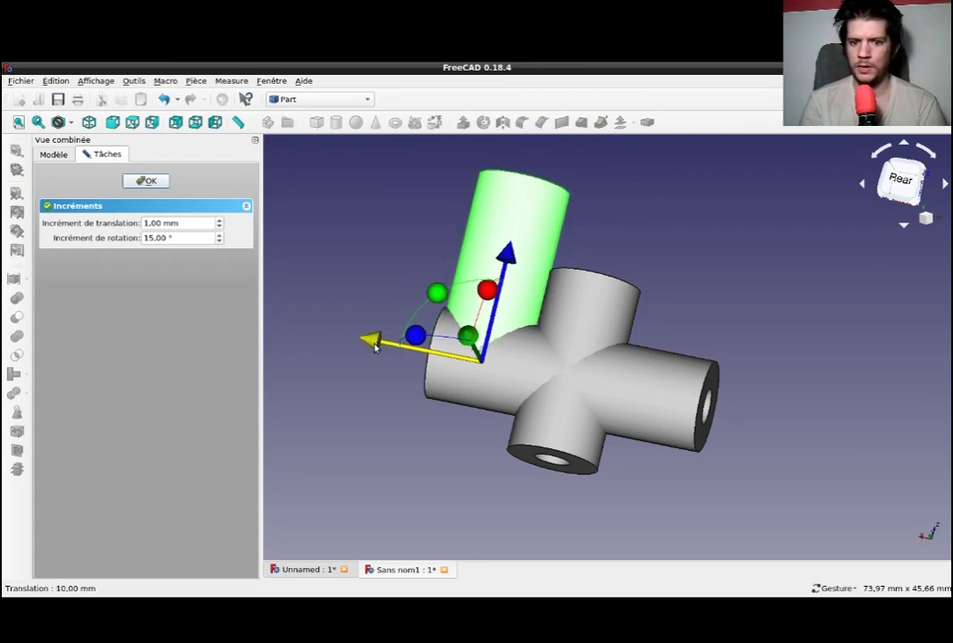
pyautogui.press('3')
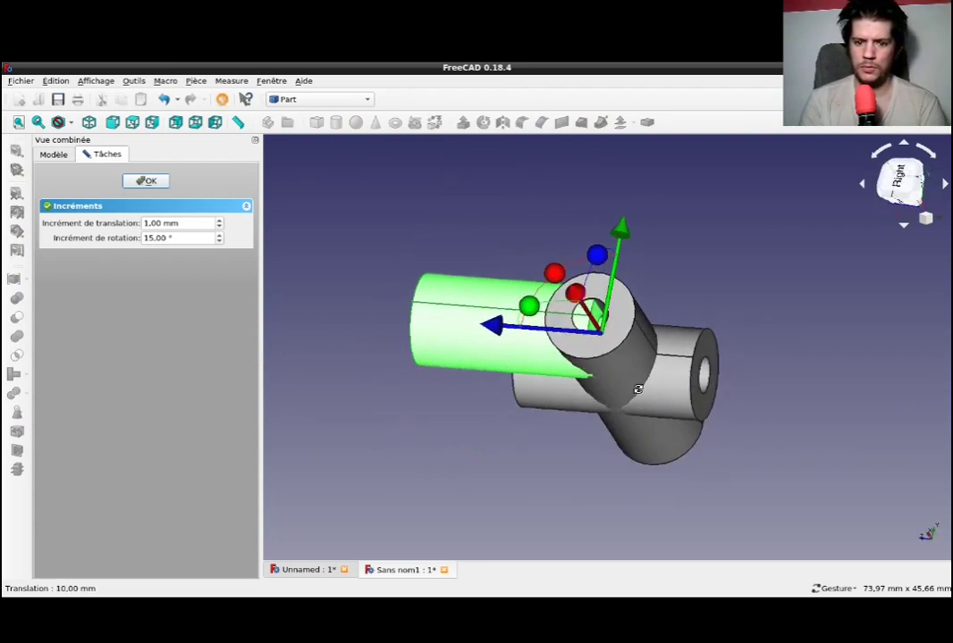
pyautogui.moveTo(678, 429); pyautogui.dragTo(330, 357)
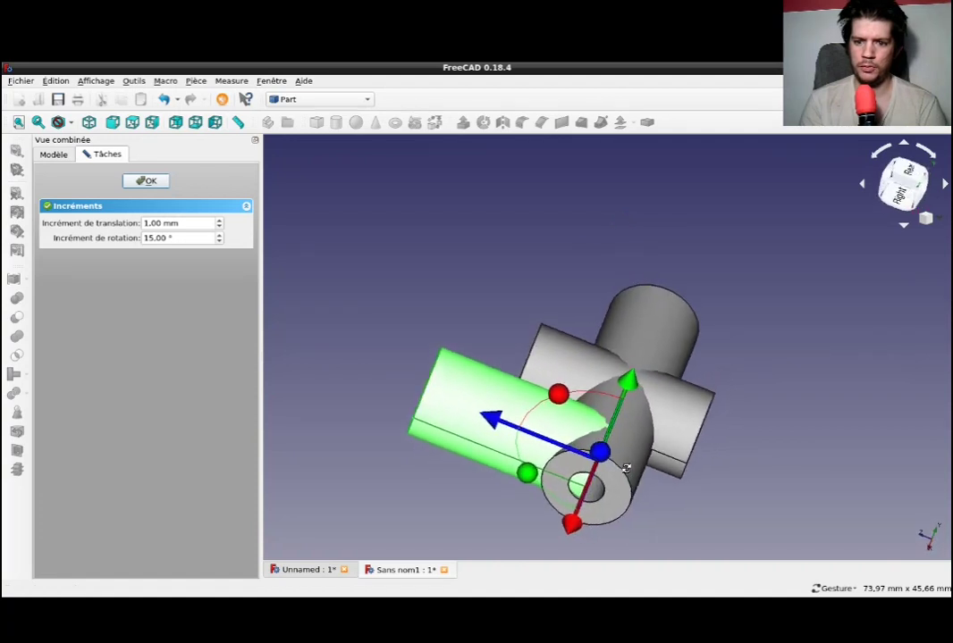
pyautogui.click(150, 182)
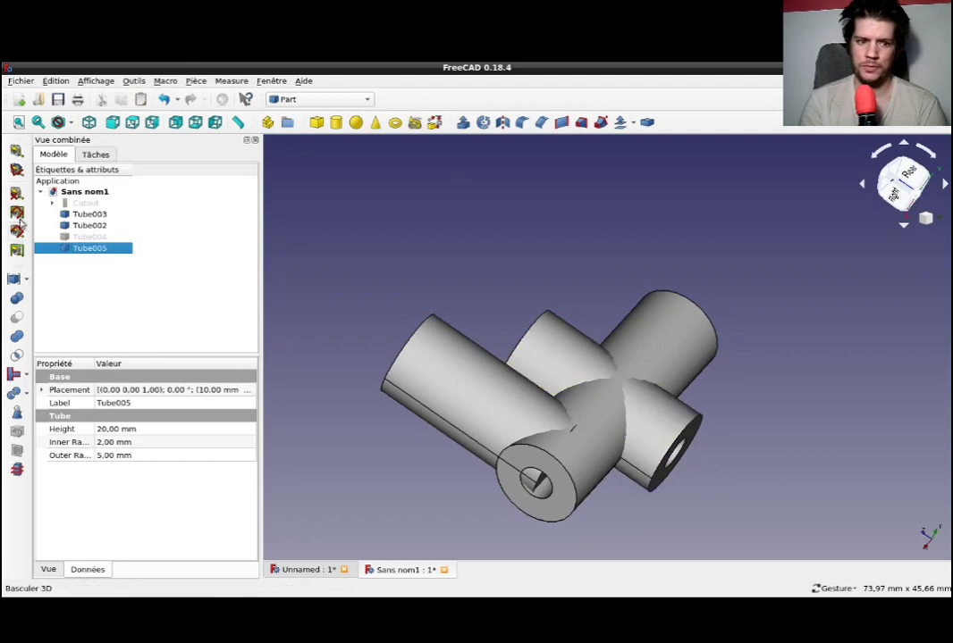
# Move Tube003 about 9 mm along its axis, then look down the tube ends
pyautogui.click(99, 220)
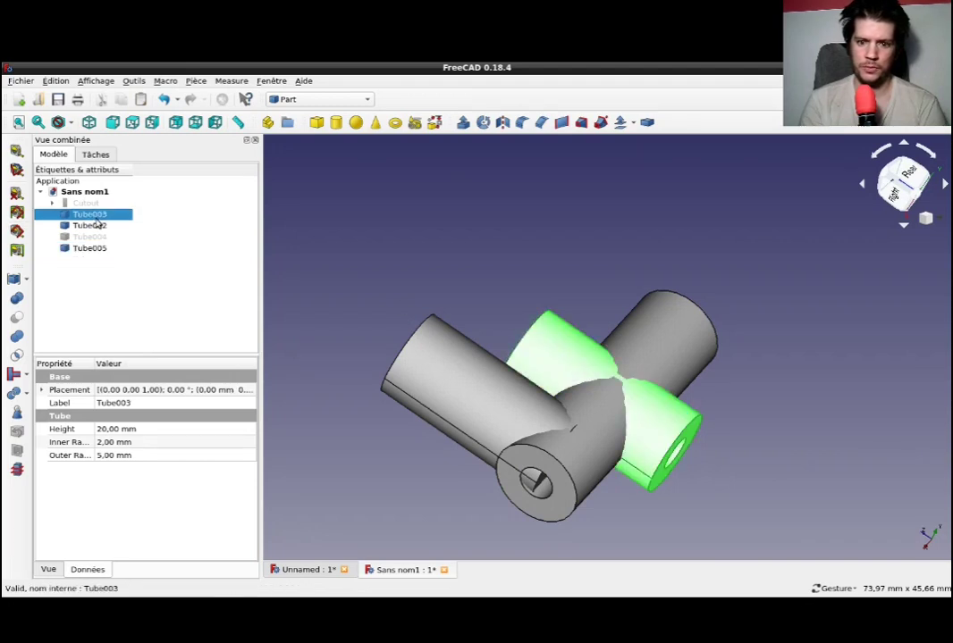
pyautogui.rightClick(98, 225)
pyautogui.click(134, 286)
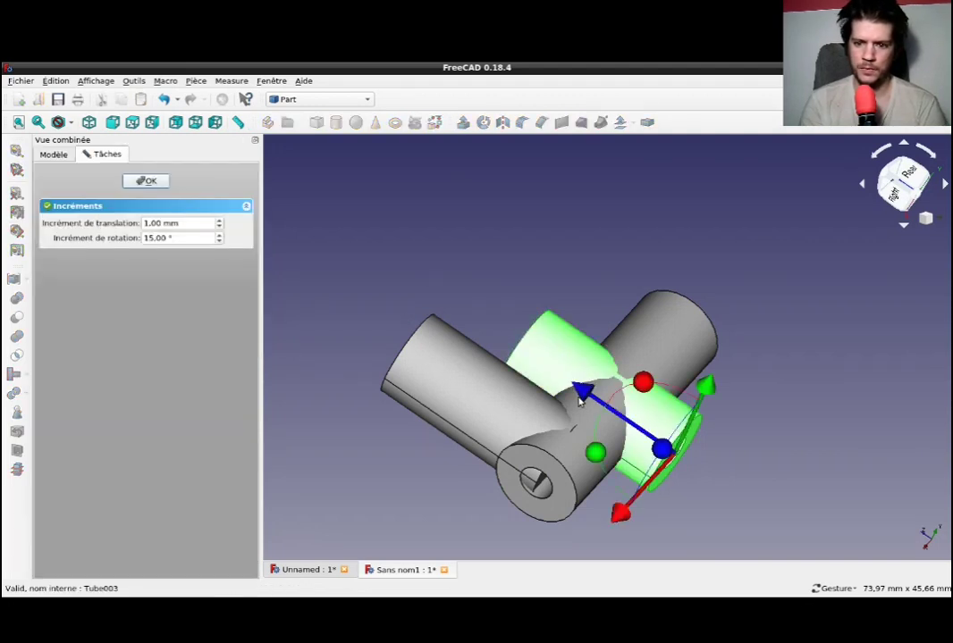
pyautogui.moveTo(579, 402); pyautogui.dragTo(509, 349)
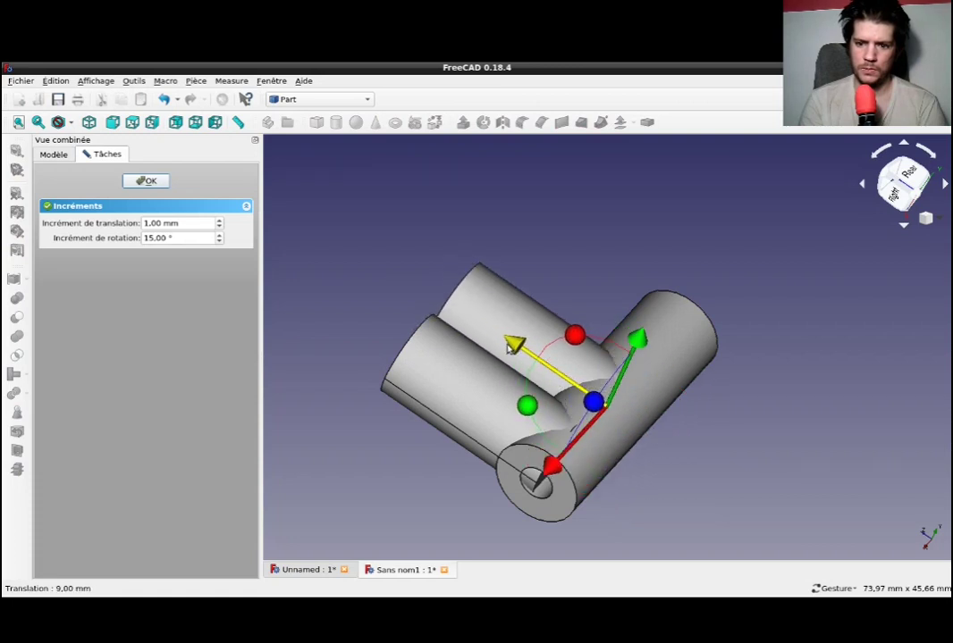
pyautogui.click(148, 180)
pyautogui.moveTo(588, 251)
pyautogui.mouseDown()
pyautogui.moveTo(677, 365)
pyautogui.moveTo(639, 284)
pyautogui.mouseUp()
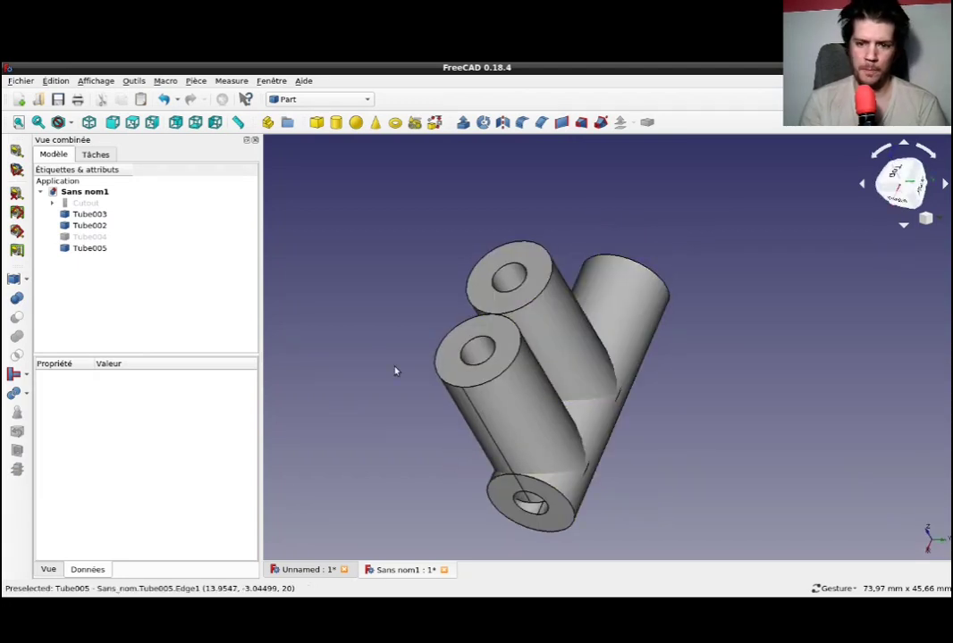
pyautogui.click(92, 228)
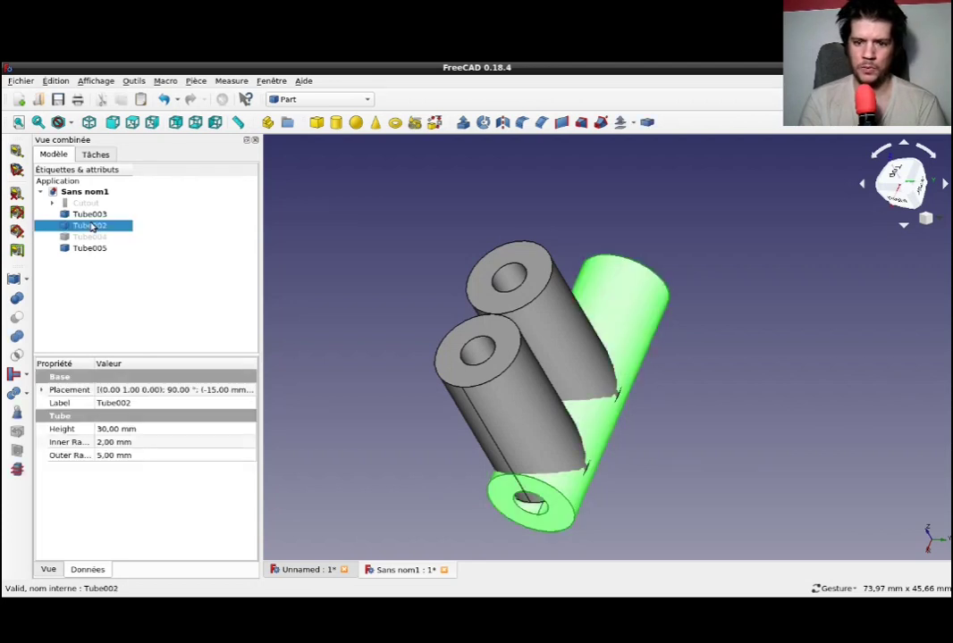
pyautogui.keyDown('ctrl'); pyautogui.click(90, 215); pyautogui.keyUp('ctrl')
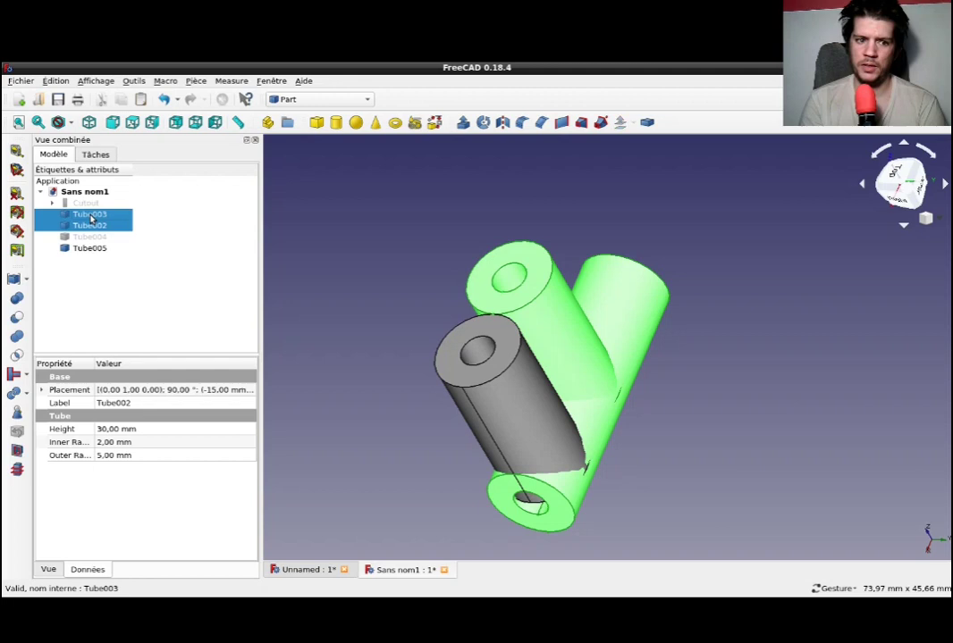
pyautogui.keyDown('ctrl'); pyautogui.click(86, 249); pyautogui.keyUp('ctrl')
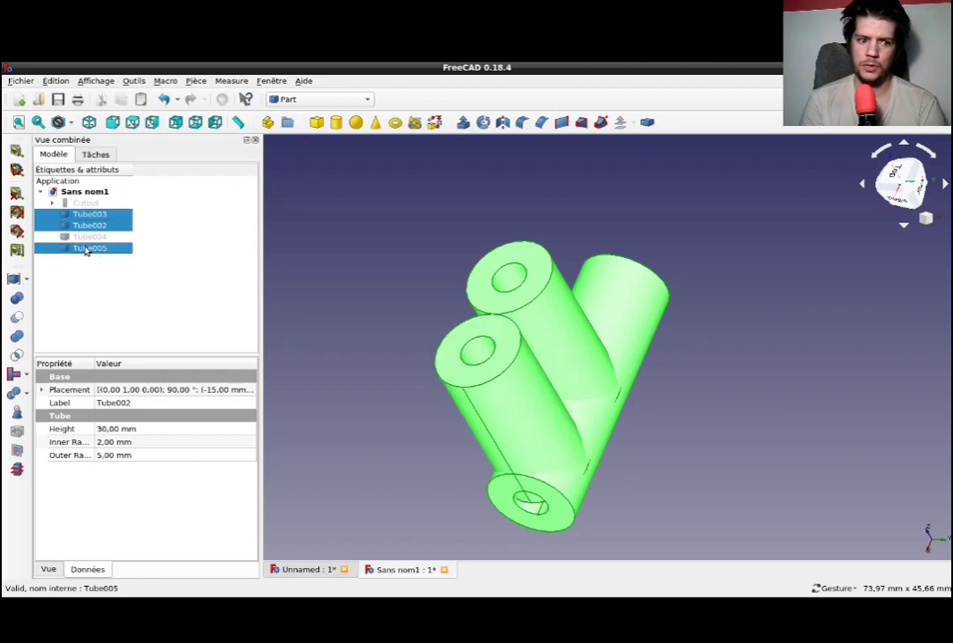
pyautogui.click(26, 374)
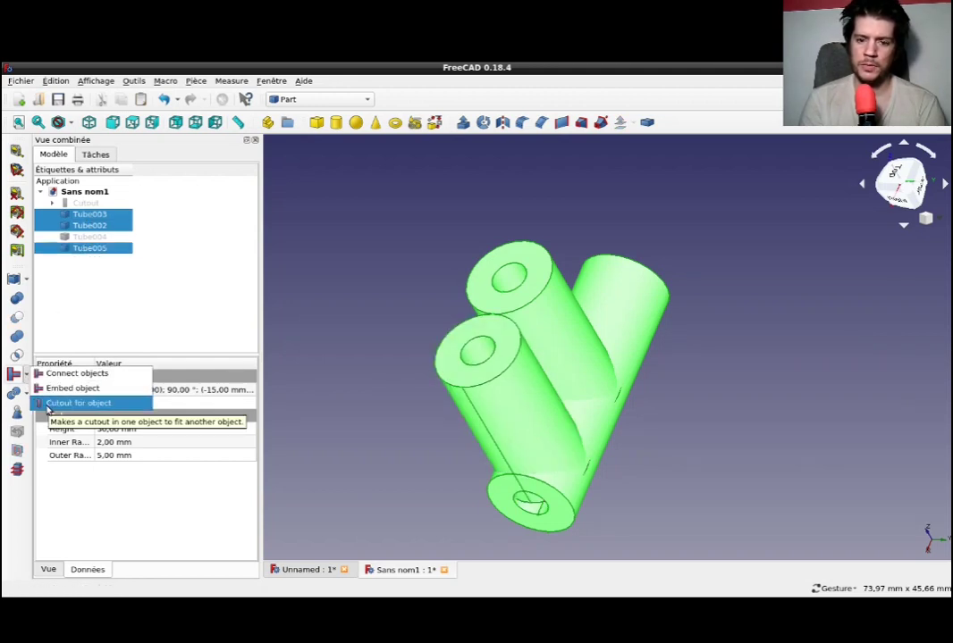
pyautogui.click(49, 404)
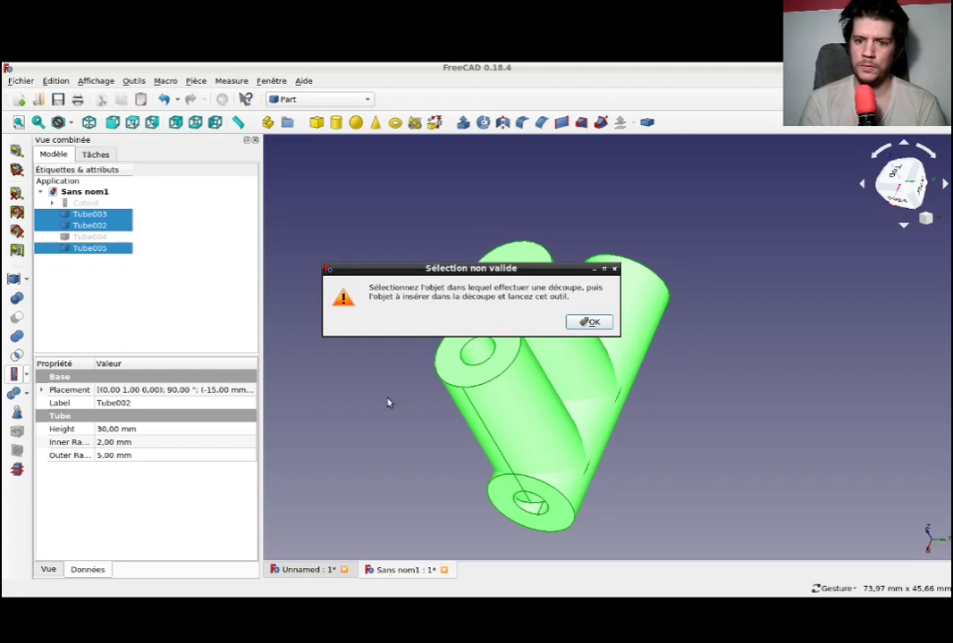
pyautogui.click(589, 322)
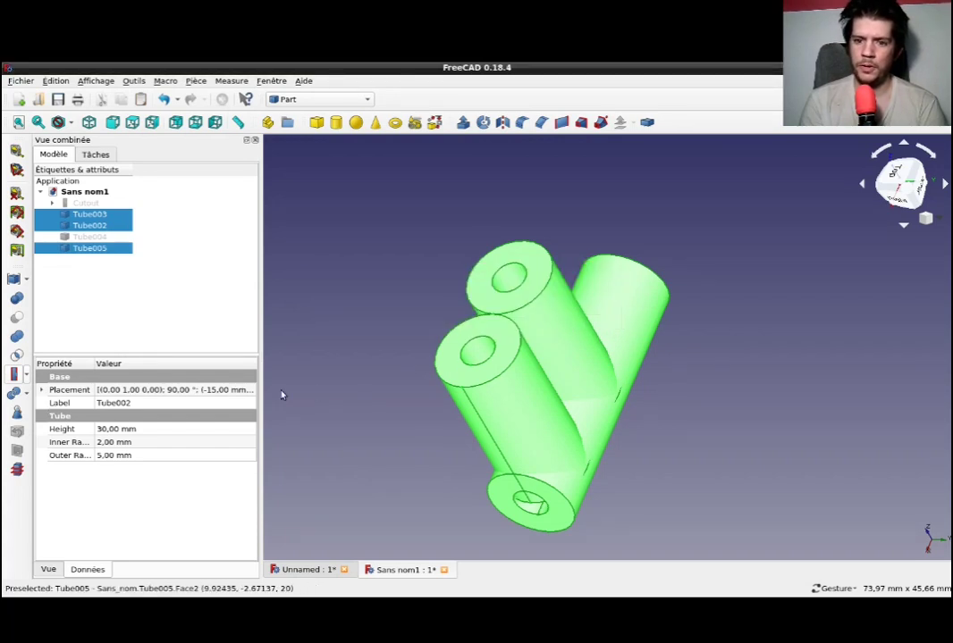
pyautogui.click(286, 386)
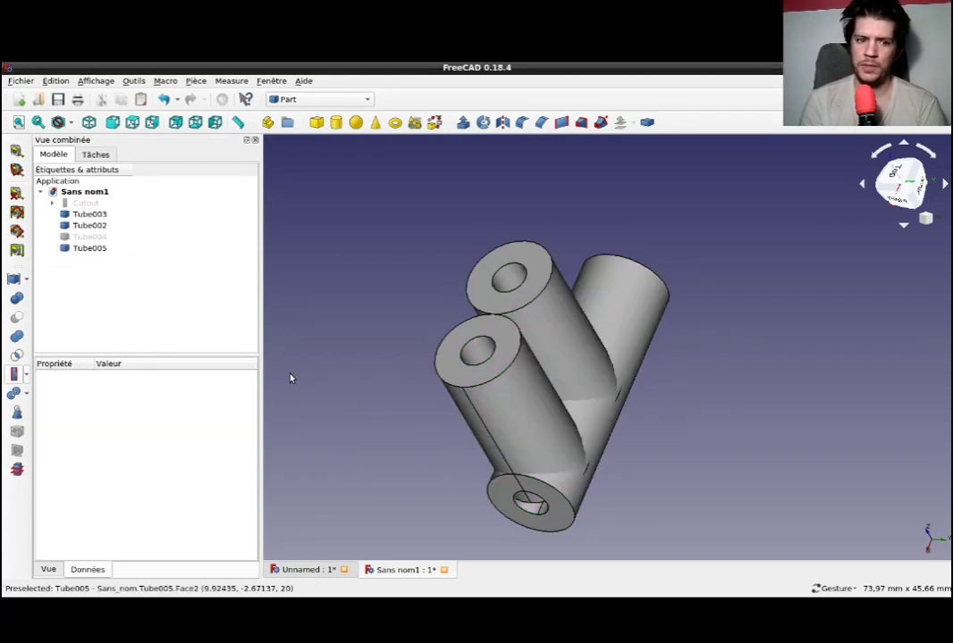
pyautogui.click(14, 375)
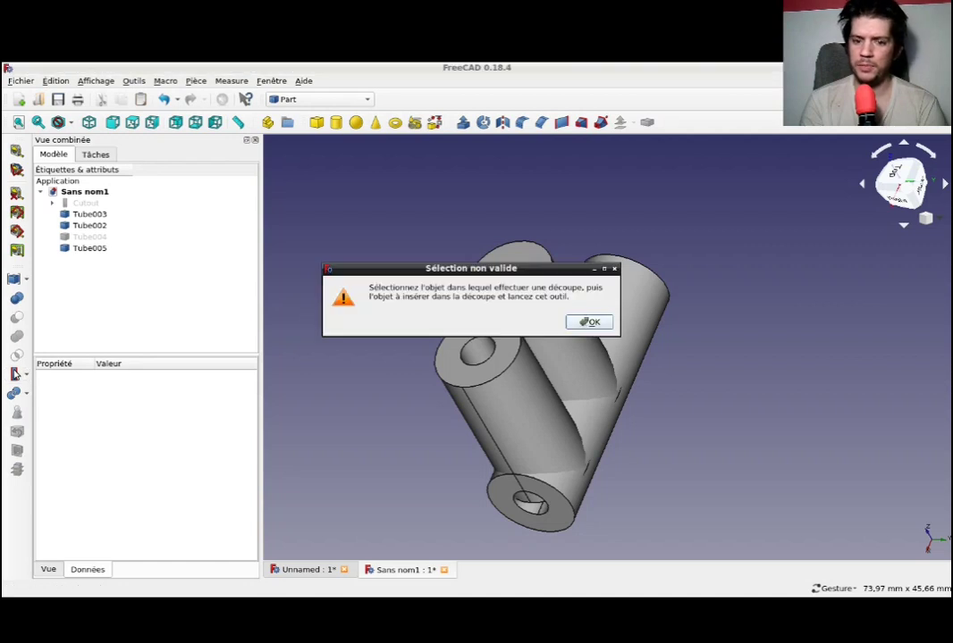
pyautogui.click(591, 322)
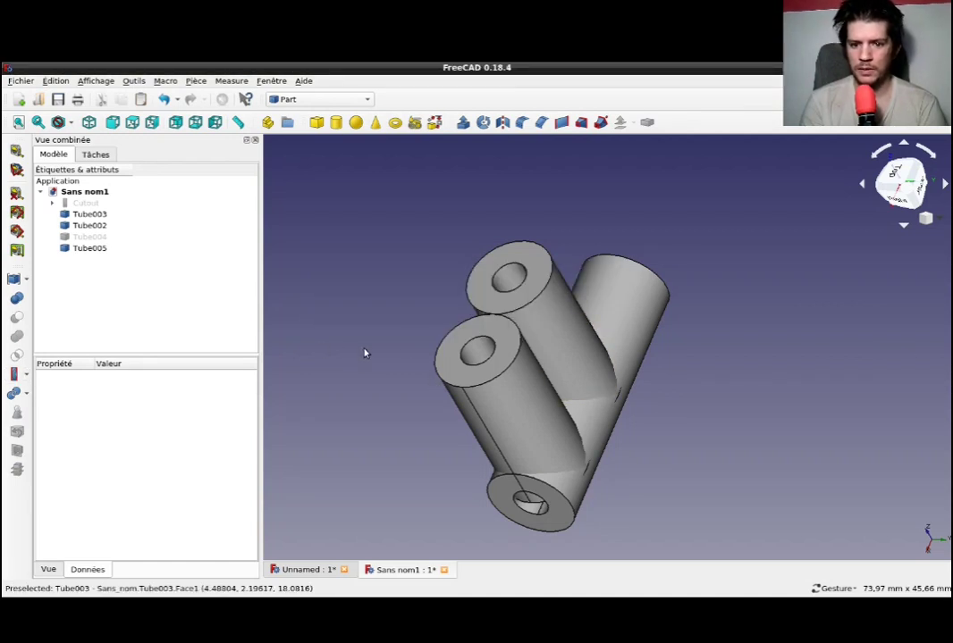
# Fuse Tube003 and Tube005 into a Fusion
pyautogui.click(102, 217)
pyautogui.keyDown('ctrl'); pyautogui.click(81, 249); pyautogui.keyUp('ctrl')
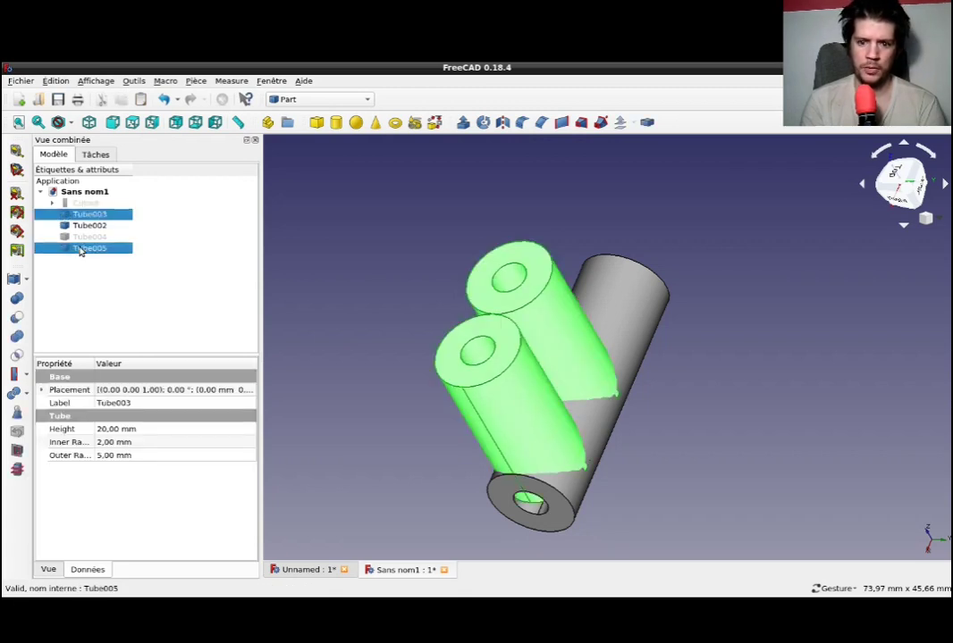
pyautogui.click(13, 345)
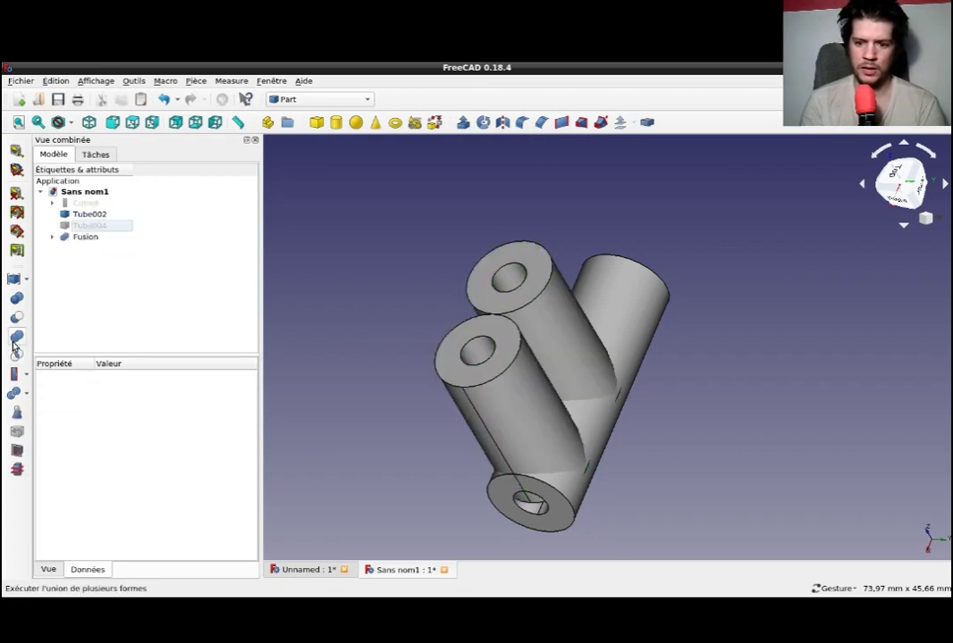
# Cut Tube002 to fit the Fusion, creating Cutout001, and orbit to inspect the notches
pyautogui.click(93, 216)
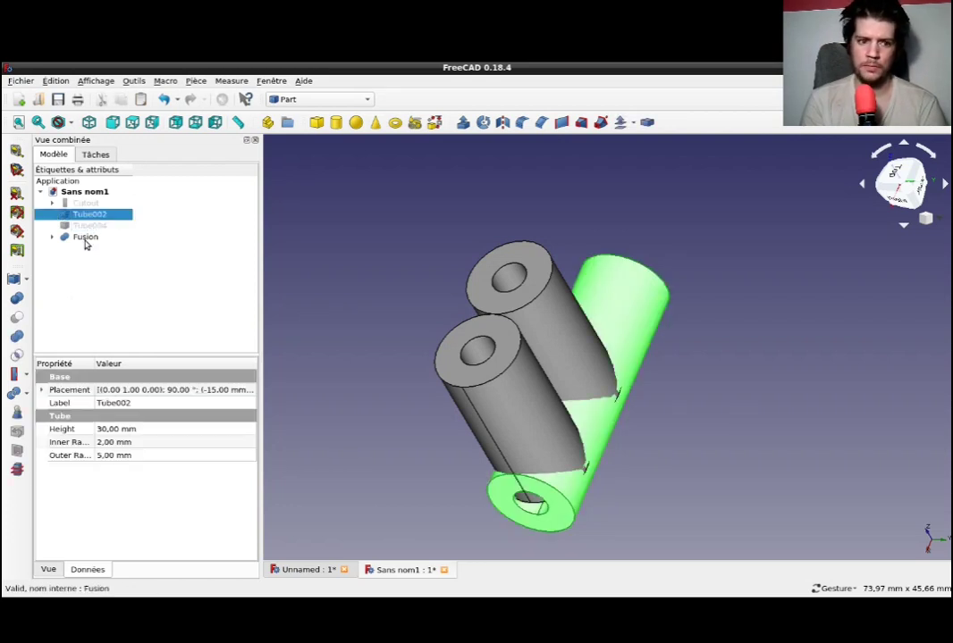
pyautogui.keyDown('ctrl'); pyautogui.click(86, 237); pyautogui.keyUp('ctrl')
pyautogui.click(17, 316)
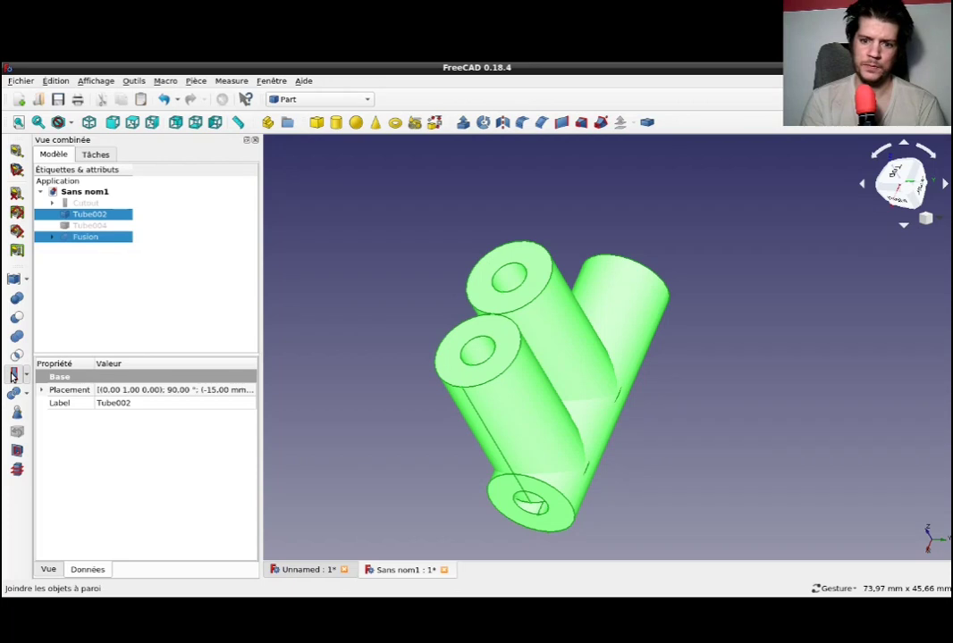
pyautogui.moveTo(442, 425)
pyautogui.mouseDown()
pyautogui.moveTo(579, 447)
pyautogui.moveTo(478, 391)
pyautogui.moveTo(574, 431)
pyautogui.moveTo(645, 429)
pyautogui.moveTo(649, 398)
pyautogui.moveTo(481, 419)
pyautogui.moveTo(457, 376)
pyautogui.moveTo(393, 379)
pyautogui.moveTo(316, 329)
pyautogui.mouseUp()
pyautogui.moveTo(654, 241)
pyautogui.mouseDown()
pyautogui.moveTo(670, 310)
pyautogui.moveTo(625, 335)
pyautogui.mouseUp()
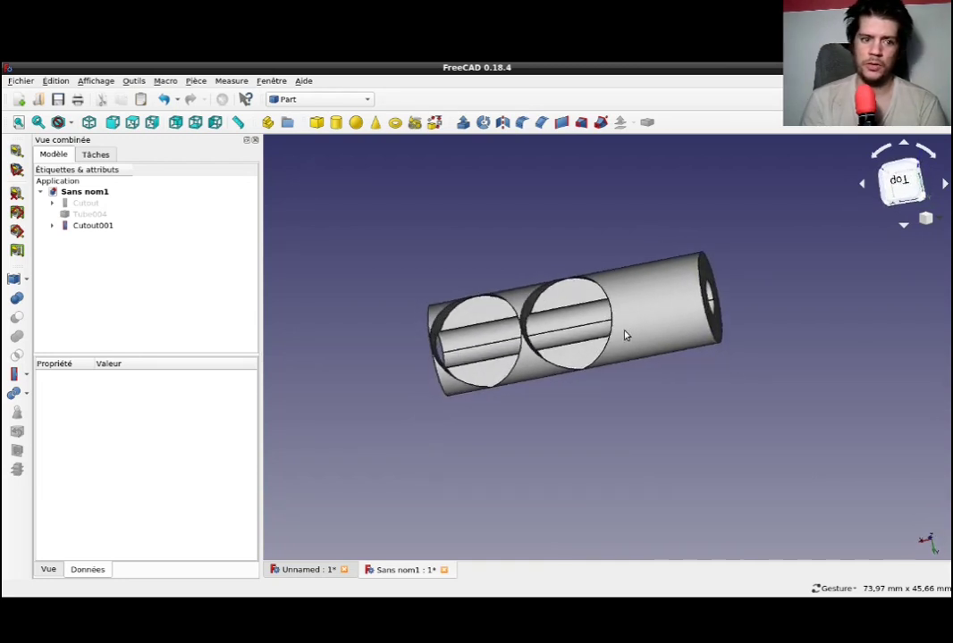
# In the Unnamed document, show only the Cut result with the Cube hidden, and view its interior
pyautogui.click(317, 570)
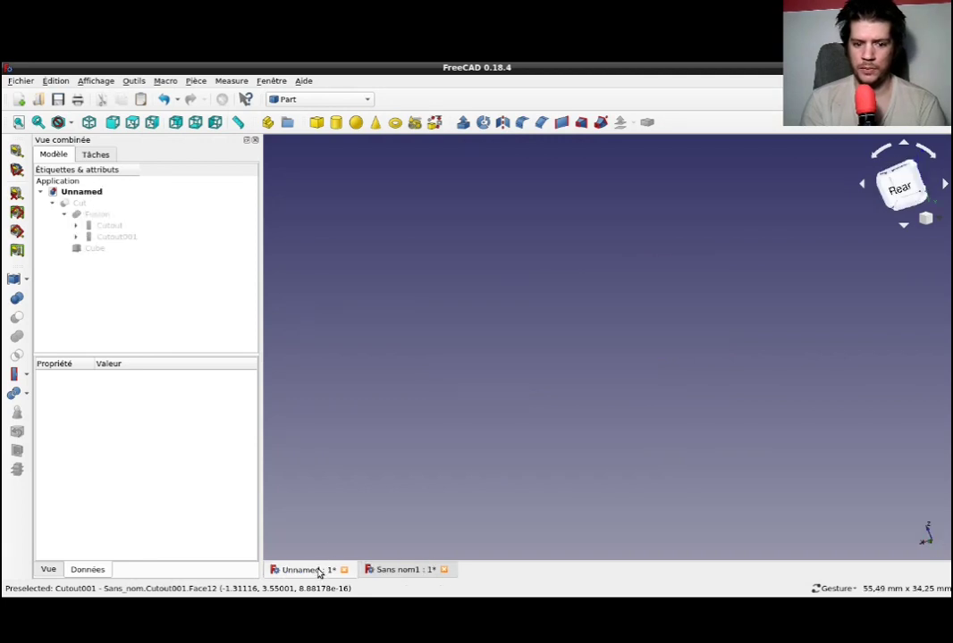
pyautogui.click(79, 204)
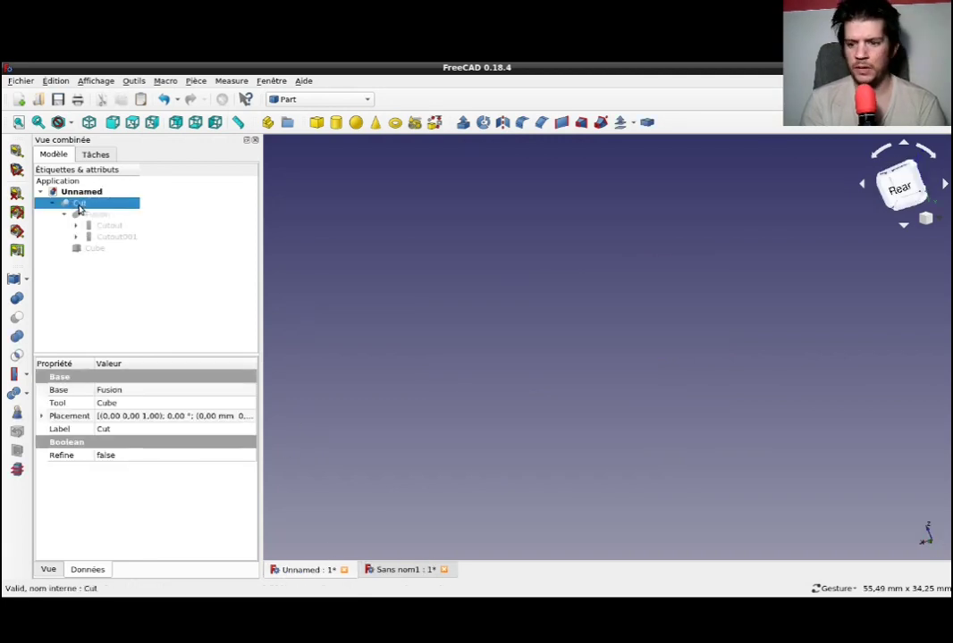
pyautogui.click(94, 249)
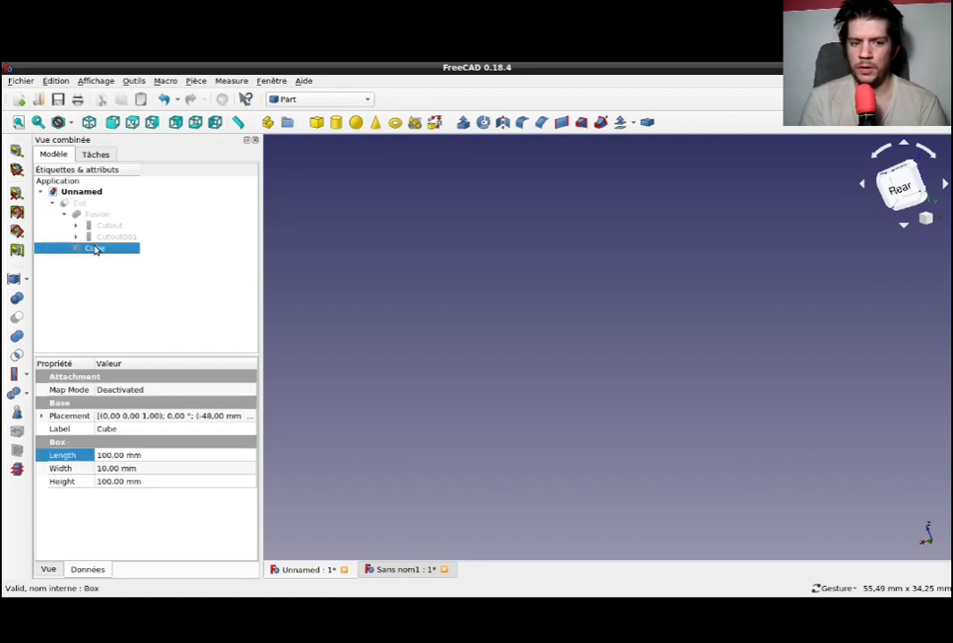
pyautogui.press('space')
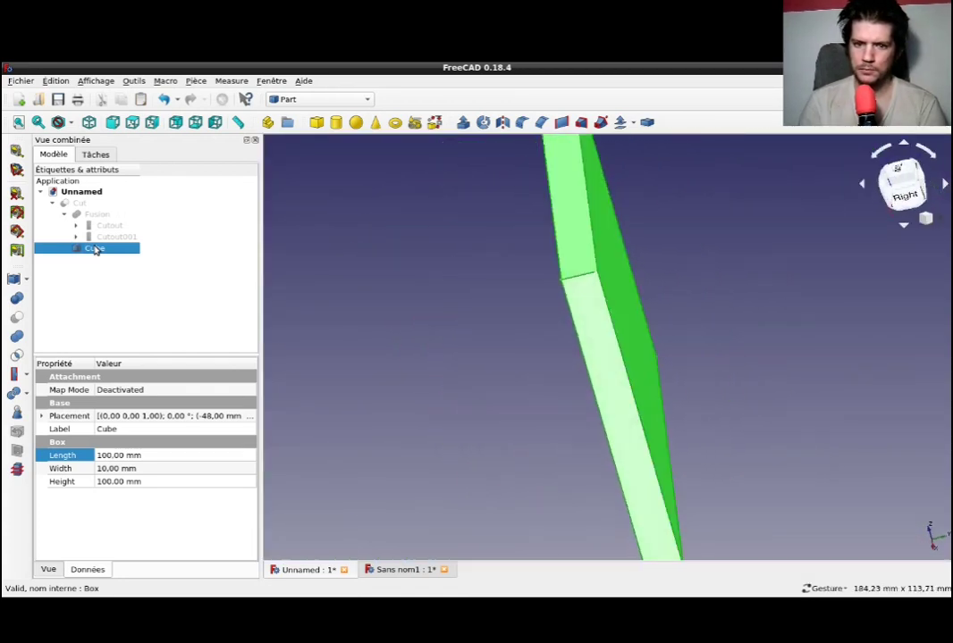
pyautogui.click(78, 205)
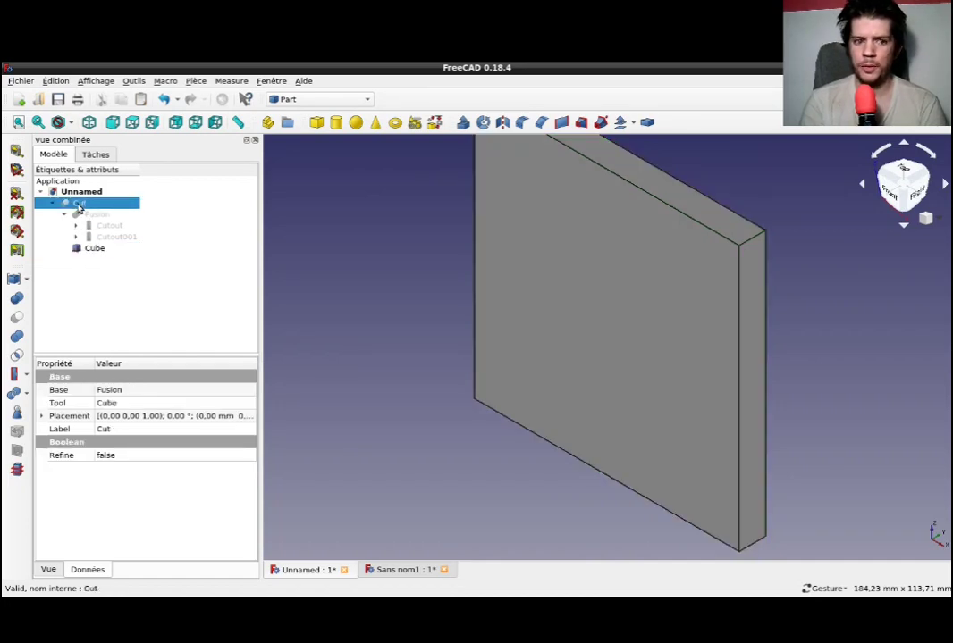
pyautogui.press('space')
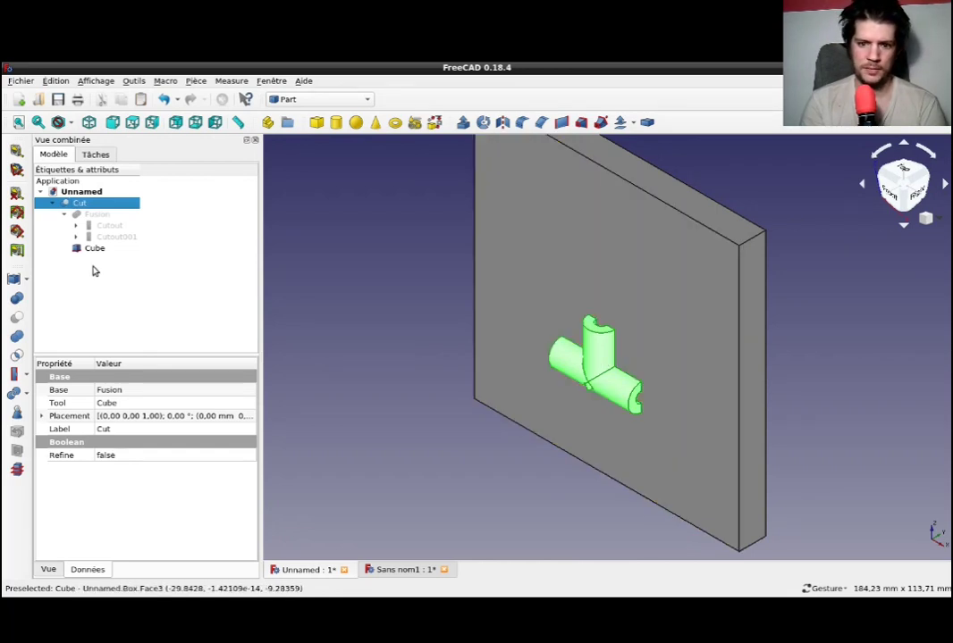
pyautogui.click(95, 249)
pyautogui.press('space')
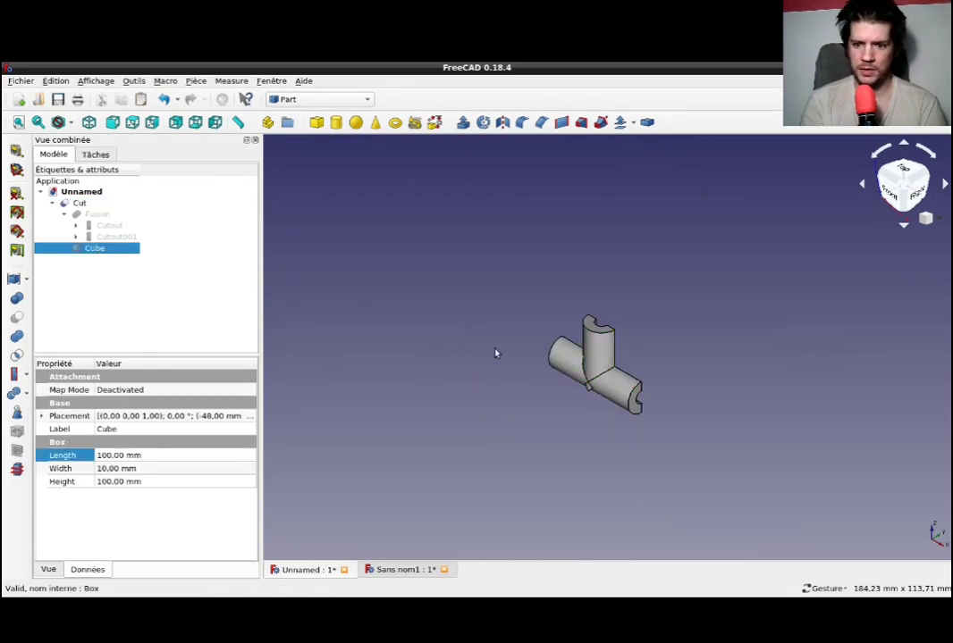
pyautogui.moveTo(715, 341)
pyautogui.mouseDown()
pyautogui.moveTo(678, 359)
pyautogui.moveTo(435, 334)
pyautogui.mouseUp()
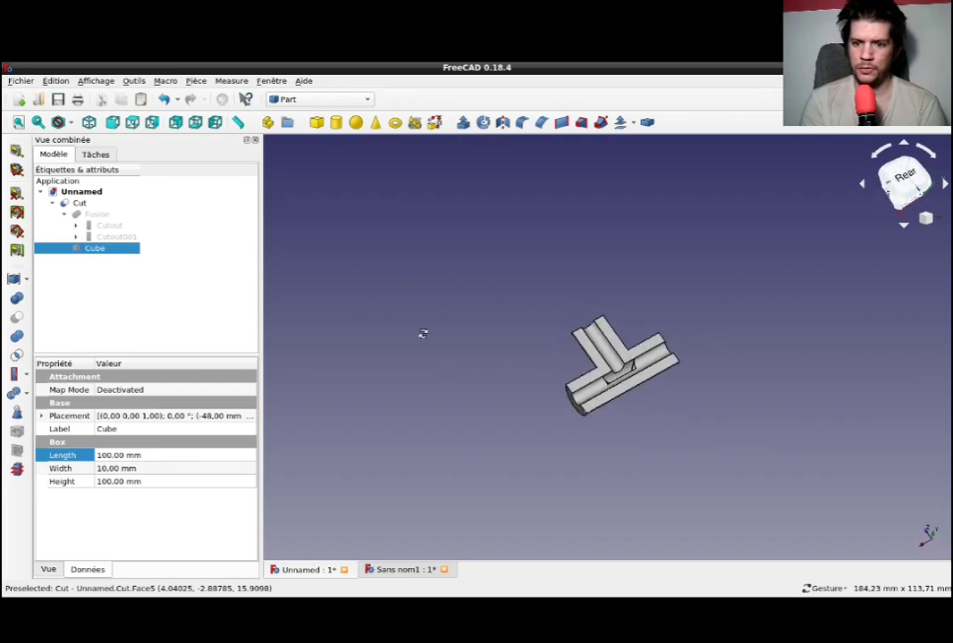
pyautogui.moveTo(644, 259); pyautogui.dragTo(537, 302)
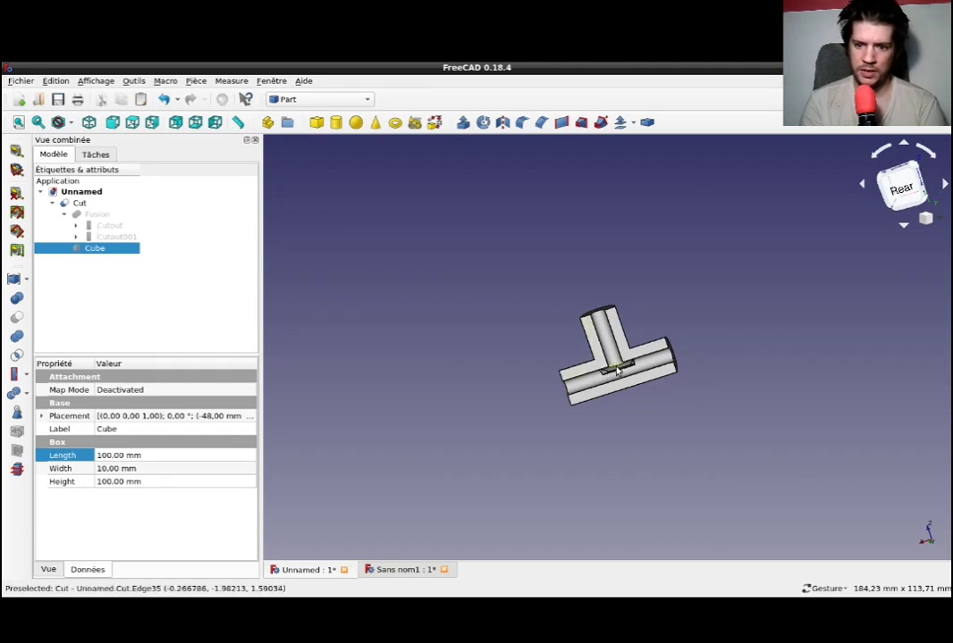
# Lift Cutout001 12 mm away from the main tube and zoom in on the exposed saddle-shaped end
pyautogui.click(117, 237)
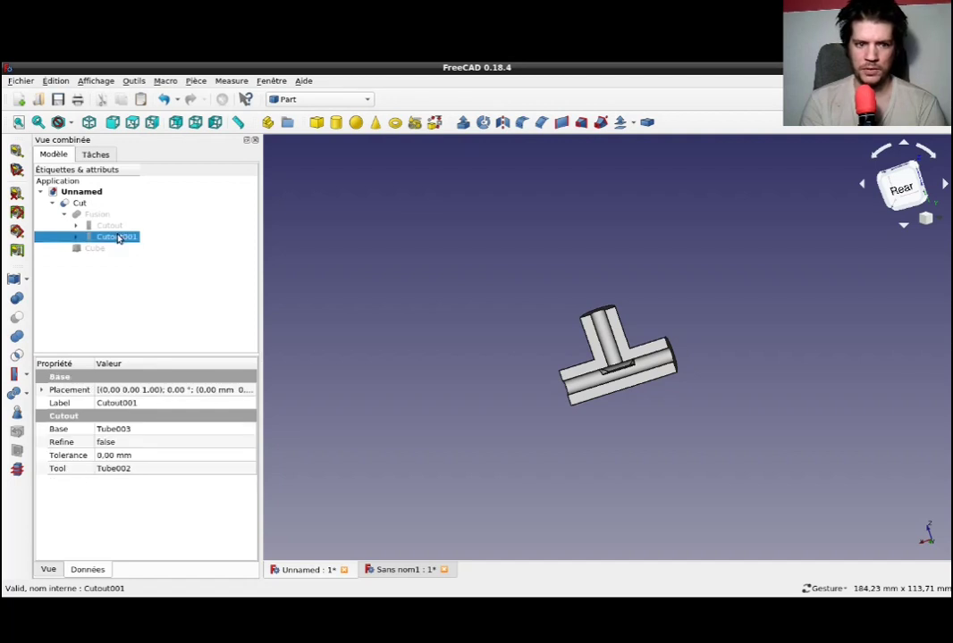
pyautogui.doubleClick(117, 237)
pyautogui.moveTo(583, 278); pyautogui.dragTo(570, 234)
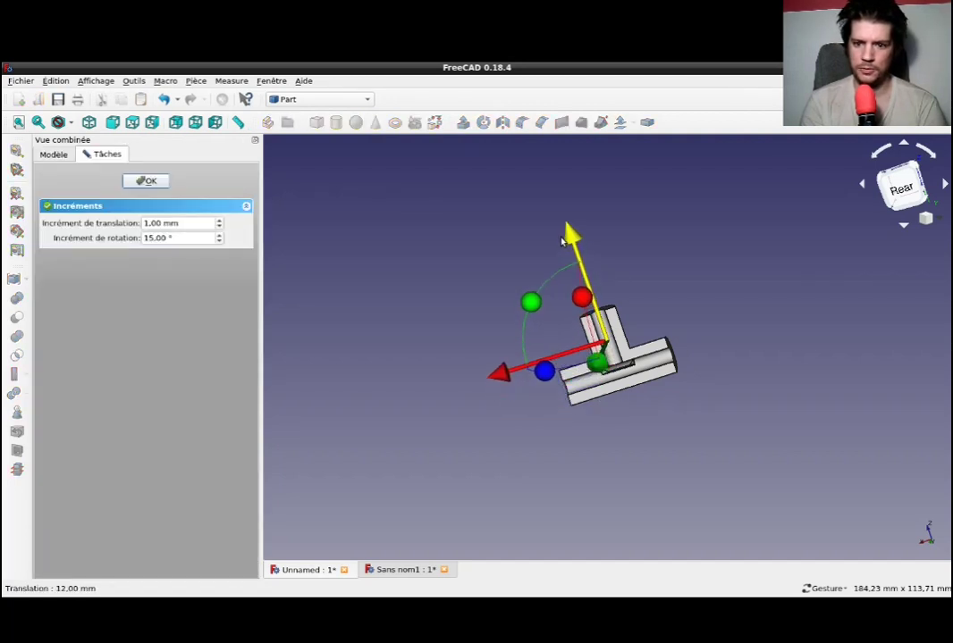
pyautogui.click(157, 184)
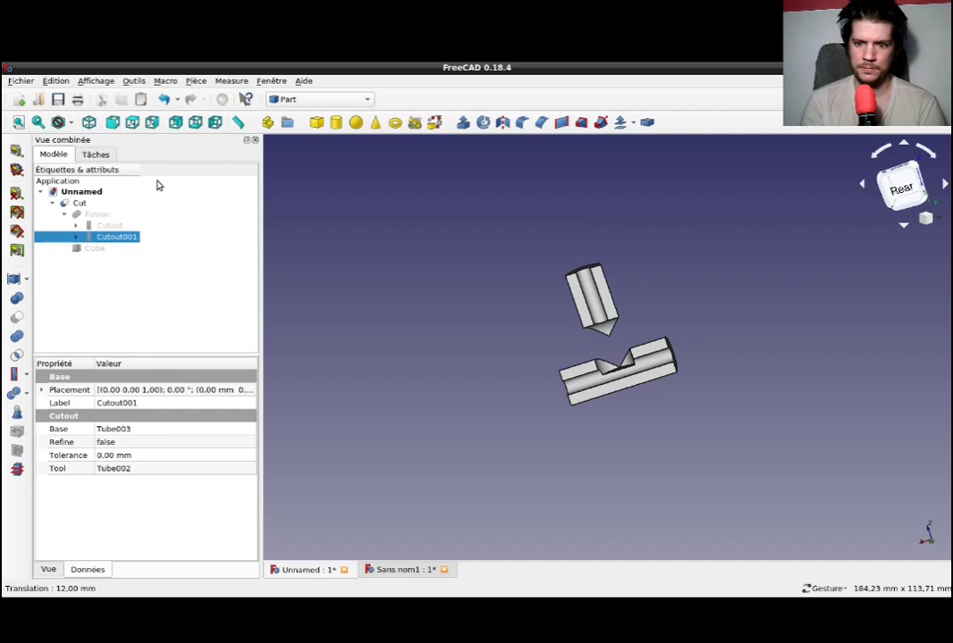
pyautogui.moveTo(593, 313)
pyautogui.mouseDown()
pyautogui.moveTo(631, 349)
pyautogui.moveTo(607, 358)
pyautogui.mouseUp()
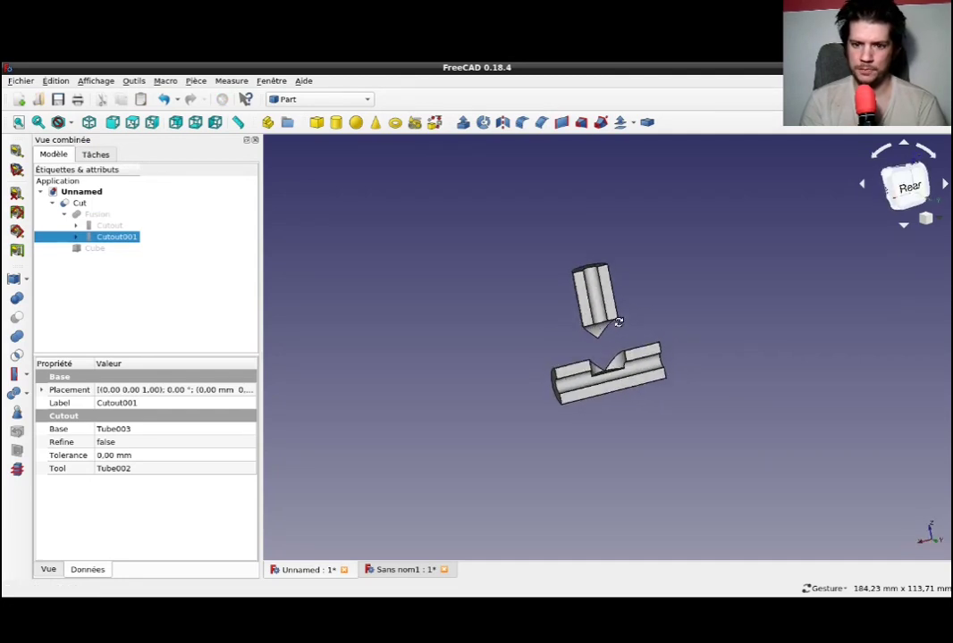
pyautogui.moveTo(392, 391)
pyautogui.mouseDown()
pyautogui.moveTo(668, 393)
pyautogui.moveTo(432, 344)
pyautogui.mouseUp()
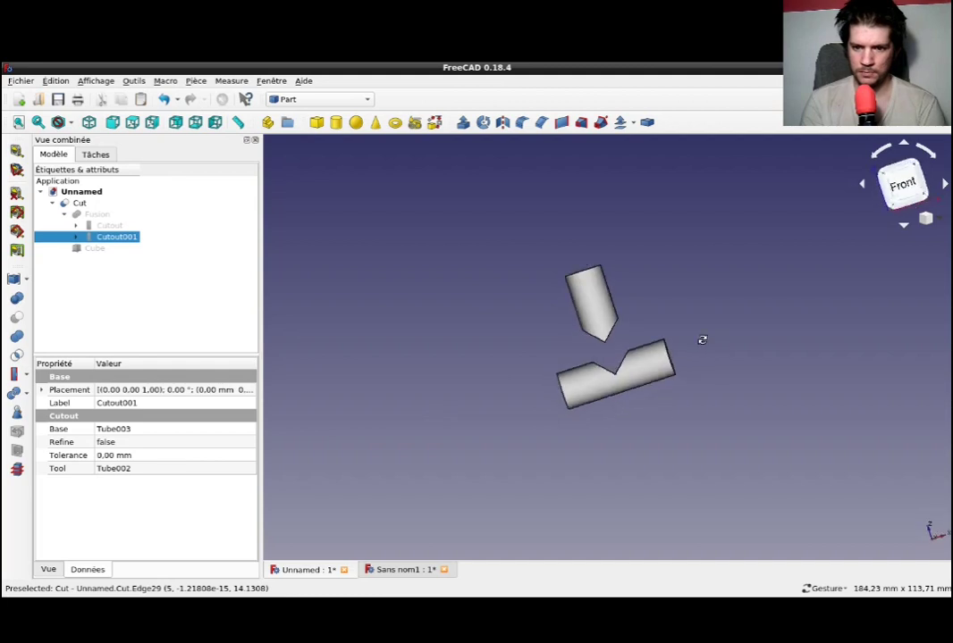
pyautogui.scroll(1, 431, 345)
pyautogui.scroll(2, 432, 345)
pyautogui.scroll(3, 431, 345)
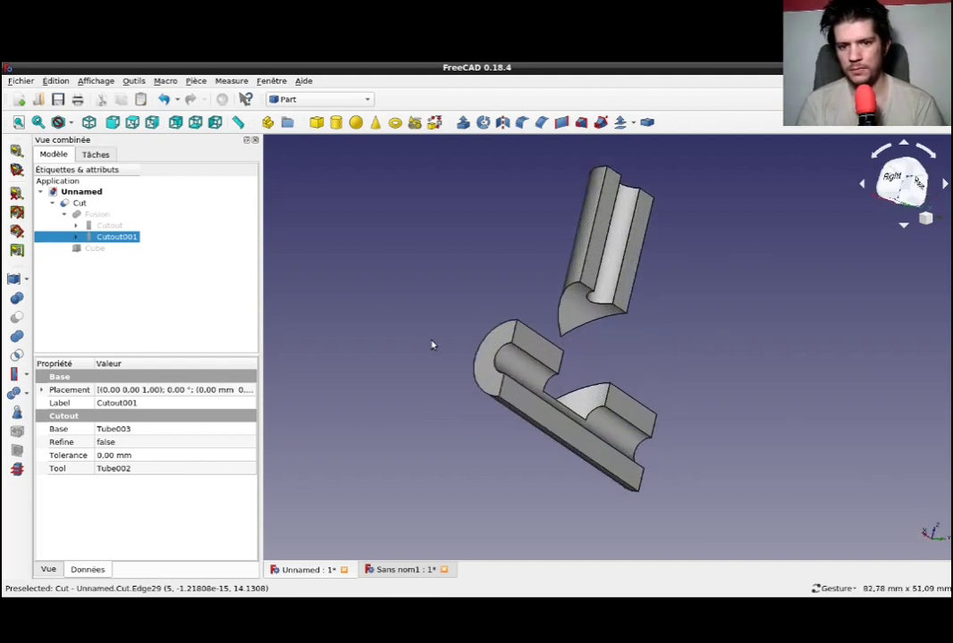
pyautogui.moveTo(731, 278)
pyautogui.mouseDown()
pyautogui.moveTo(676, 282)
pyautogui.moveTo(617, 336)
pyautogui.moveTo(585, 319)
pyautogui.moveTo(602, 272)
pyautogui.moveTo(609, 341)
pyautogui.moveTo(757, 389)
pyautogui.moveTo(808, 457)
pyautogui.moveTo(688, 477)
pyautogui.moveTo(557, 400)
pyautogui.moveTo(573, 292)
pyautogui.mouseUp()
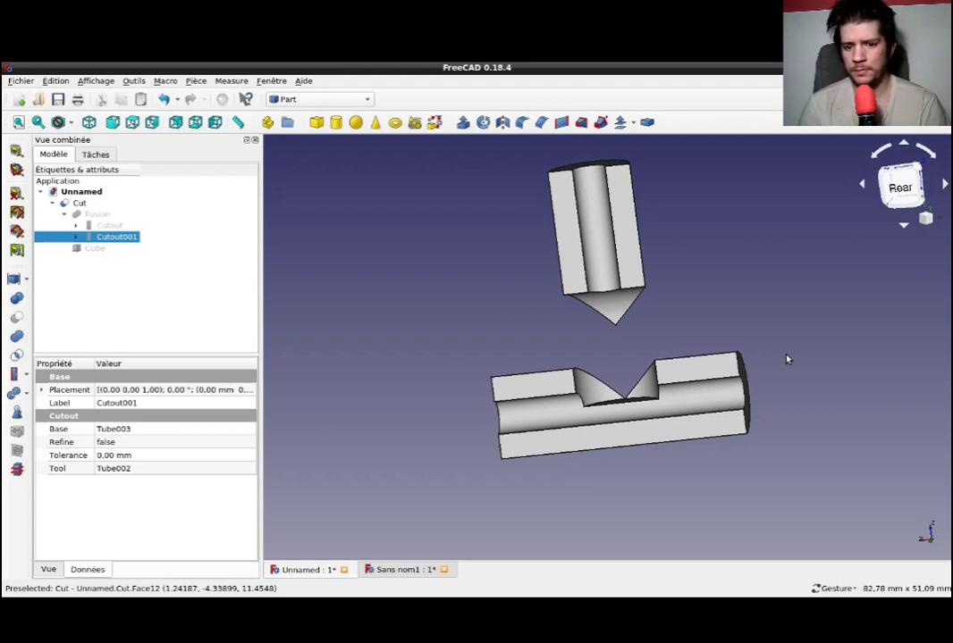
pyautogui.moveTo(798, 367)
pyautogui.mouseDown()
pyautogui.moveTo(790, 414)
pyautogui.moveTo(736, 397)
pyautogui.mouseUp()
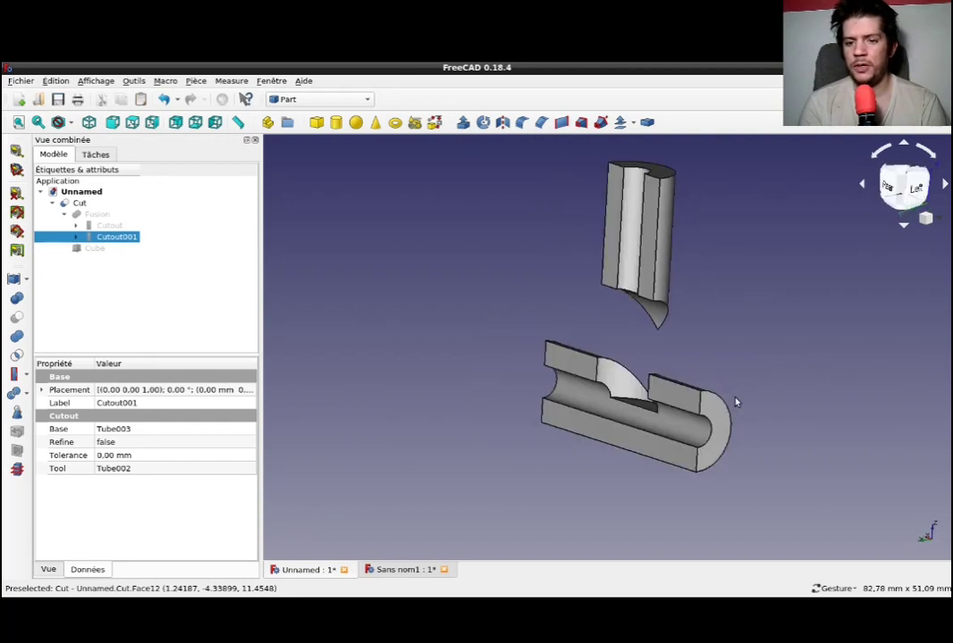